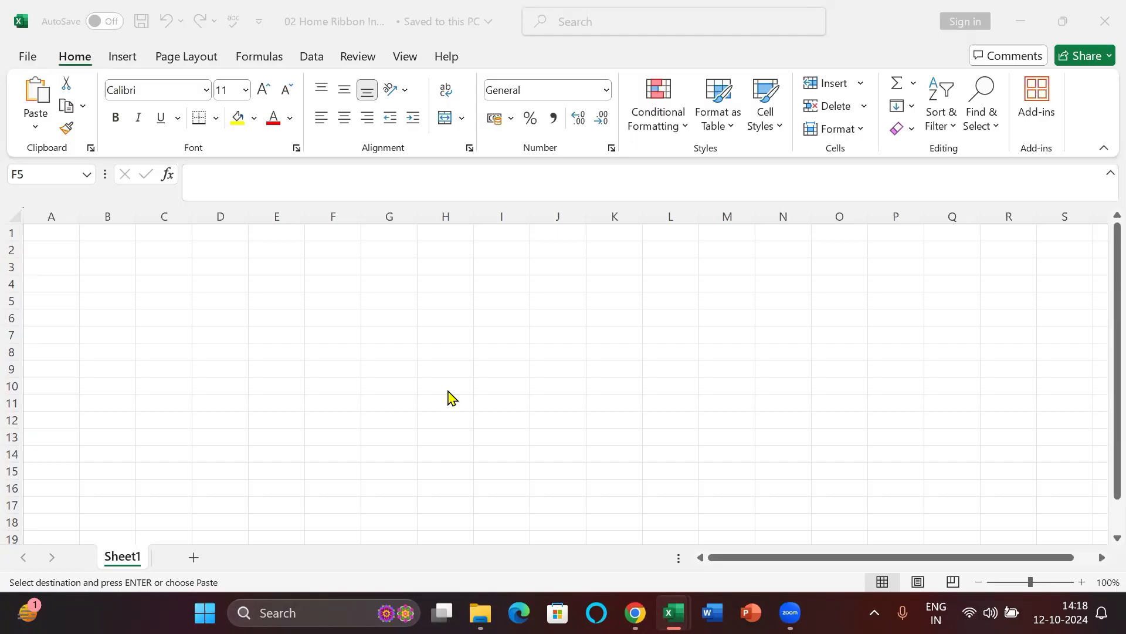
- Enter a person's full name in cell B3 of the blank sheet
left_click(124, 297)
left_click(131, 296)
scroll(131, 293, "up", 7)
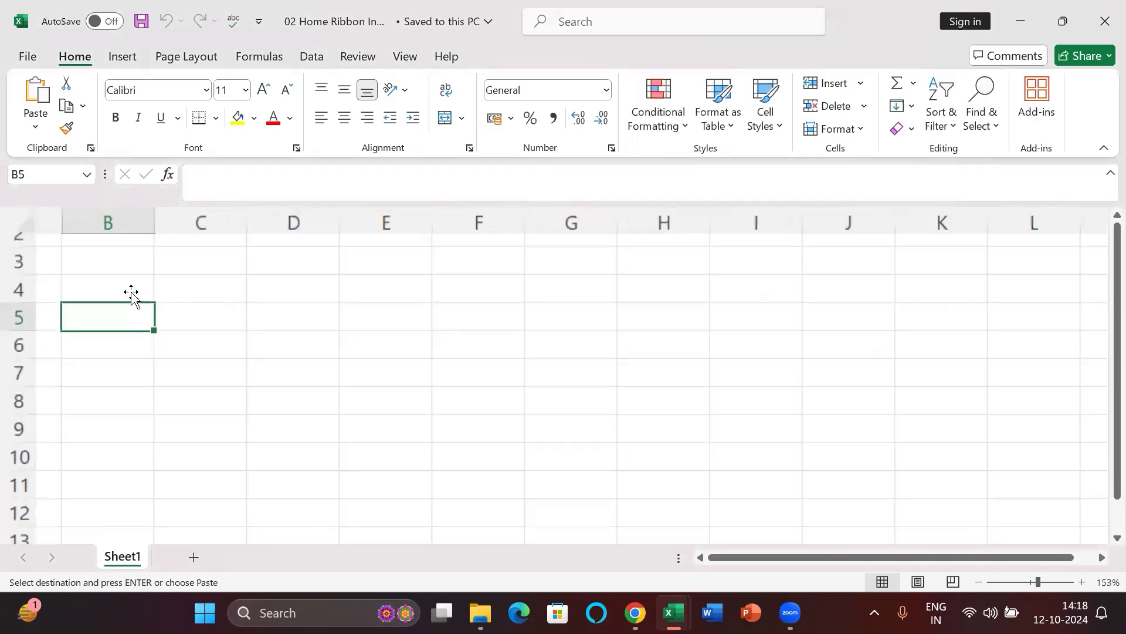
left_click(207, 340)
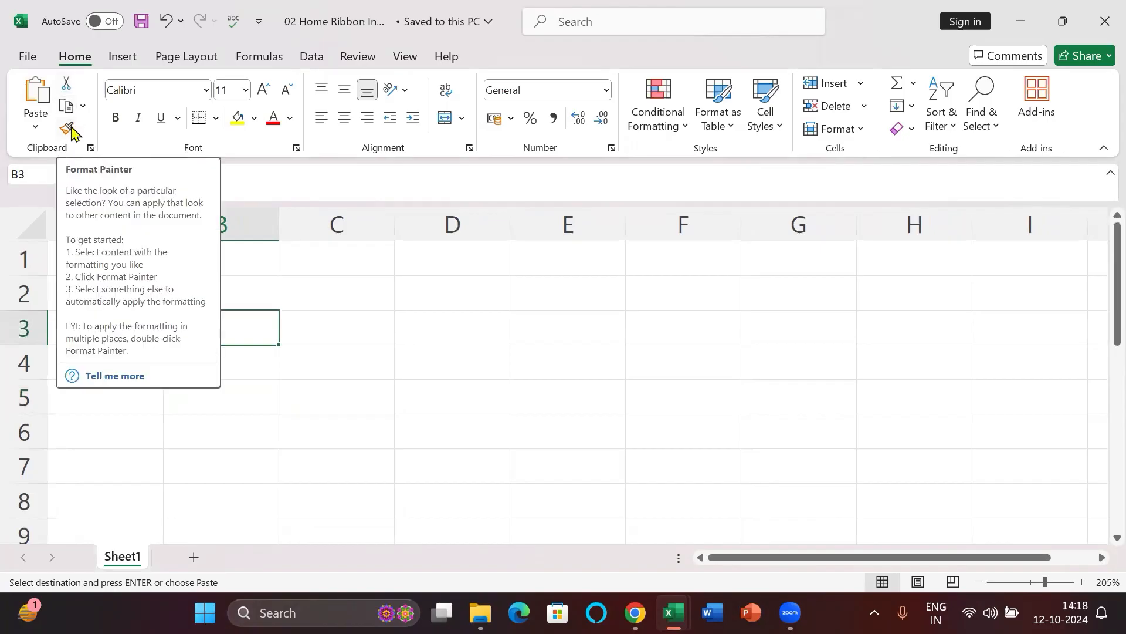
left_click(251, 305)
left_click(244, 335)
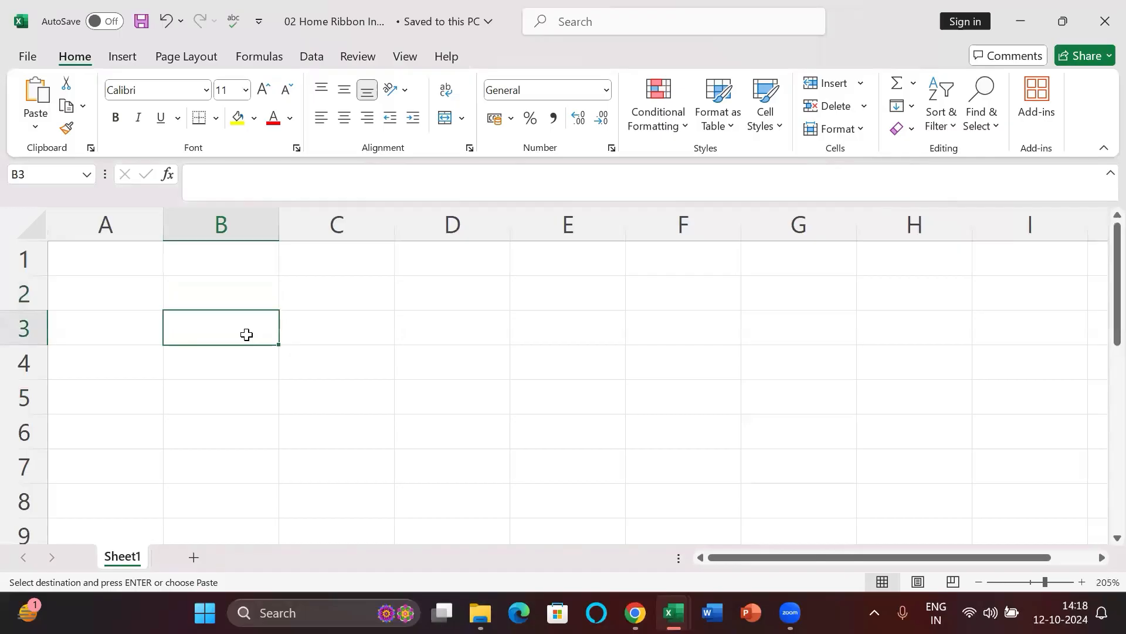
type("Raj Kumar")
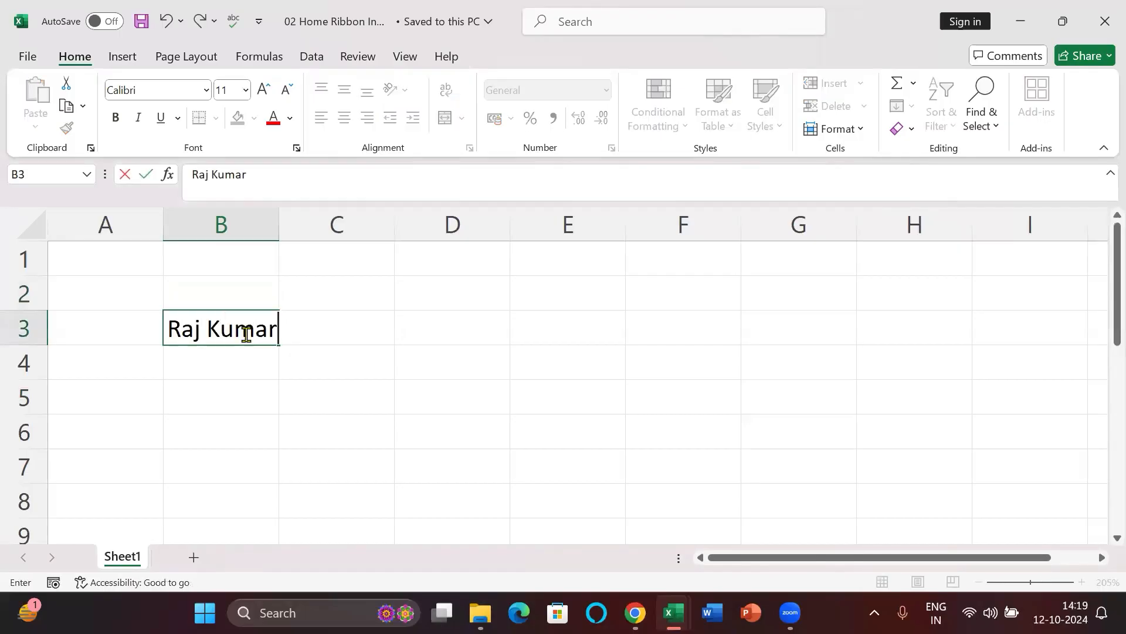
key("Tab")
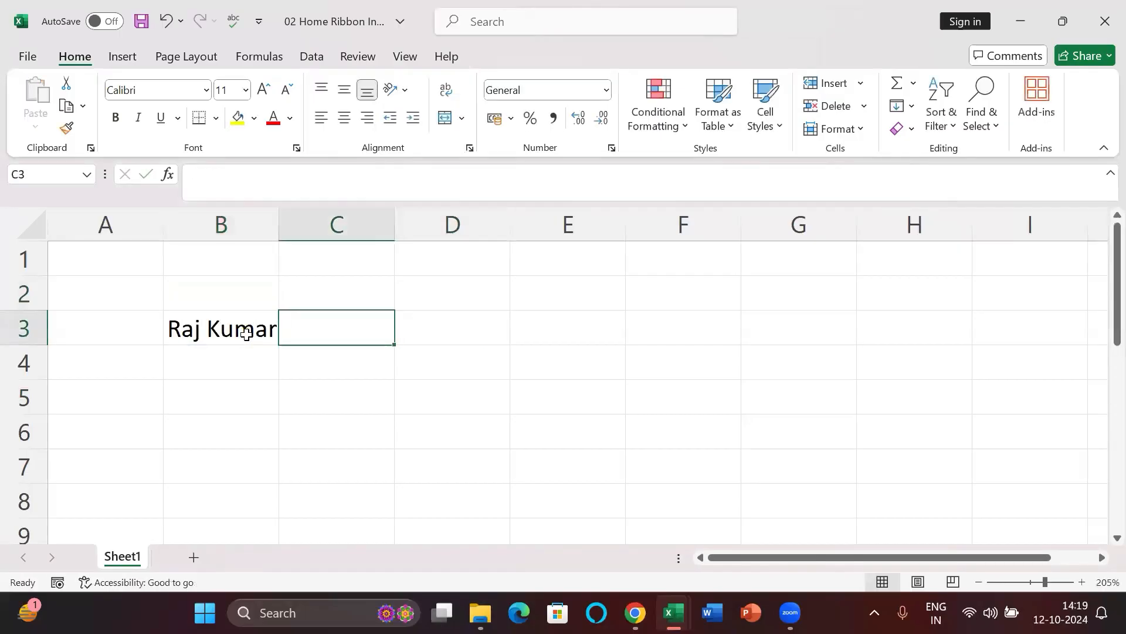
key("Return")
- Copy the name in cell B3 and paste it into cells C4 and D4
left_click(246, 332)
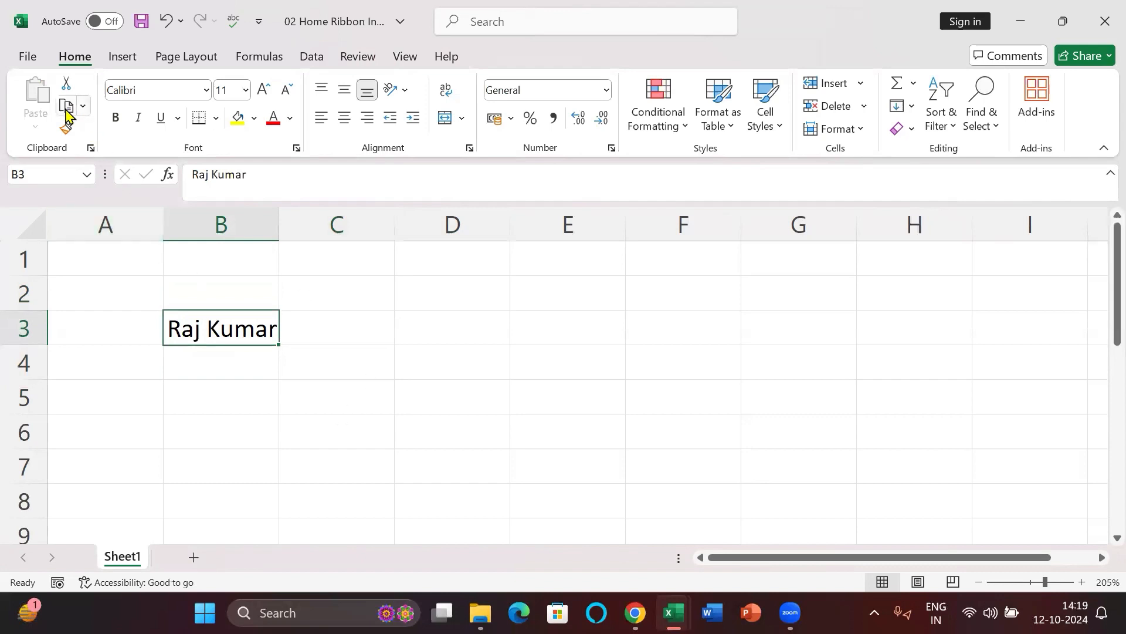
left_click(66, 108)
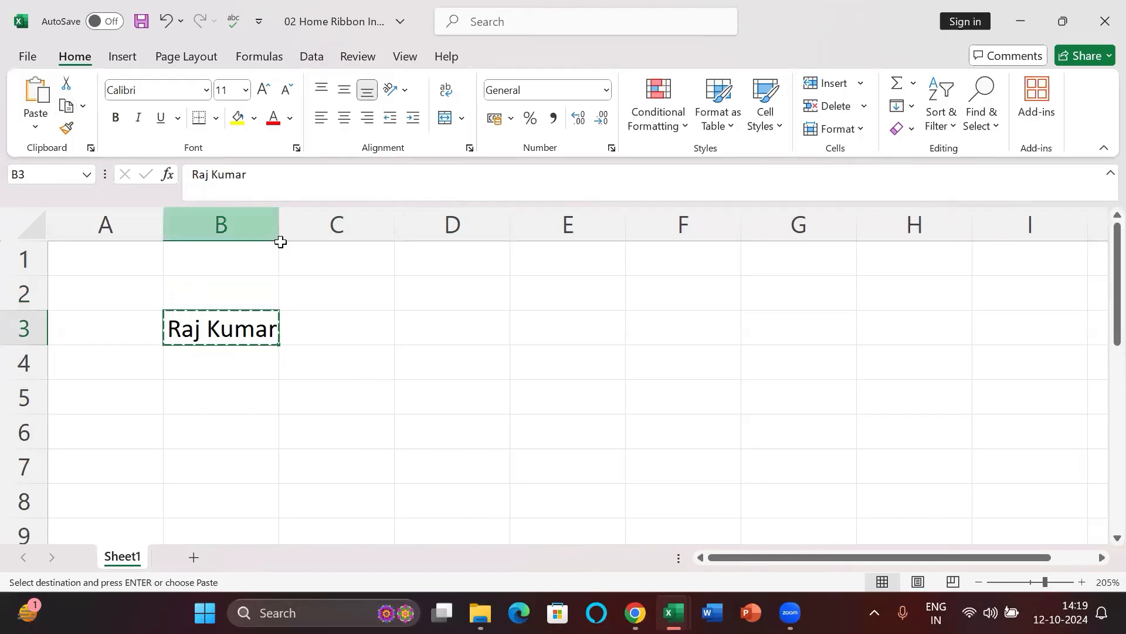
left_click(340, 358)
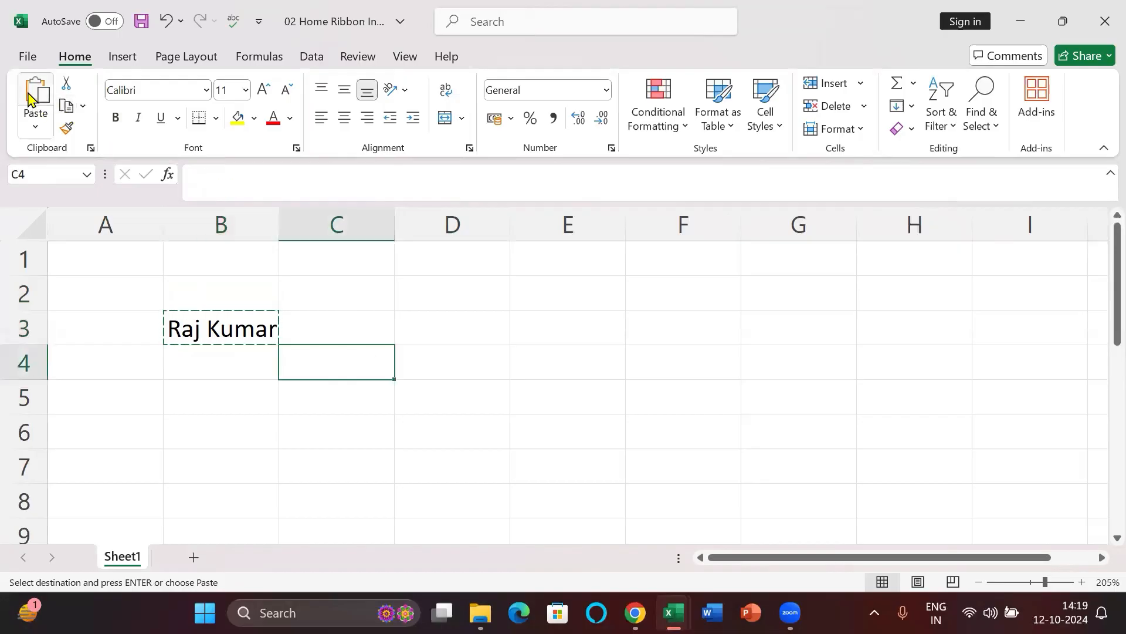
left_click(34, 94)
left_click(501, 371)
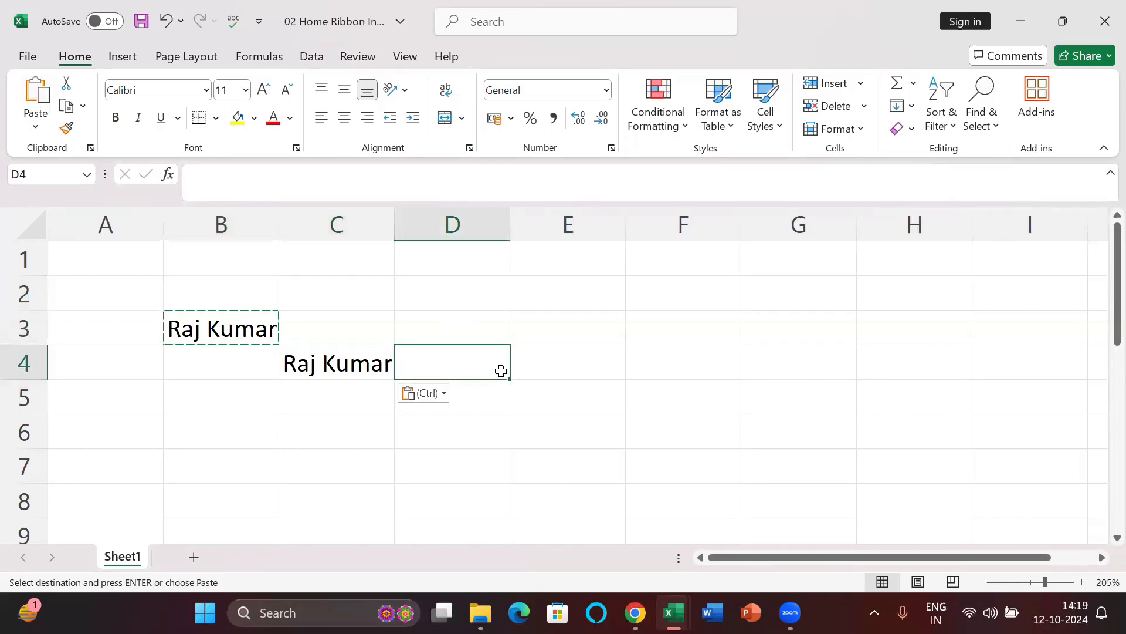
key("ctrl+v")
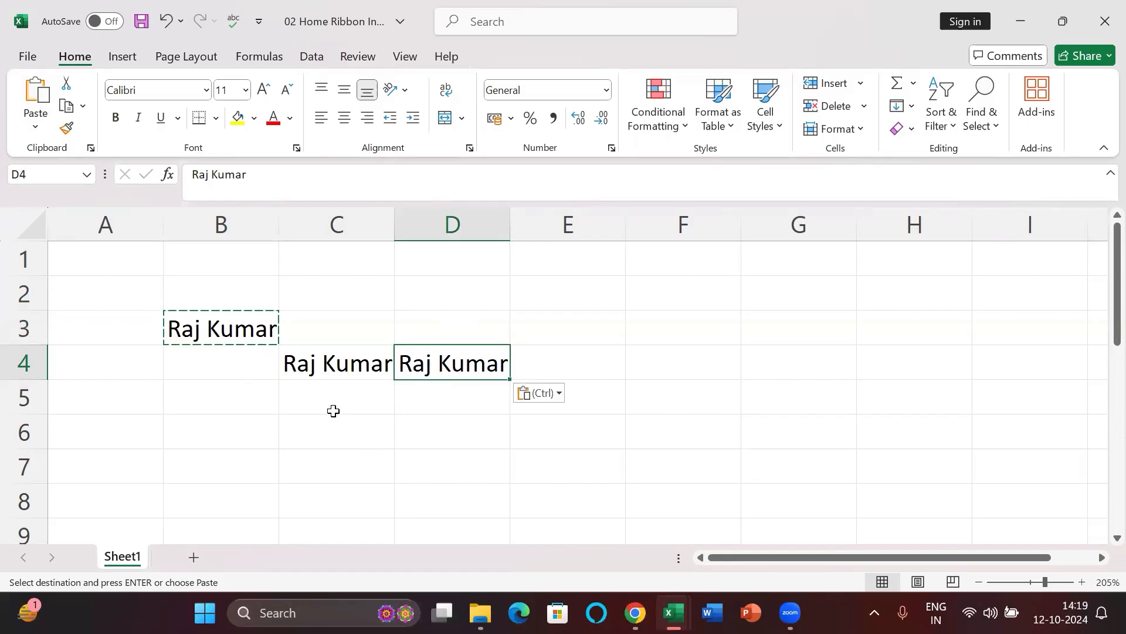
- Cut the name from cell B3 and paste it into cell B7
left_click(346, 304)
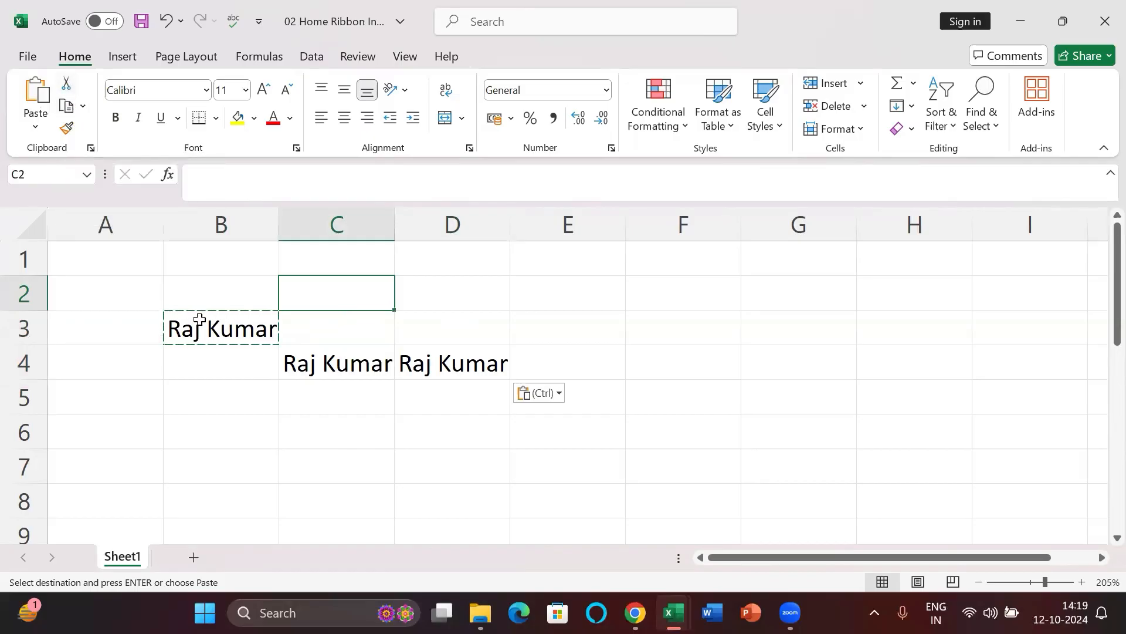
left_click(200, 320)
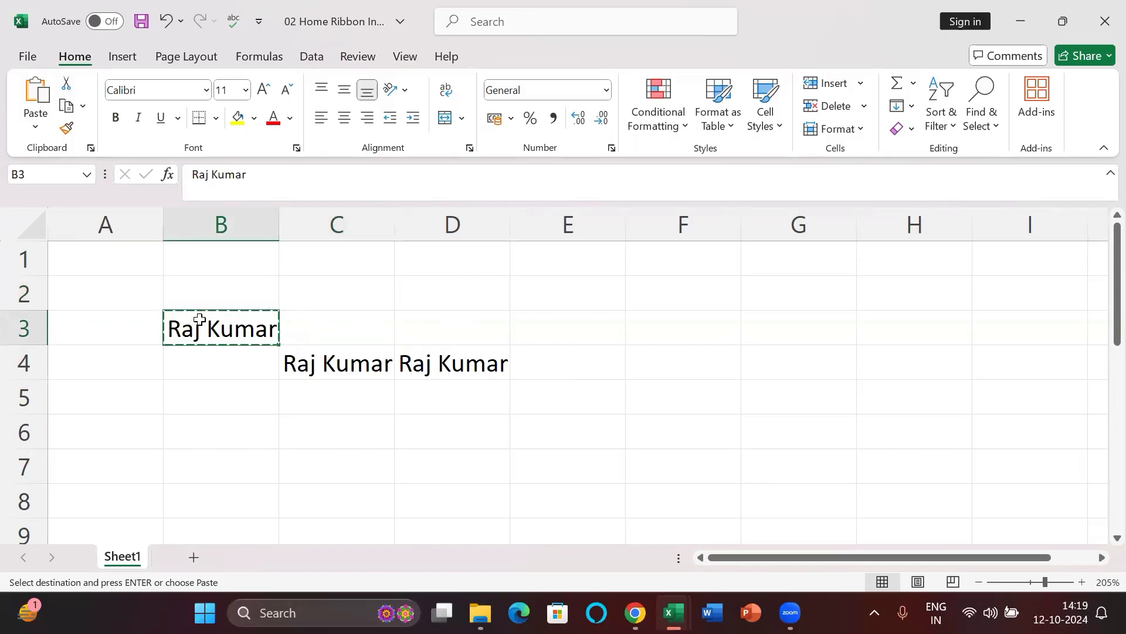
key("Down")
key("Down")
key("Down")
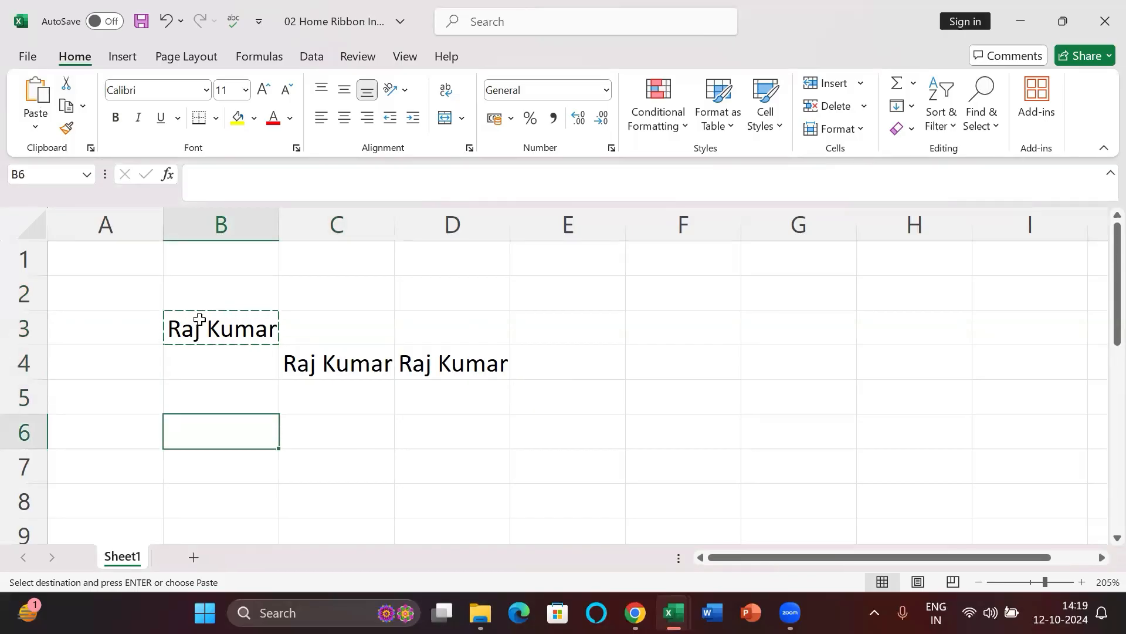
key("Down")
key("Return")
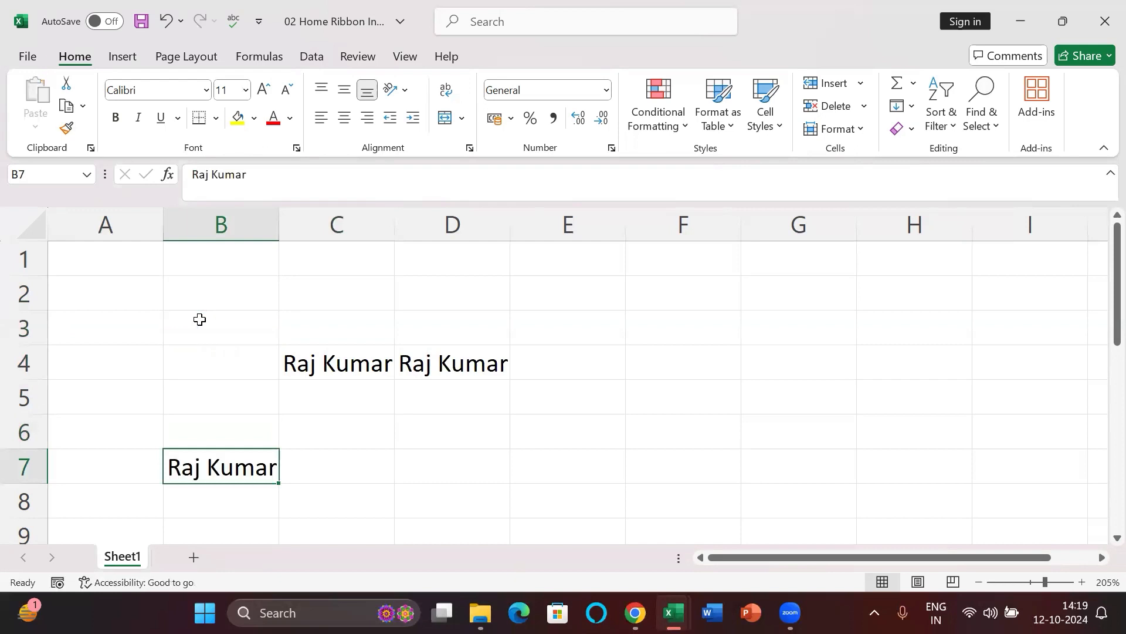
key("Up")
key("Up")
key("Up")
key("Up")
key("Down")
key("Down")
key("Down")
key("Down")
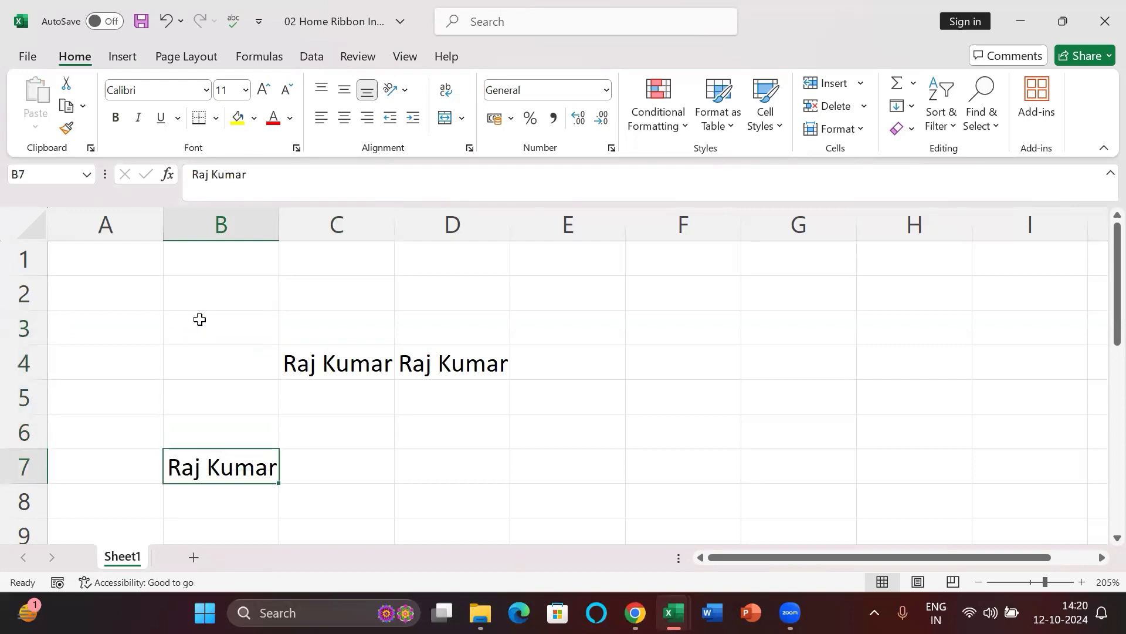
left_click(67, 130)
left_click(402, 418)
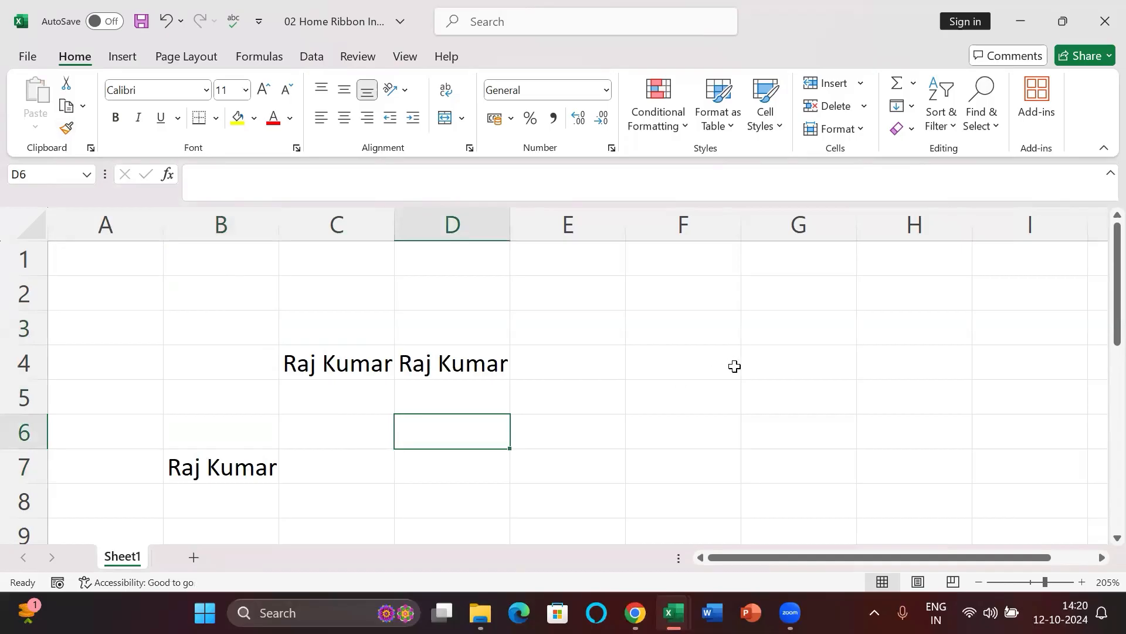
- Enter a second person's first name in cell F4
left_click(735, 367)
type("Sonu")
key("Return")
- Delete the pasted names from cells D4 and B7
key("Up")
key("Left")
key("Left")
key("Left")
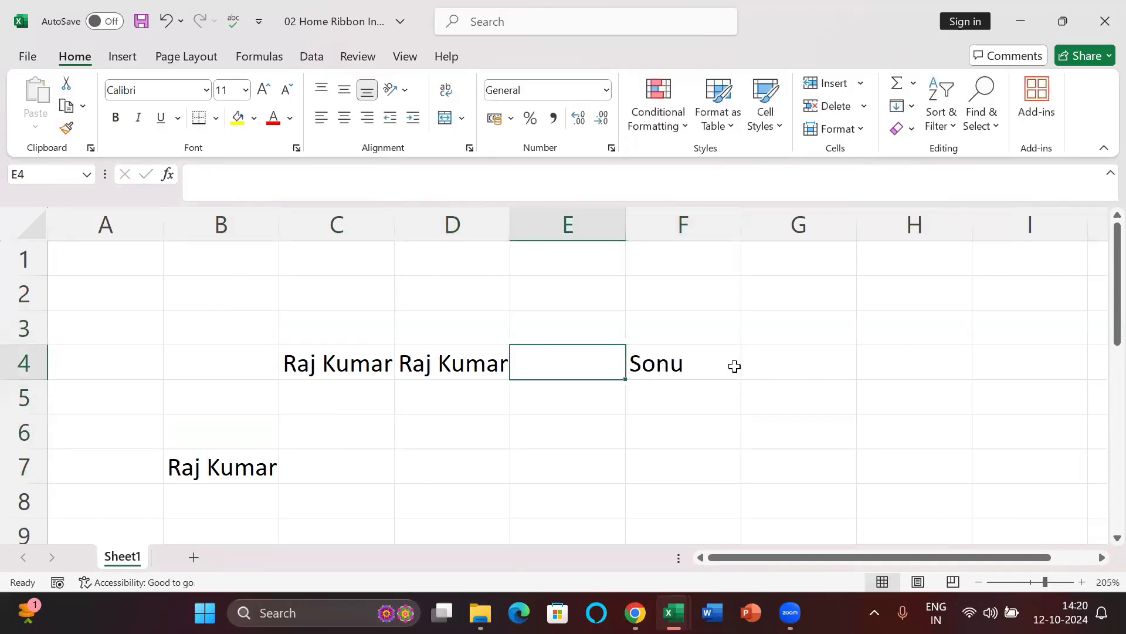
key("Right")
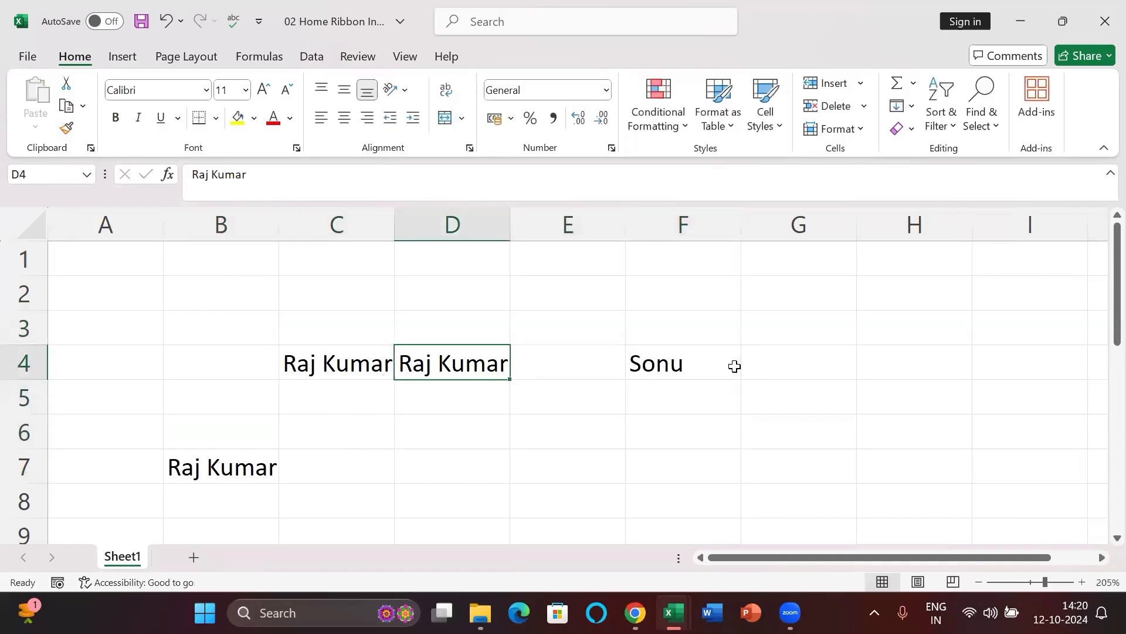
key("Delete")
key("Down")
key("Down")
key("Down")
key("Left")
key("Left")
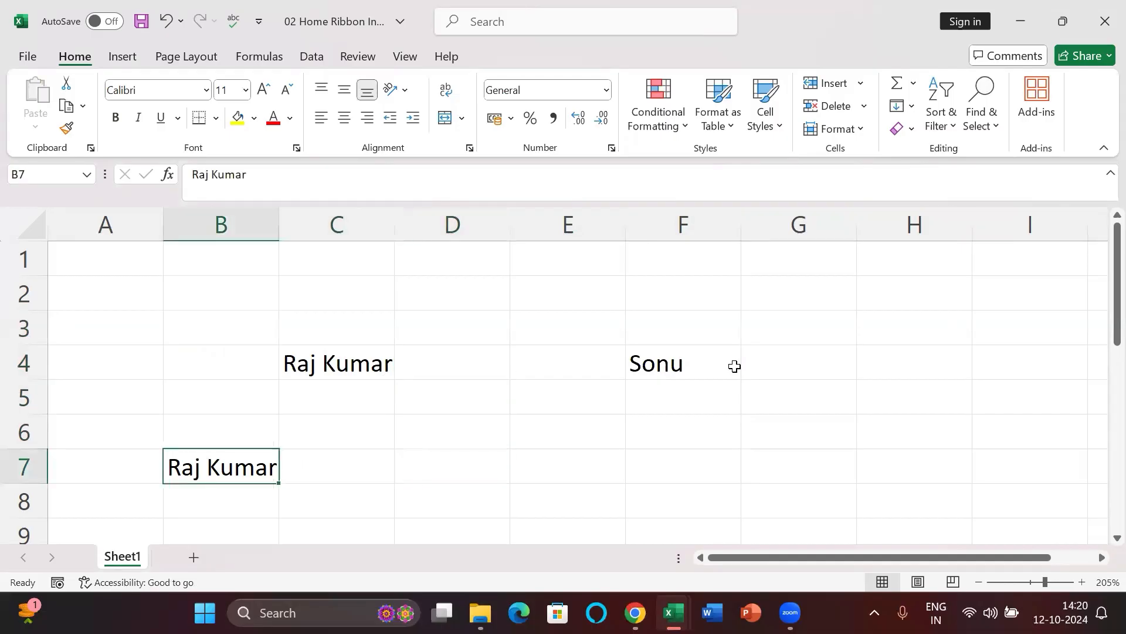
key("Delete")
- Give the name cell C4 a yellow fill color
left_click(352, 360)
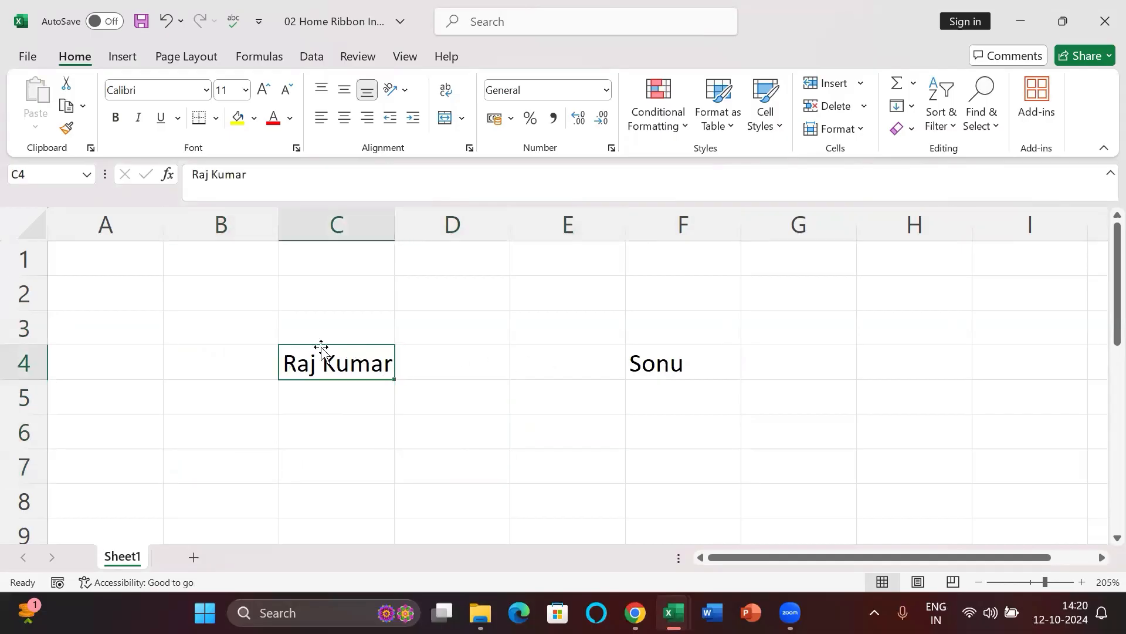
left_click(658, 354)
key("Left")
key("Left")
key("Left")
left_click(238, 119)
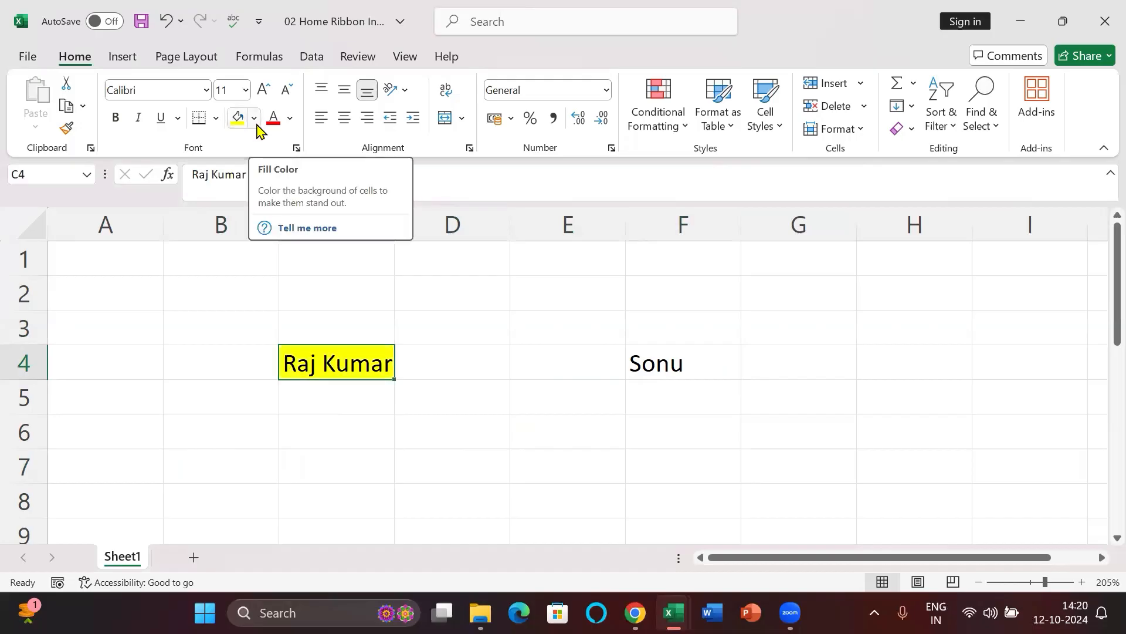
left_click(254, 119)
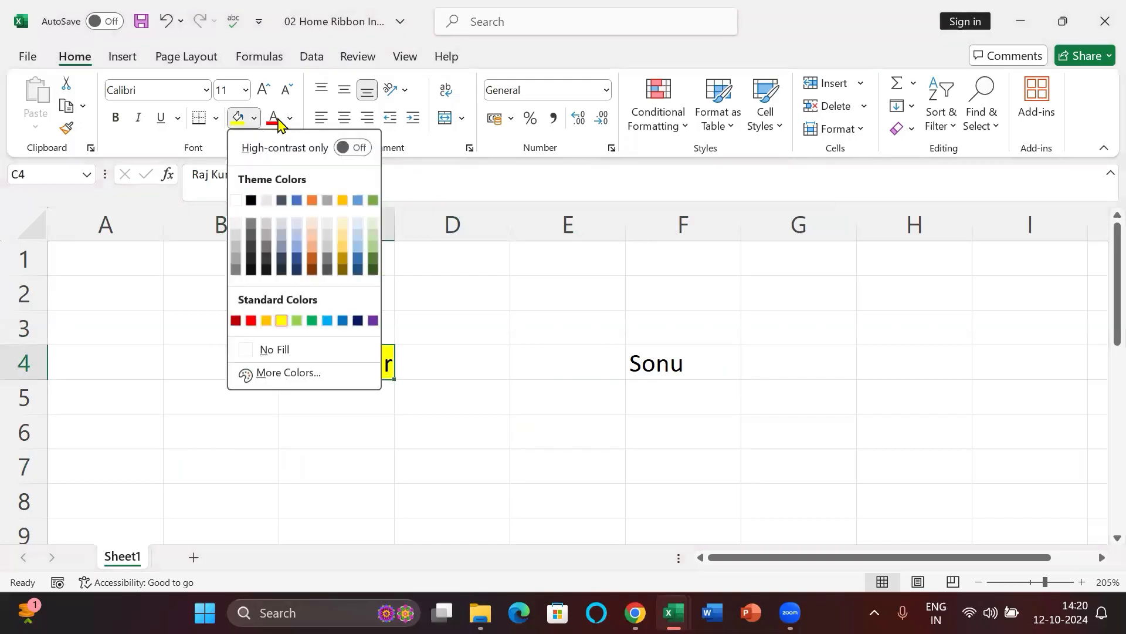
- Make the text in cell C4 red and bold
left_click(289, 119)
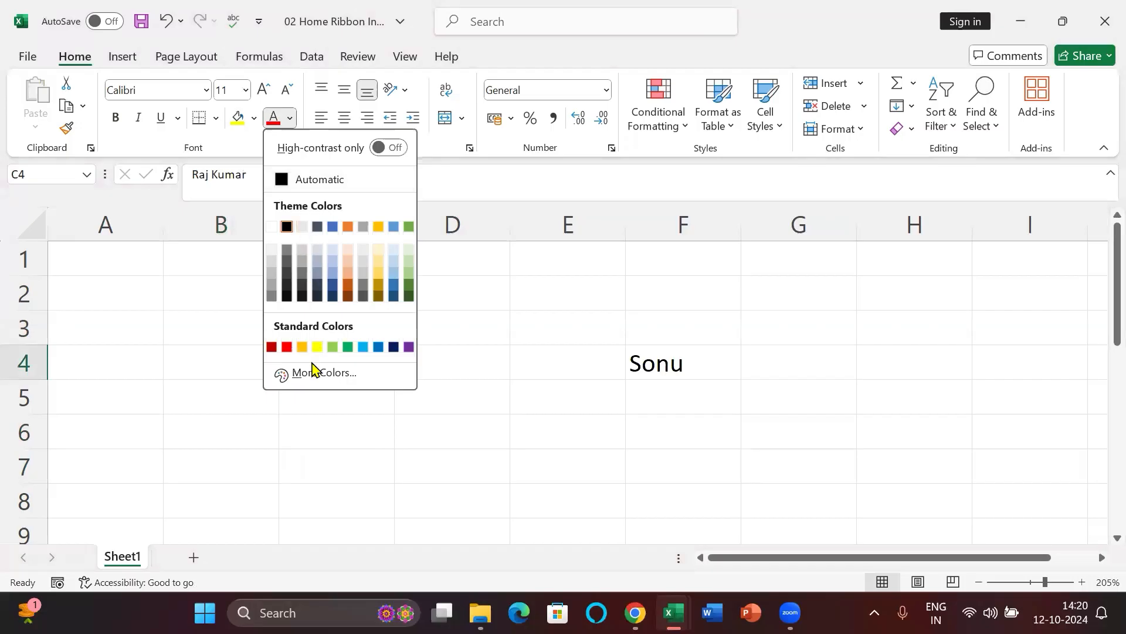
left_click(287, 347)
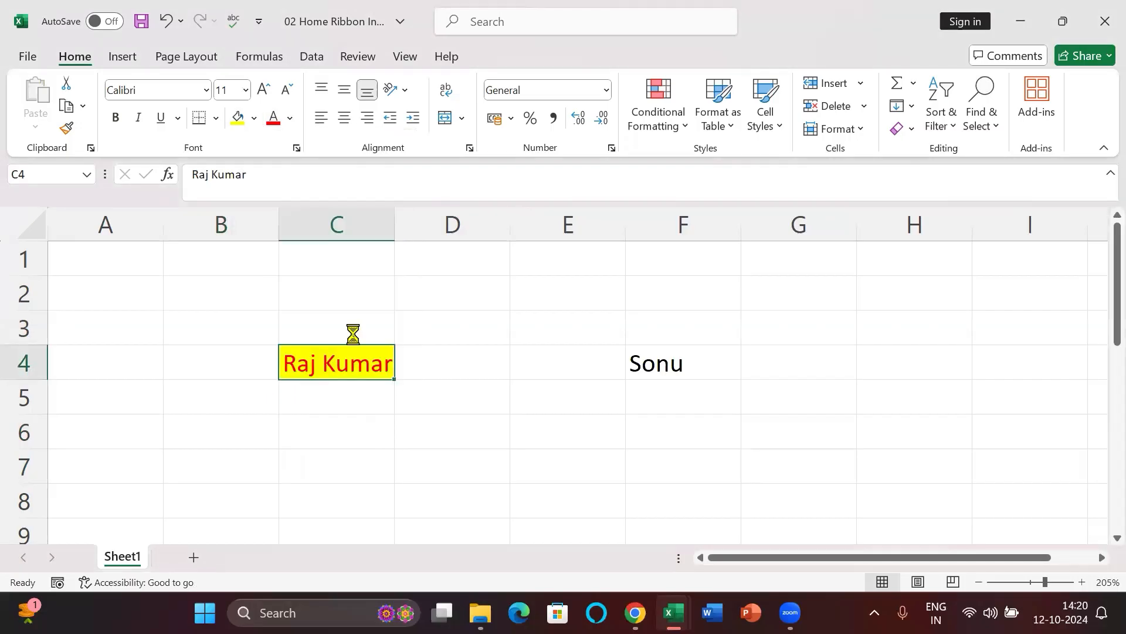
key("ctrl+b")
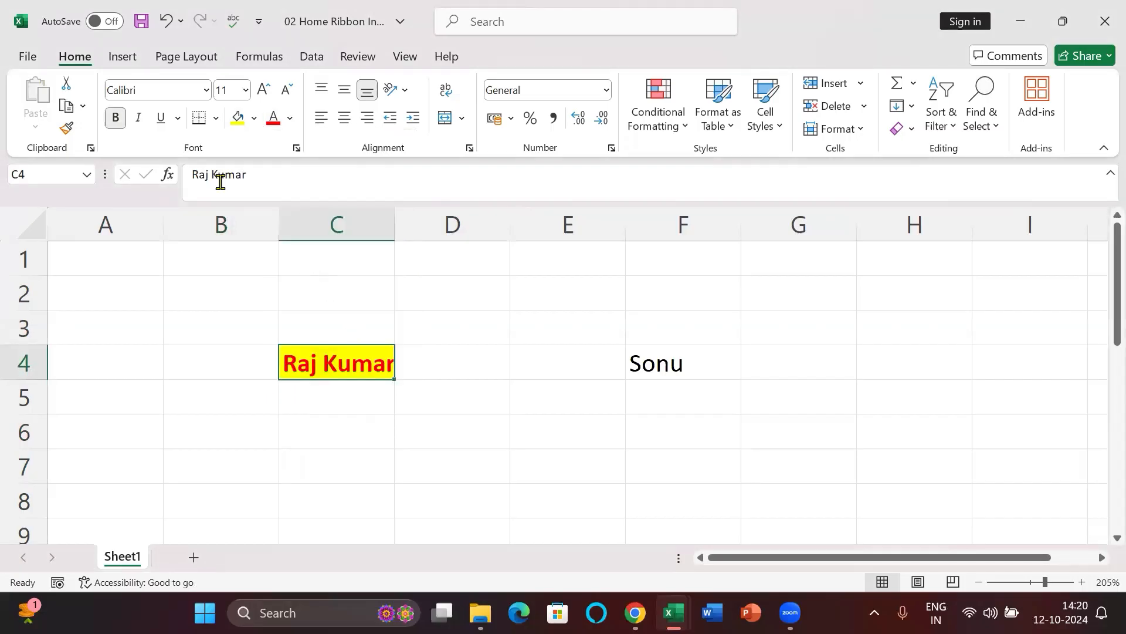
- Set the font of cell C4 to Algerian and autofit the width of column C
left_click(208, 91)
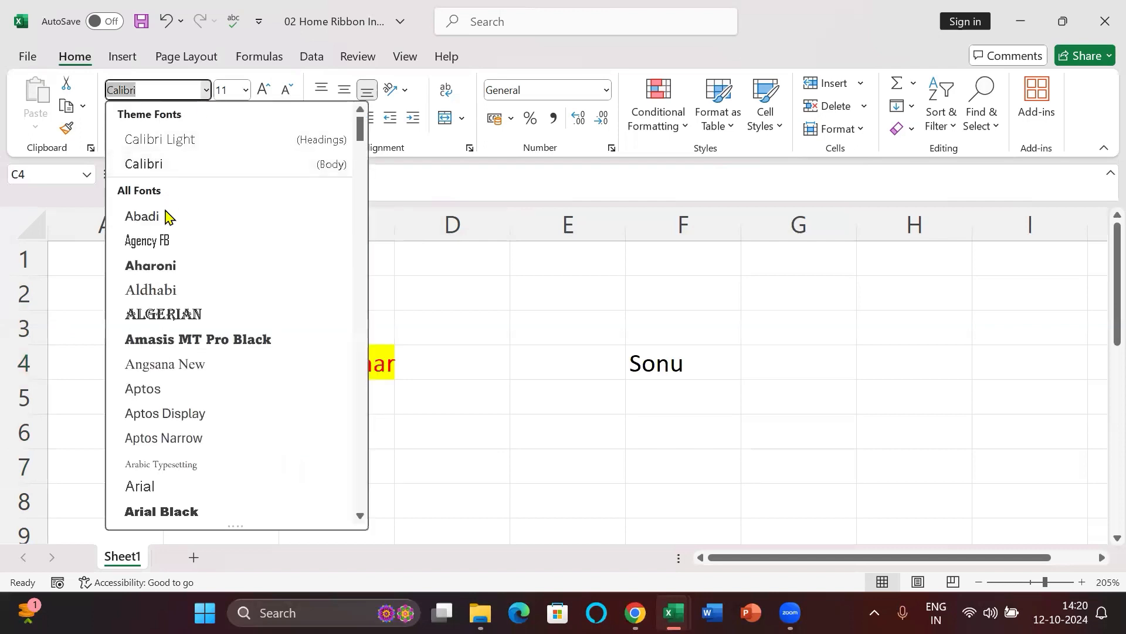
left_click(166, 322)
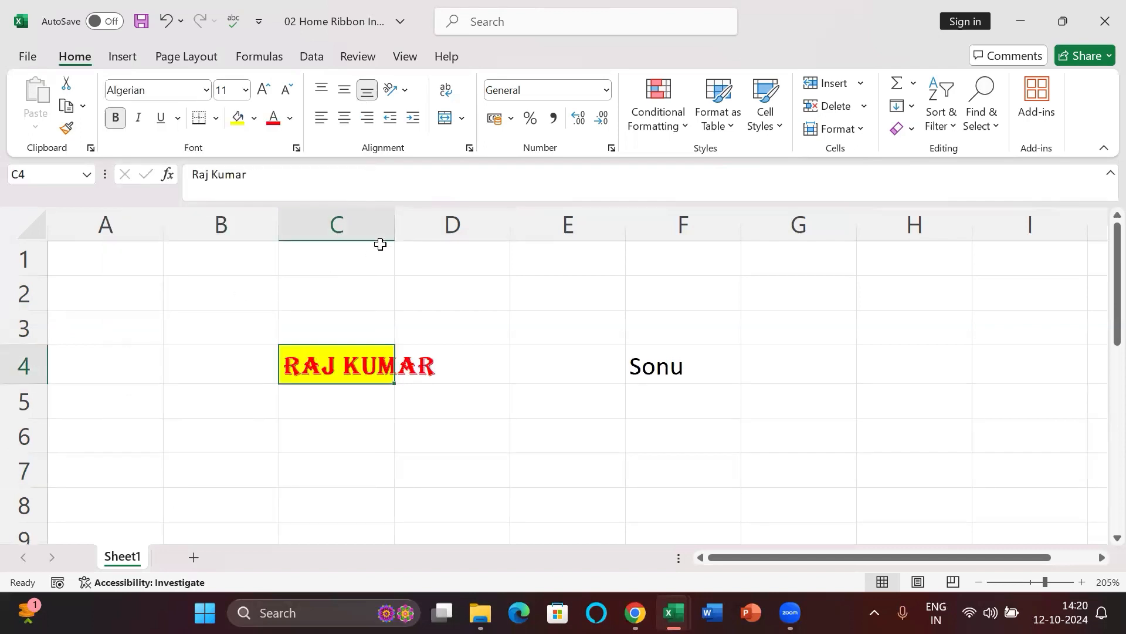
double_click(394, 231)
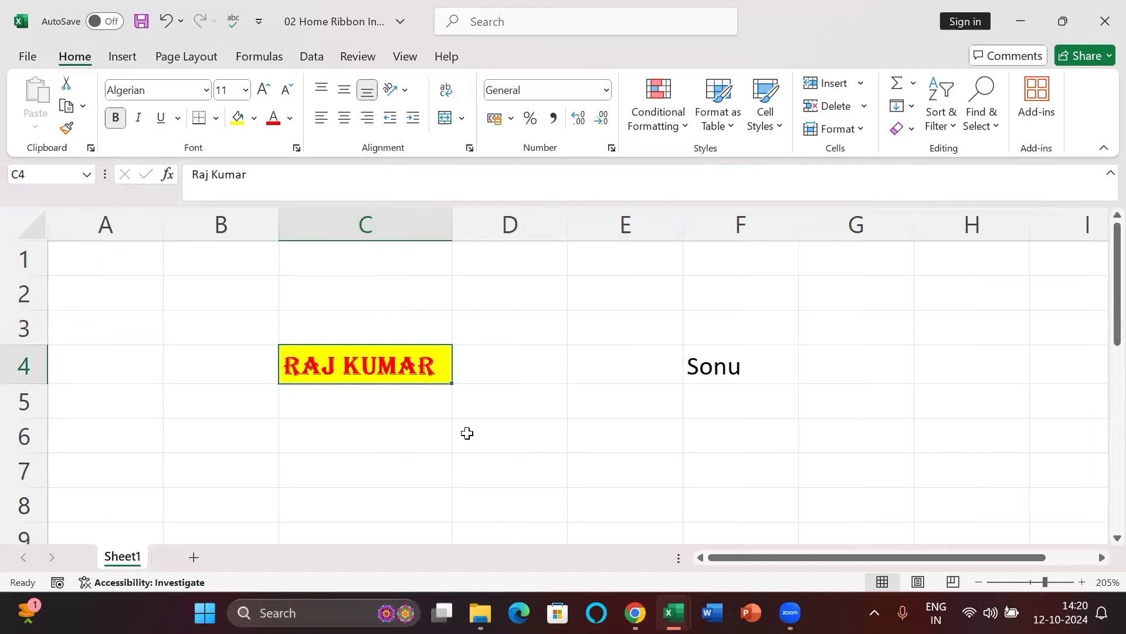
- Copy the formatting of cell C4 onto the name in cell F4 with Format Painter
left_click(715, 367)
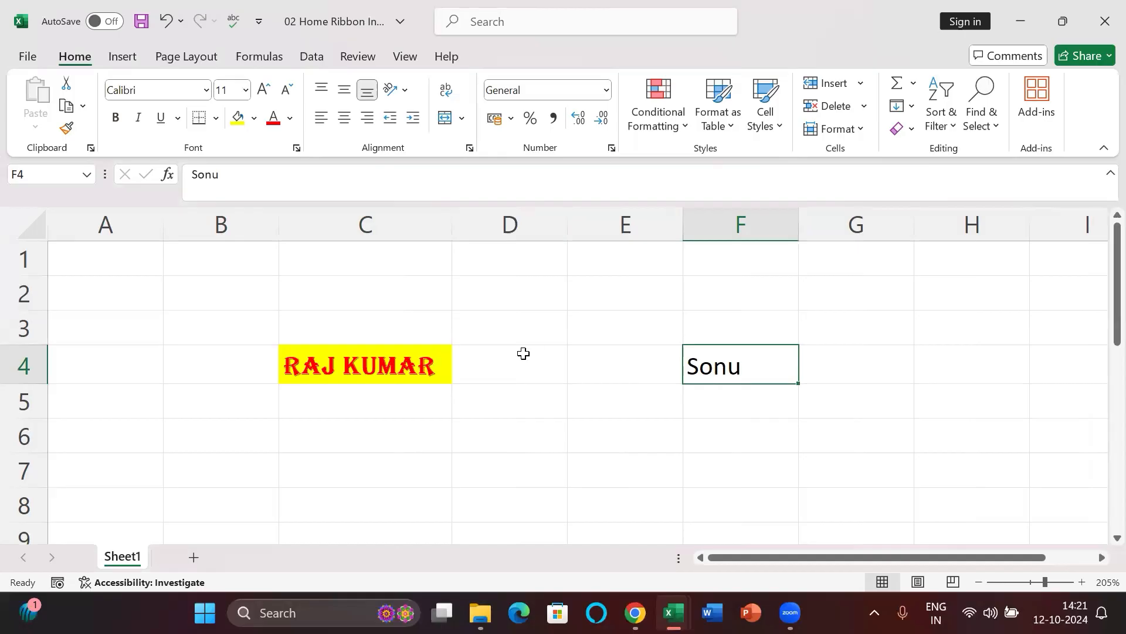
left_click(378, 366)
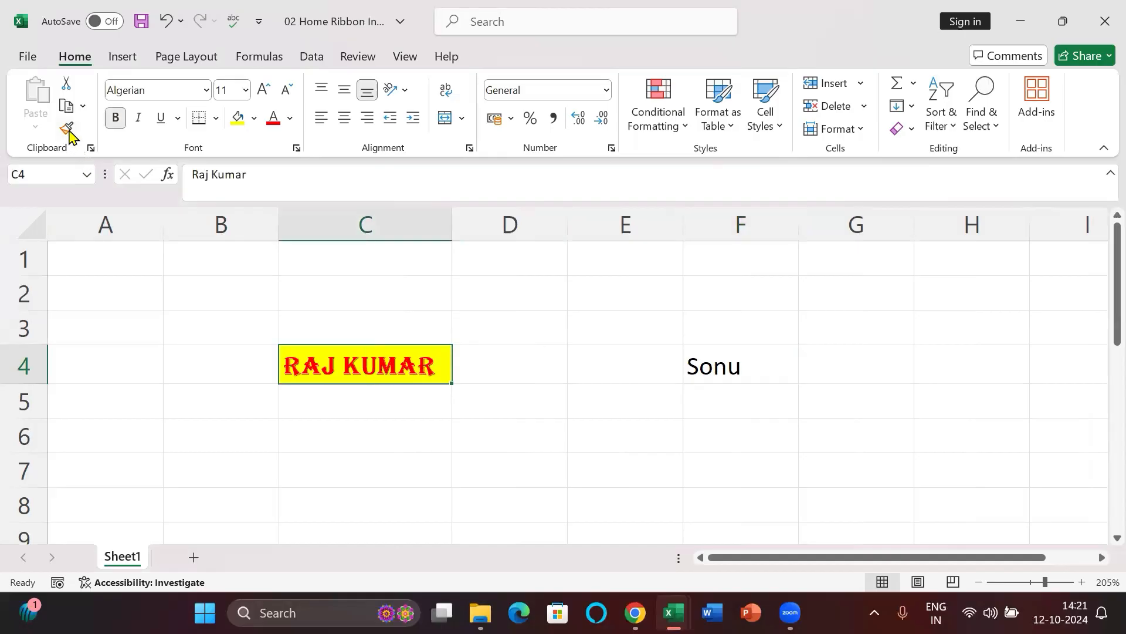
left_click(67, 129)
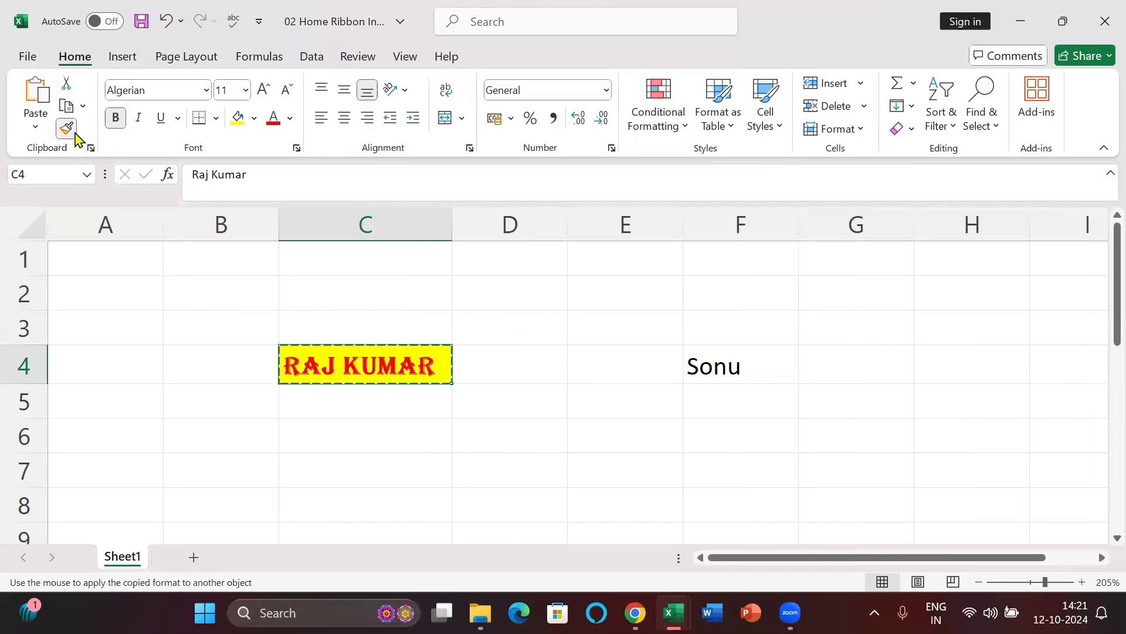
left_click(67, 129)
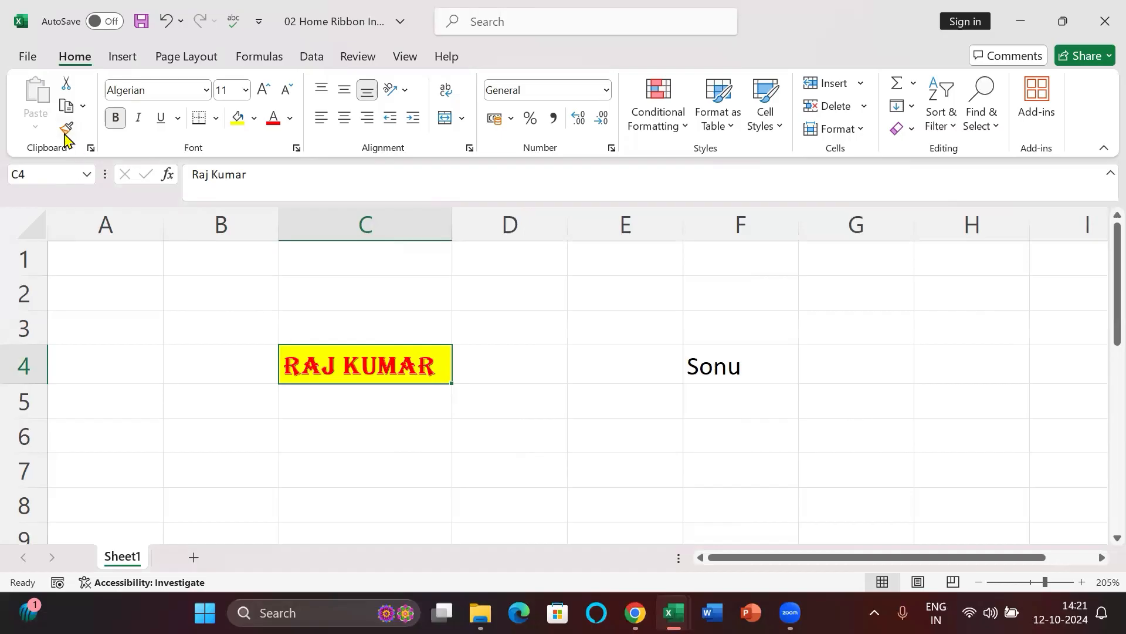
left_click(66, 129)
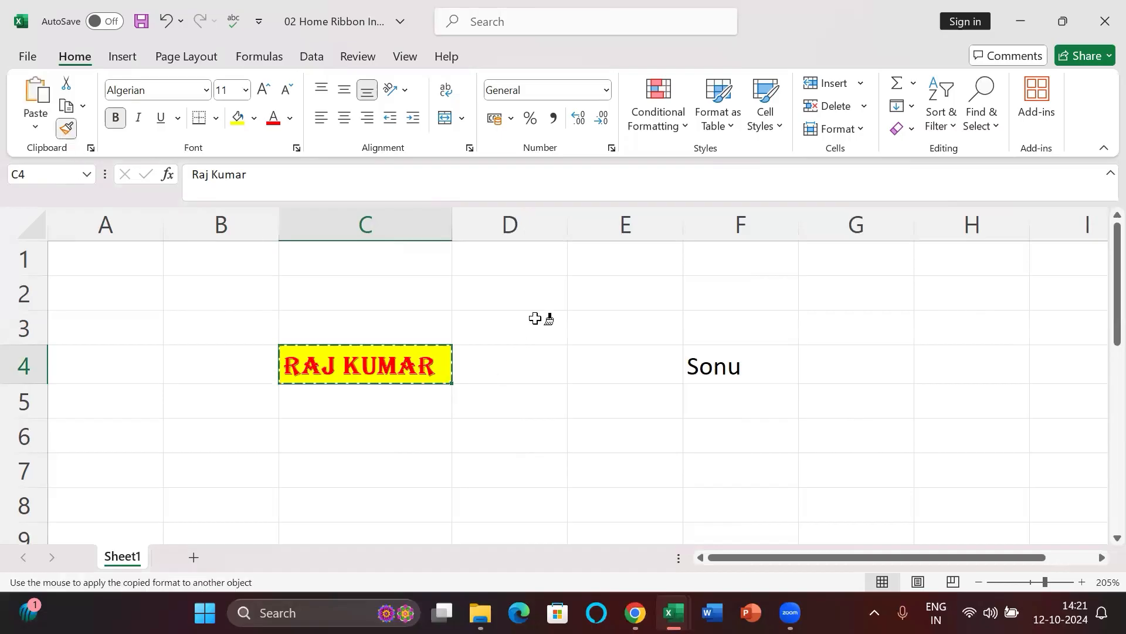
left_click(723, 362)
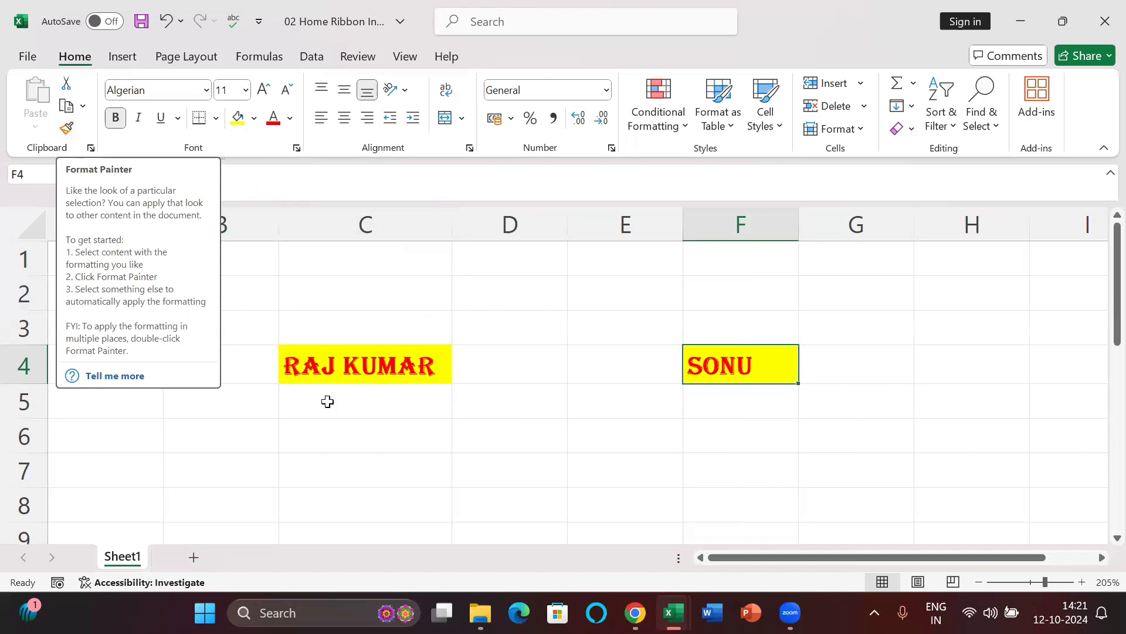
- Copy the formatting of cell C4 onto the empty range C7:G14 with Format Painter
scroll(520, 352, "down", 1)
left_click(411, 332)
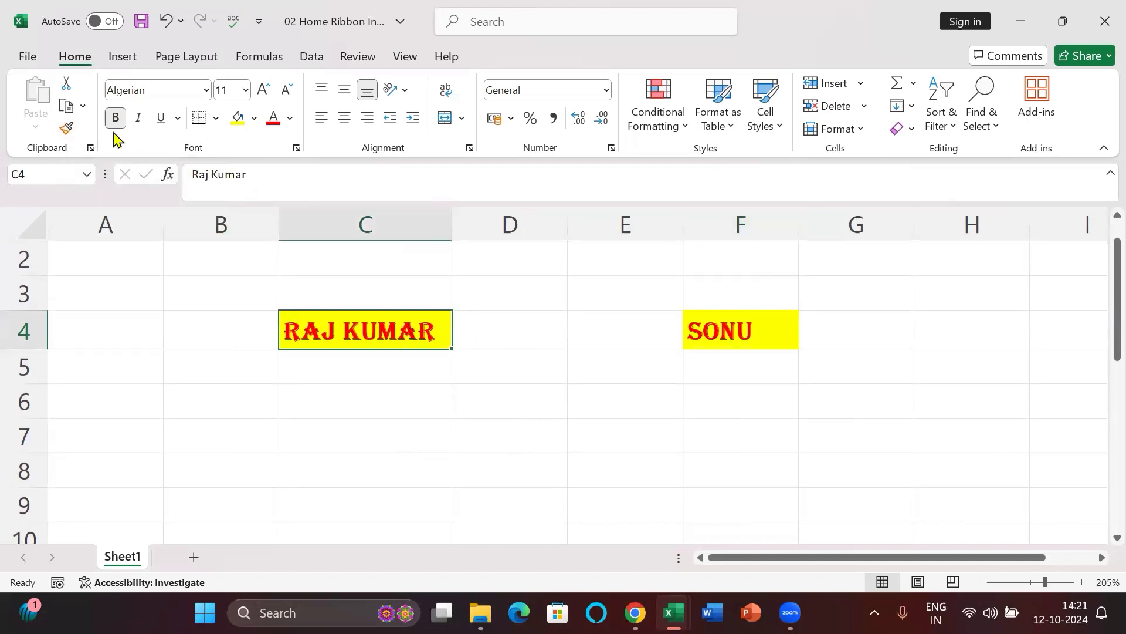
left_click(73, 130)
scroll(327, 291, "down", 5)
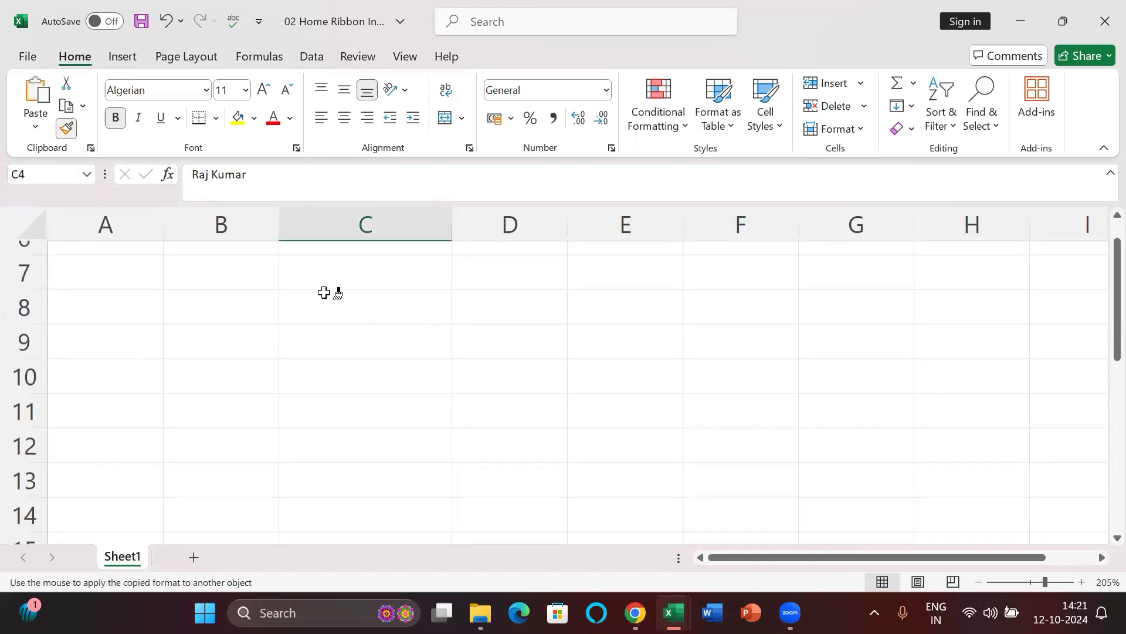
left_click_drag(311, 267, 856, 505)
- Enter sample names in cells E10, G12 and G9 of the yellow formatted block
left_click(590, 376)
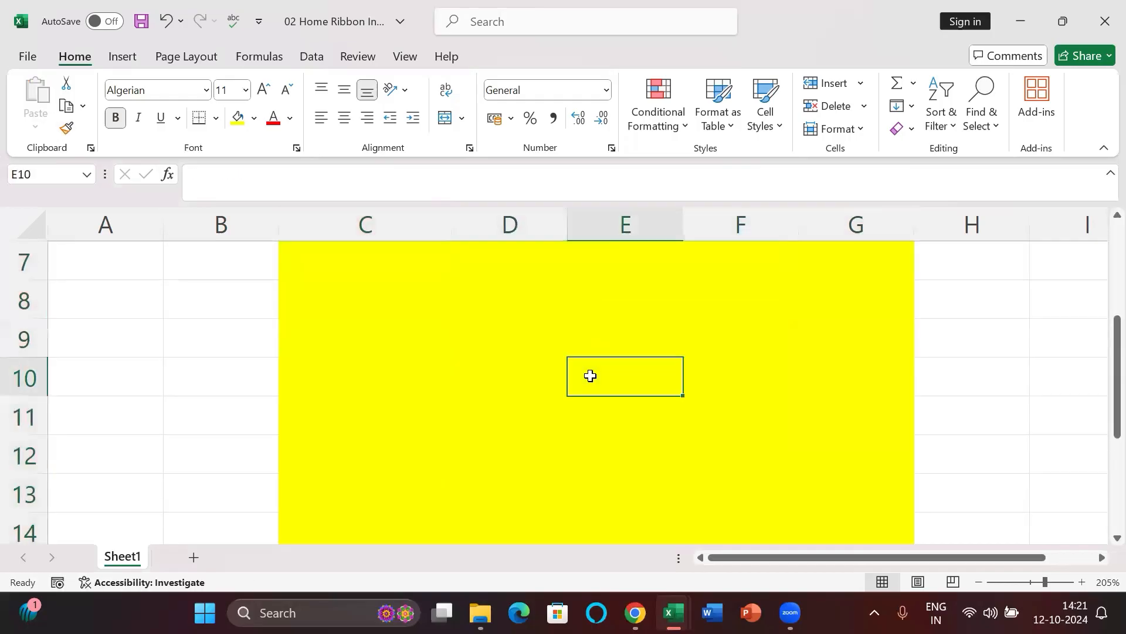
type("Amar")
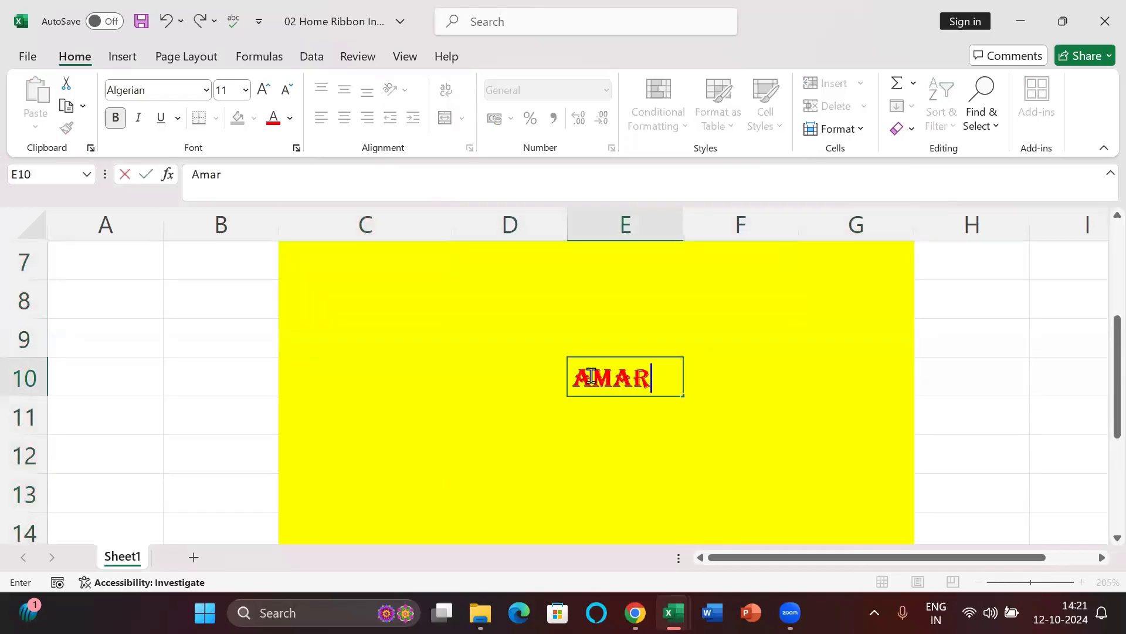
key("Down")
key("Down")
key("Right")
key("Right")
type("Raj")
key("Return")
key("Up")
key("Up")
key("Up")
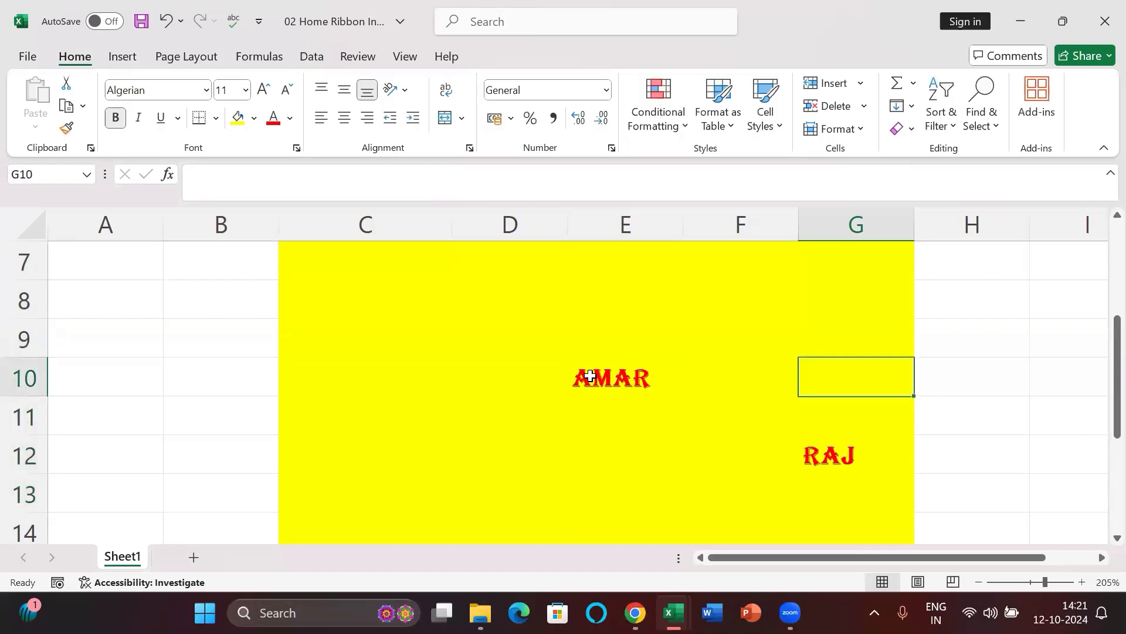
key("Up")
type("Kumar")
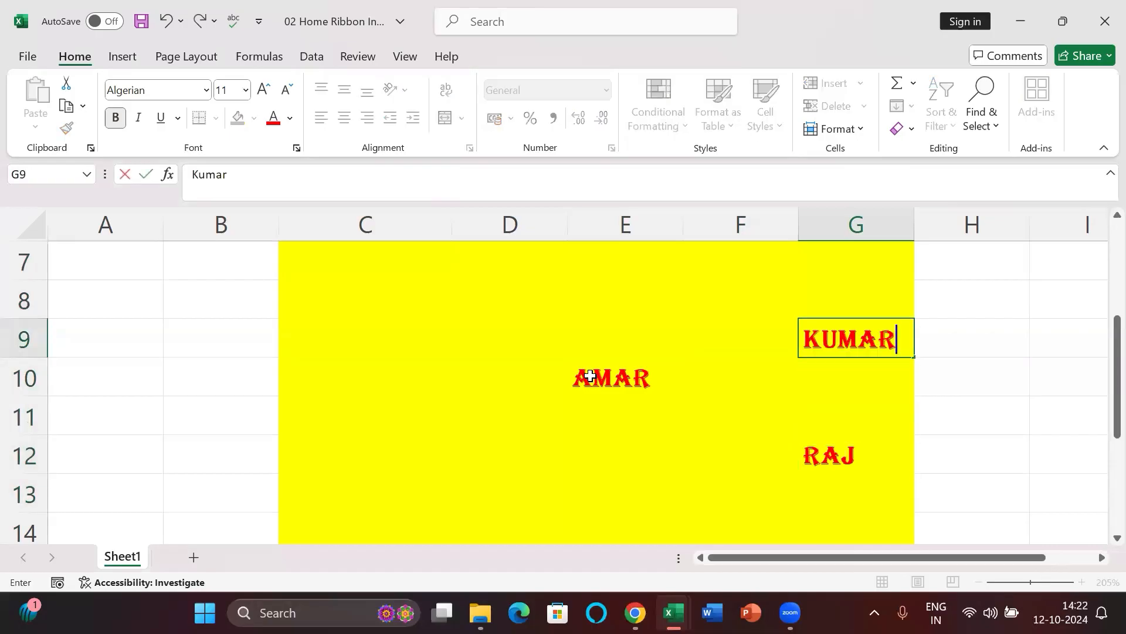
- Enter a sample name in the unformatted cell I9, outside the yellow block
key("Right")
key("Right")
type("Am")
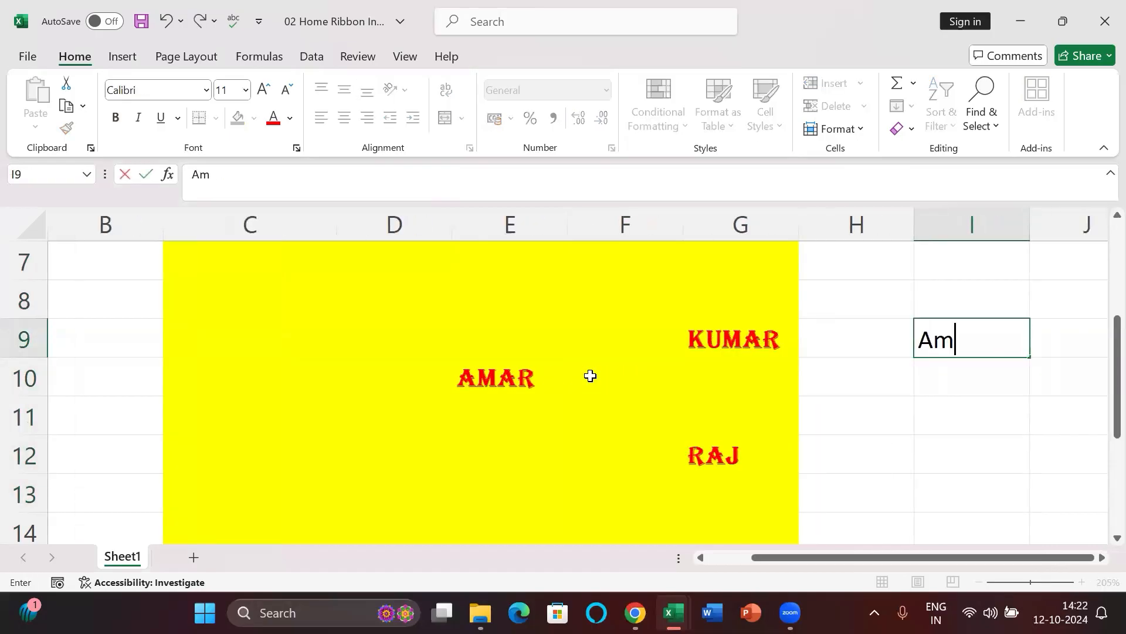
type("ar")
key("Return")
- Add a new worksheet and enter a sample full name in cell C5, keeping that cell selected
scroll(589, 374, "down", 6, "ctrl")
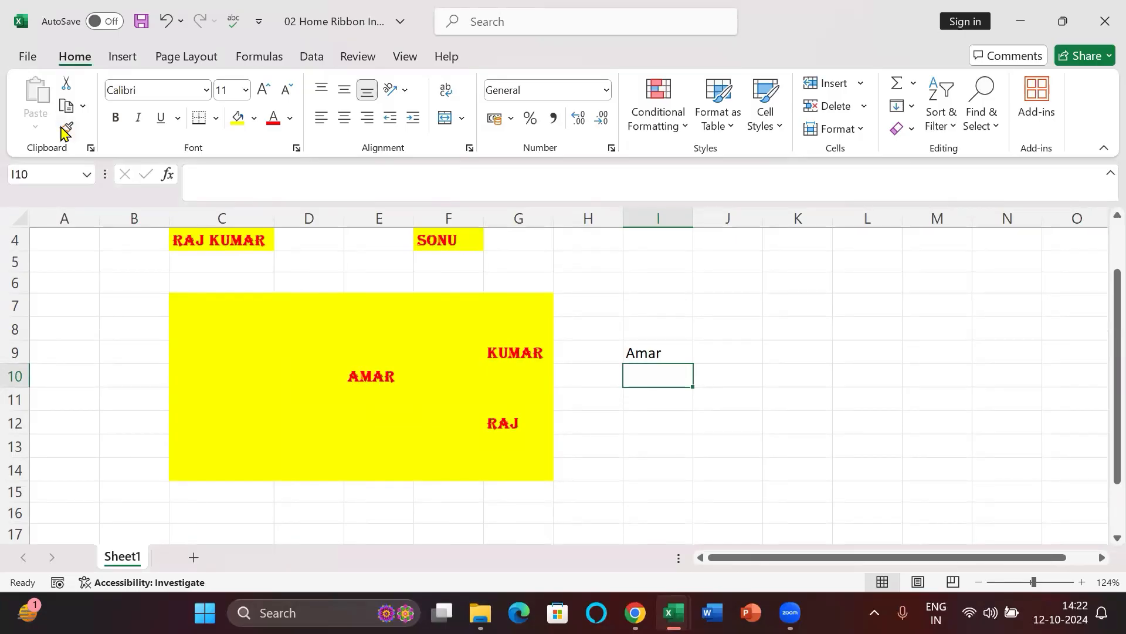
scroll(490, 329, "up", 1)
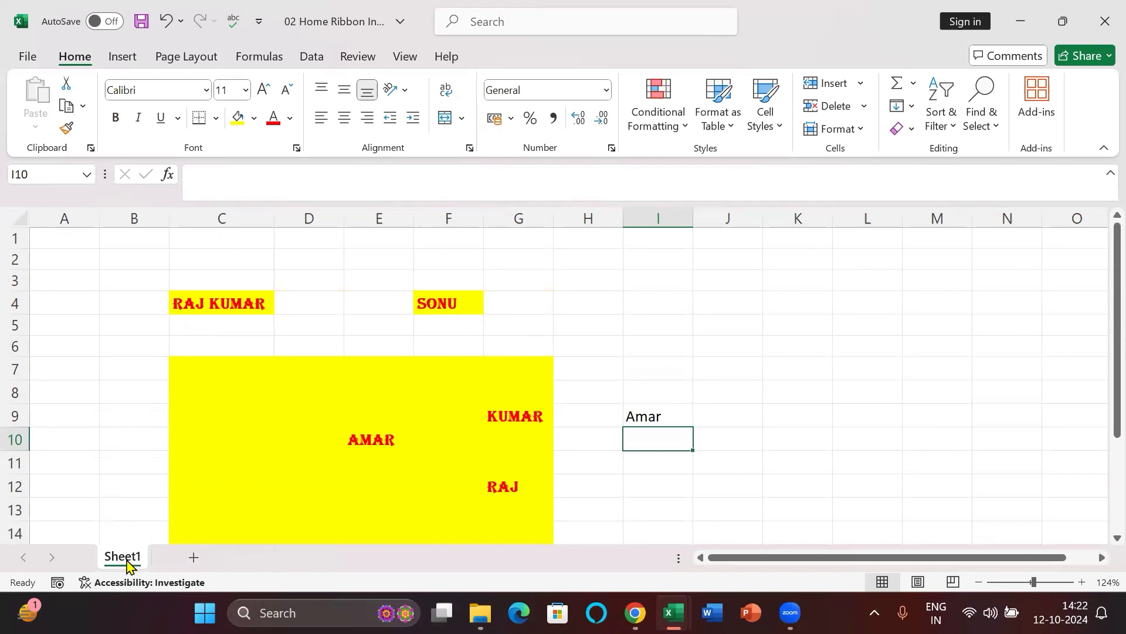
left_click(197, 557)
left_click(164, 300)
scroll(110, 291, "up", 12, "ctrl")
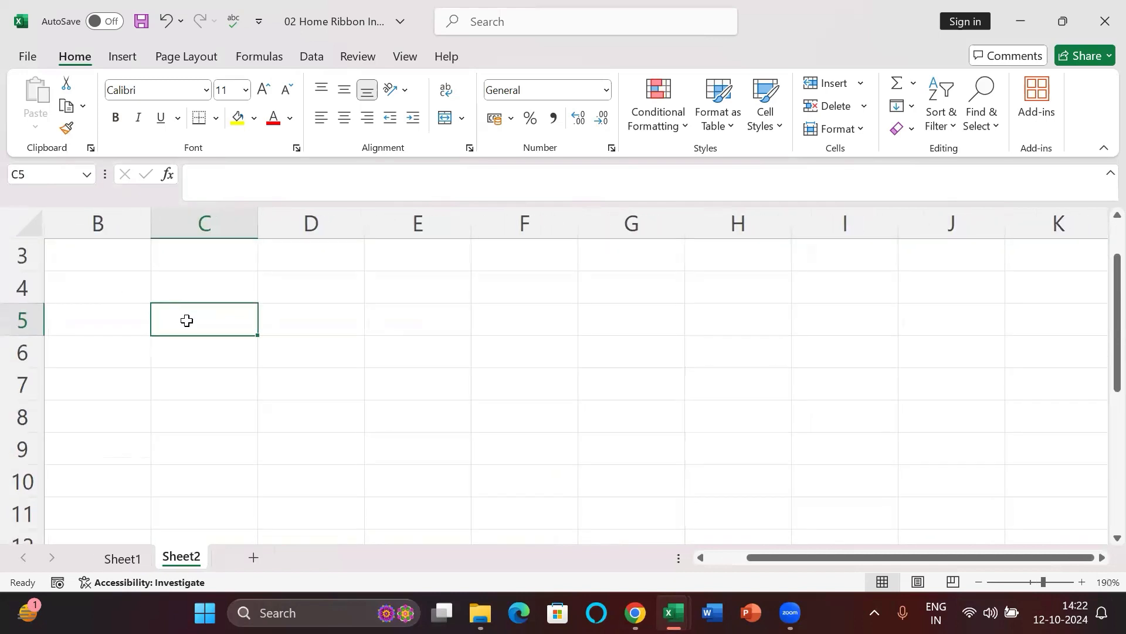
type("Raj Kumar")
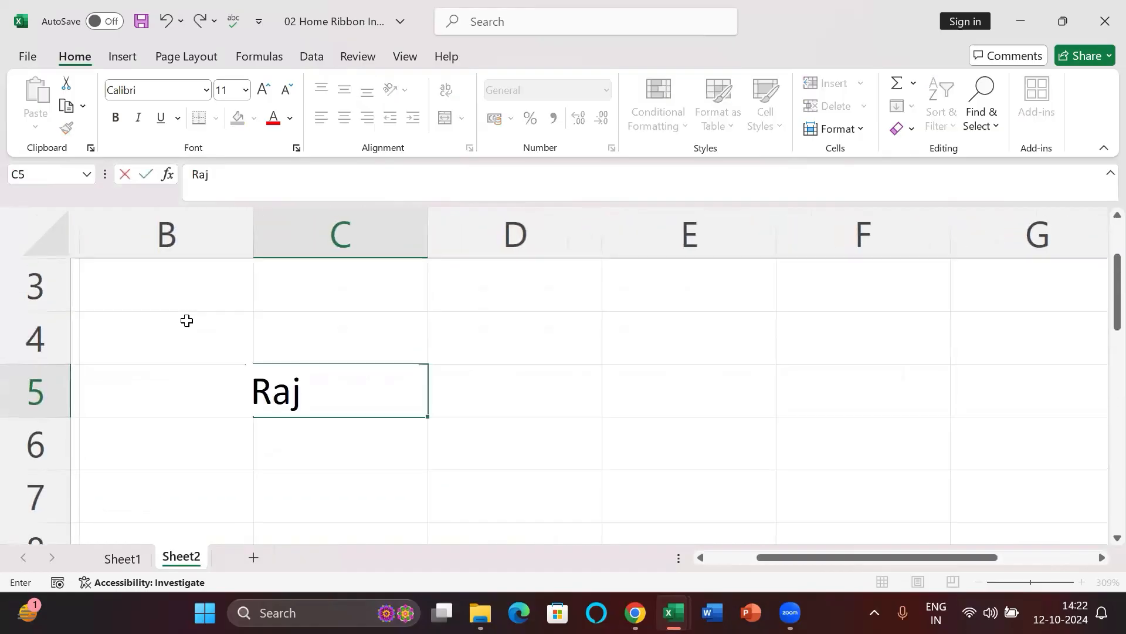
key("ctrl+Return")
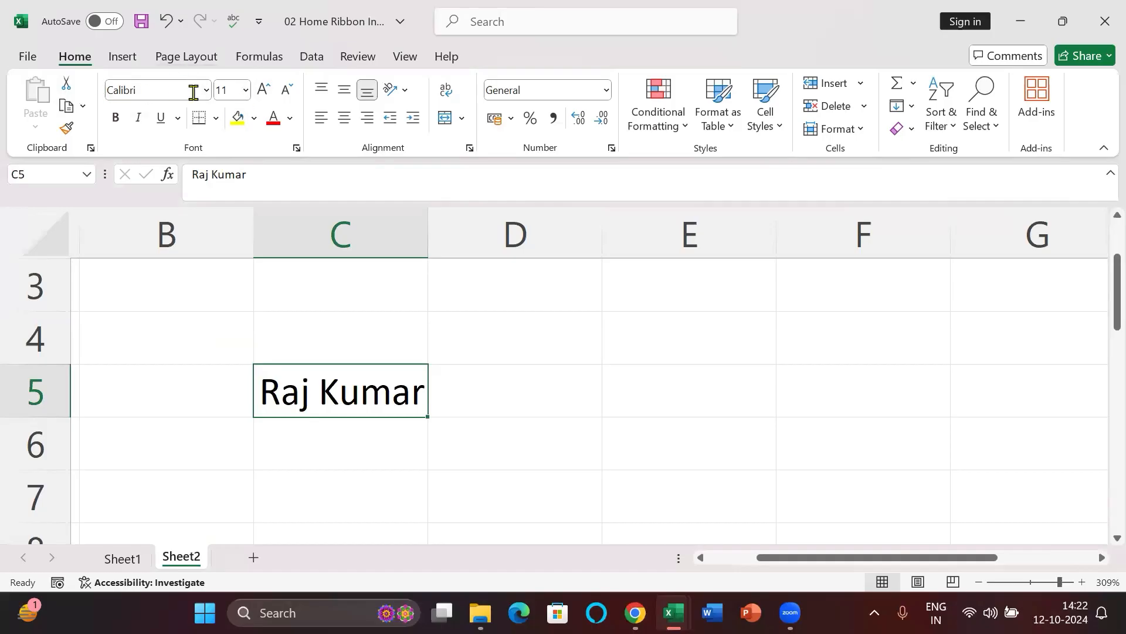
- Make the name in cell C5 bold, italic and underlined
left_click(115, 122)
left_click(138, 122)
left_click(159, 123)
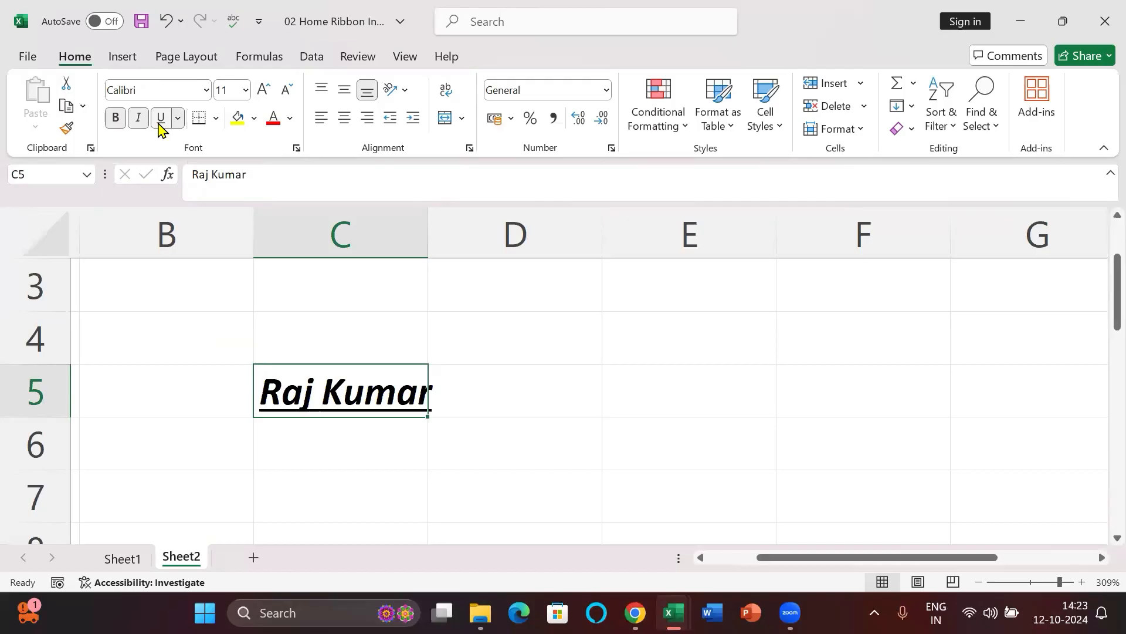
- Remove the bold, italic and underline formatting from the name in cell C5
key("ctrl+b")
key("ctrl+i")
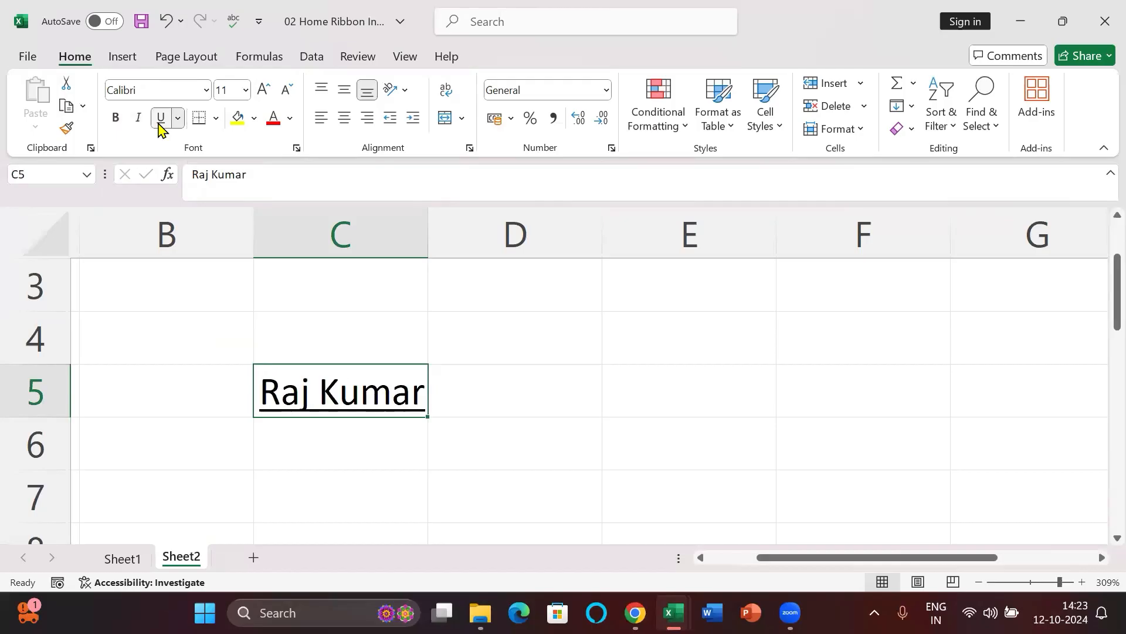
key("ctrl+u")
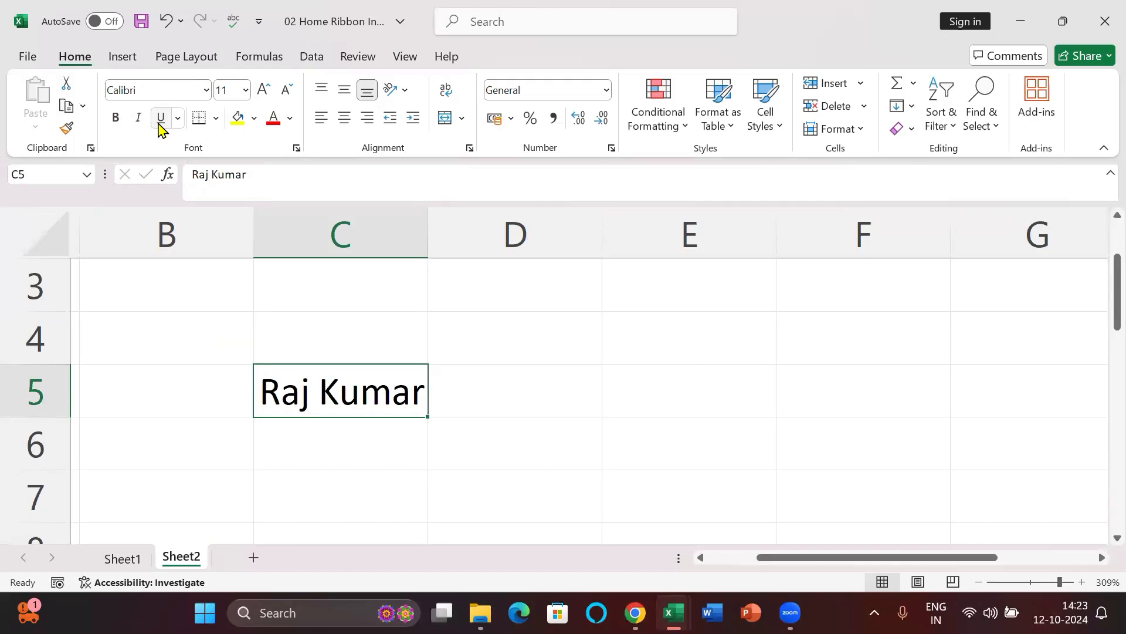
- Browse the available fonts and set the font of cell C5 to Algerian
left_click(205, 90)
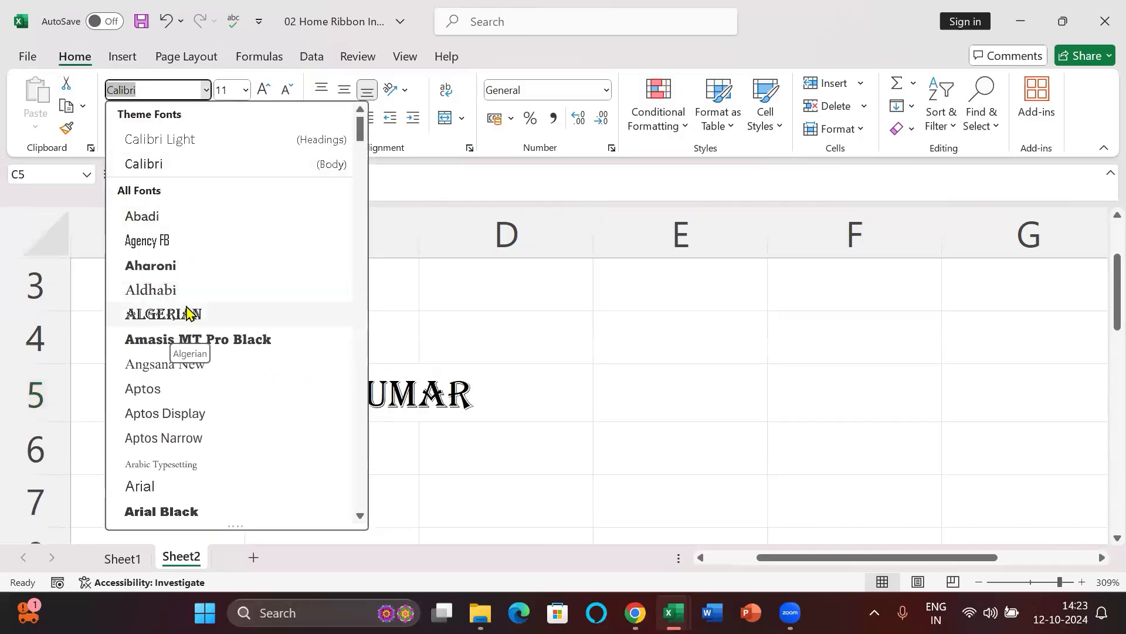
scroll(189, 309, "down", 20)
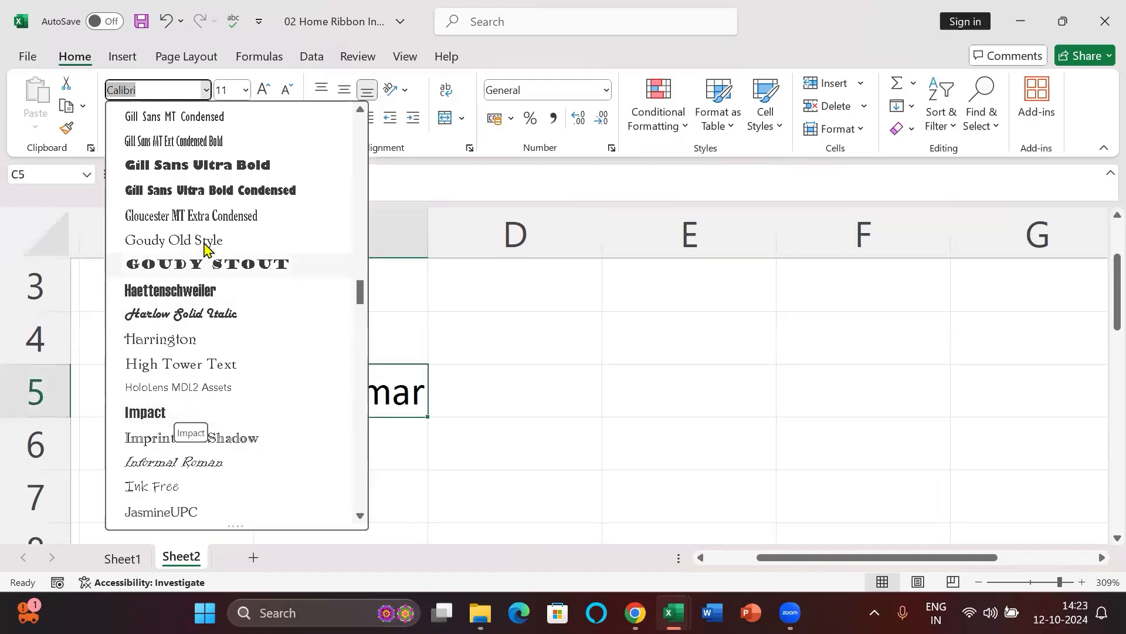
scroll(176, 312, "up", 20)
left_click(176, 313)
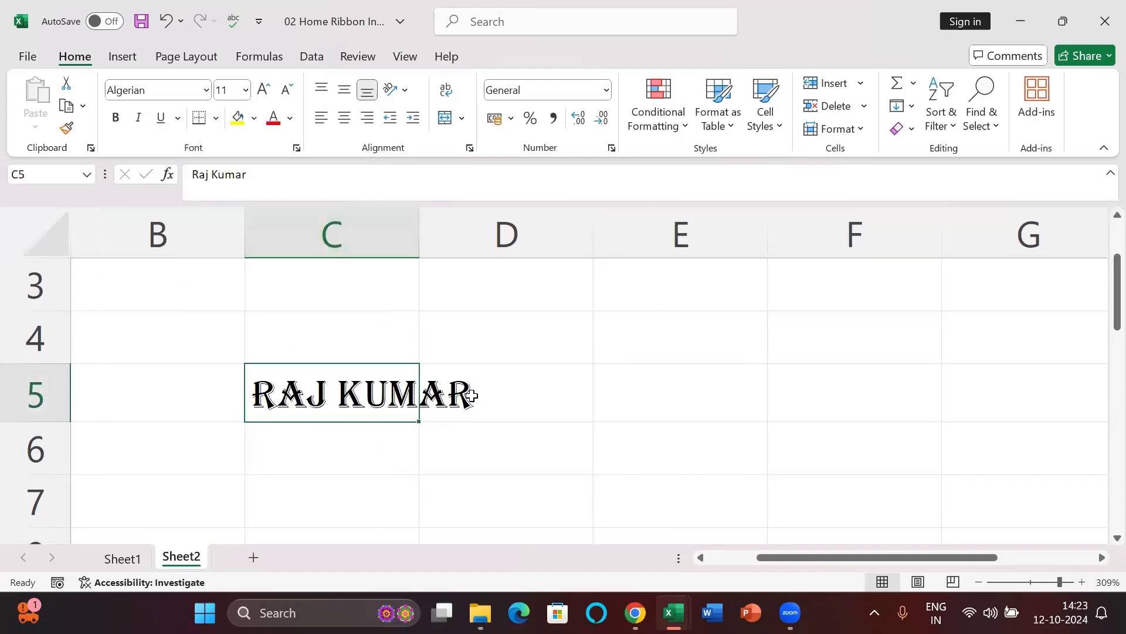
left_click(465, 395)
- Give cell C5 a yellow fill color and autofit the width of column C
left_click(360, 390)
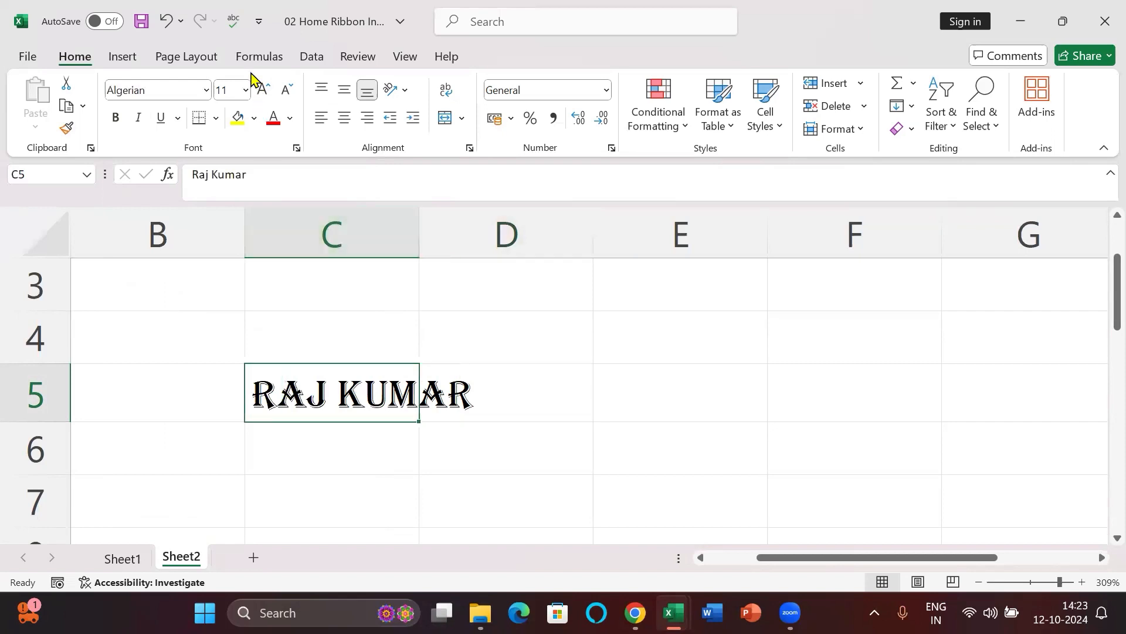
left_click(238, 117)
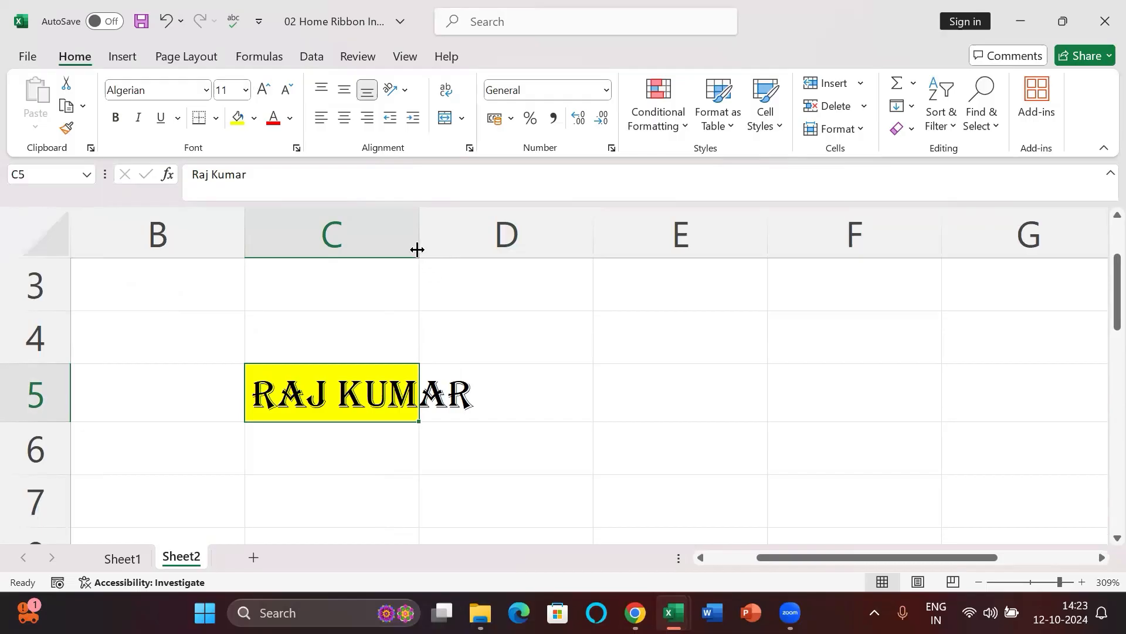
double_click(418, 248)
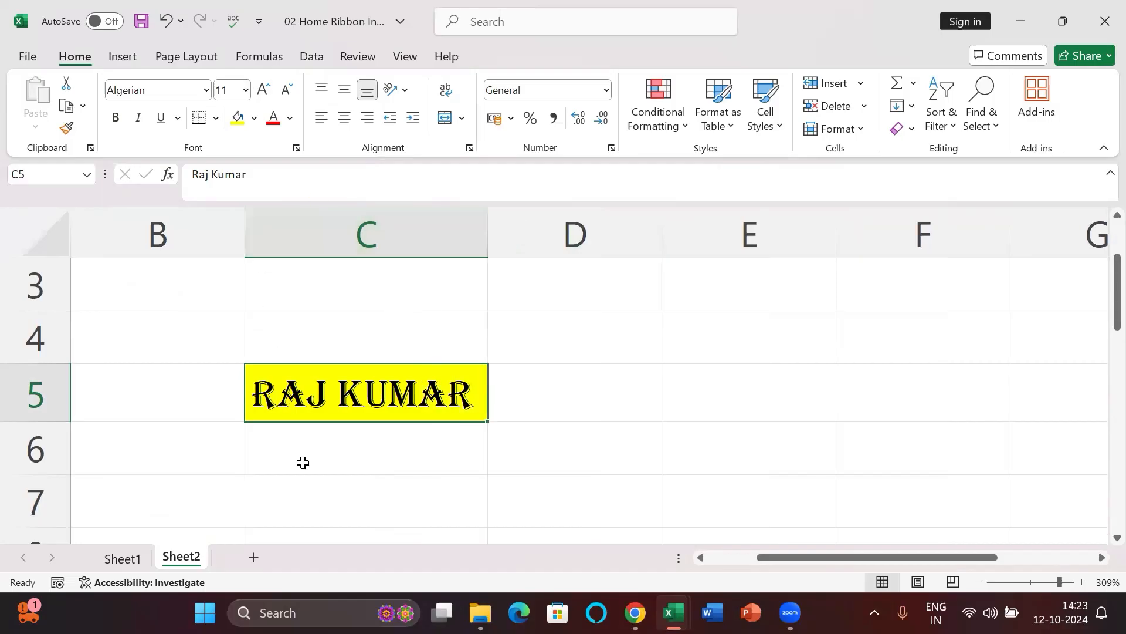
- Apply All Borders to the range B4:D7 around the name
left_click(407, 465)
scroll(407, 465, "right", 2)
scroll(408, 465, "left", 2)
left_click_drag(117, 337, 587, 499)
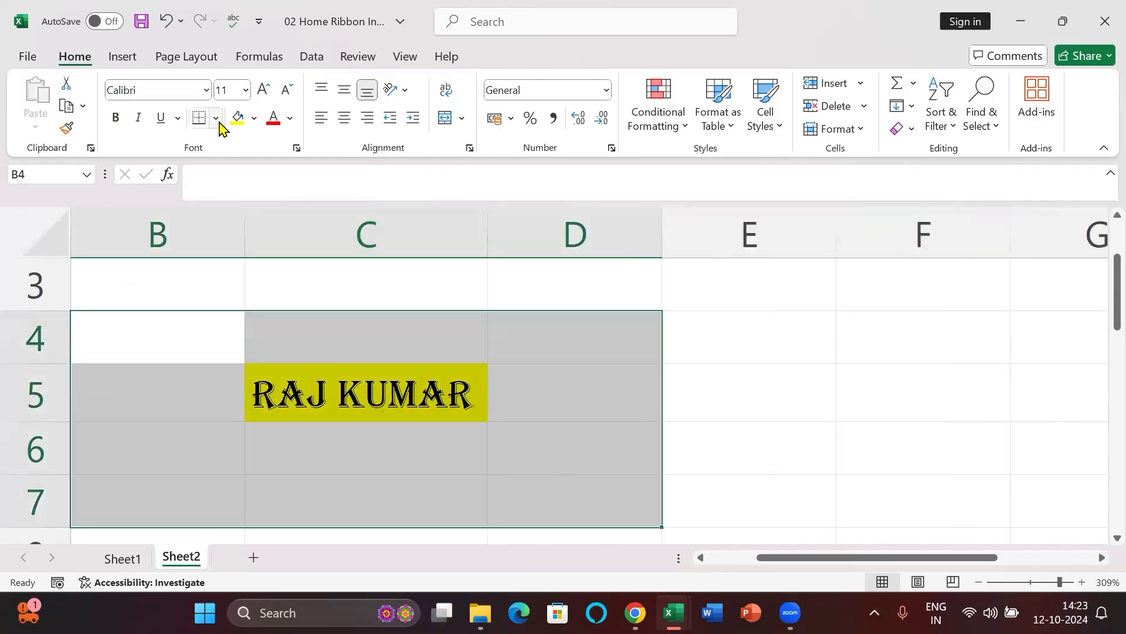
left_click(216, 118)
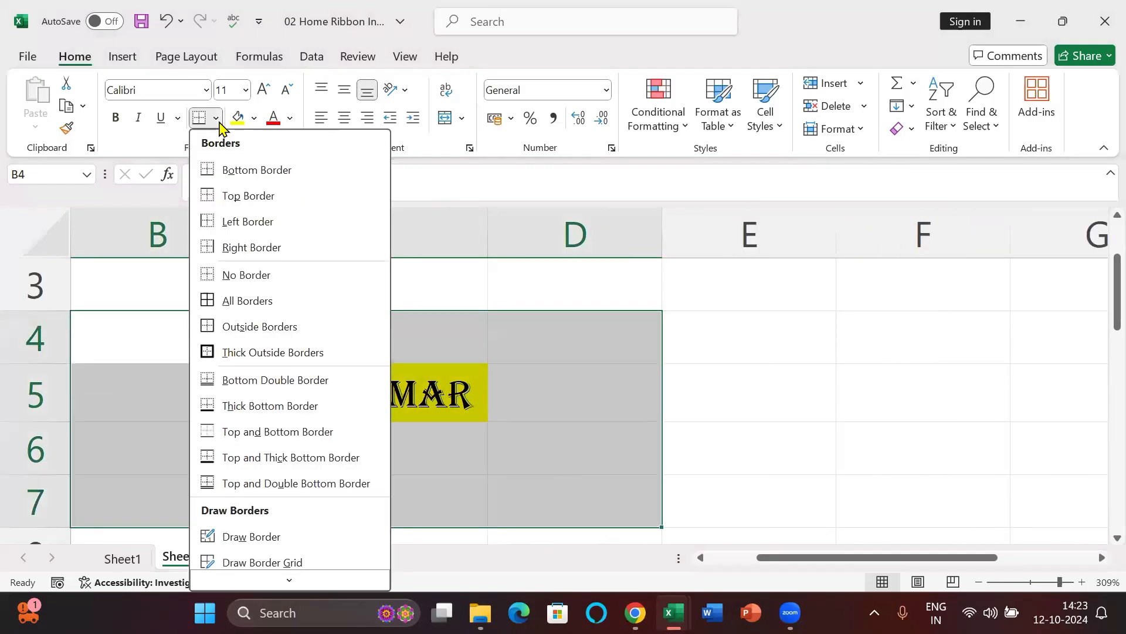
left_click(240, 302)
scroll(448, 436, "down", 2)
left_click(711, 420)
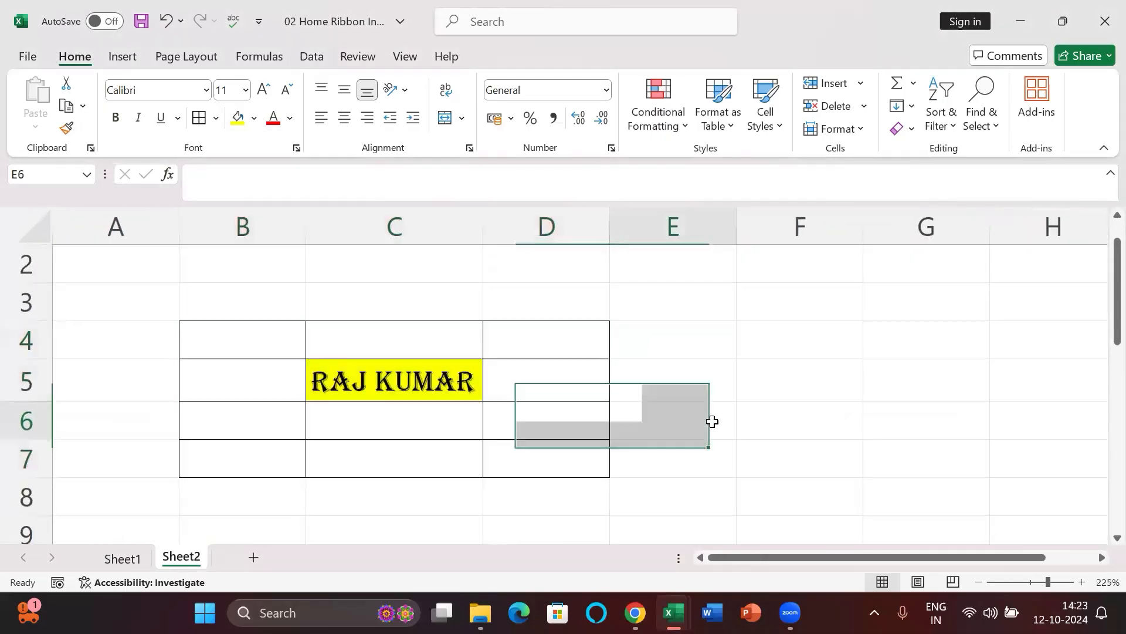
left_click(800, 388)
- Apply Thick Outside Borders to the range B4:D7
left_click(502, 368)
left_click(216, 120)
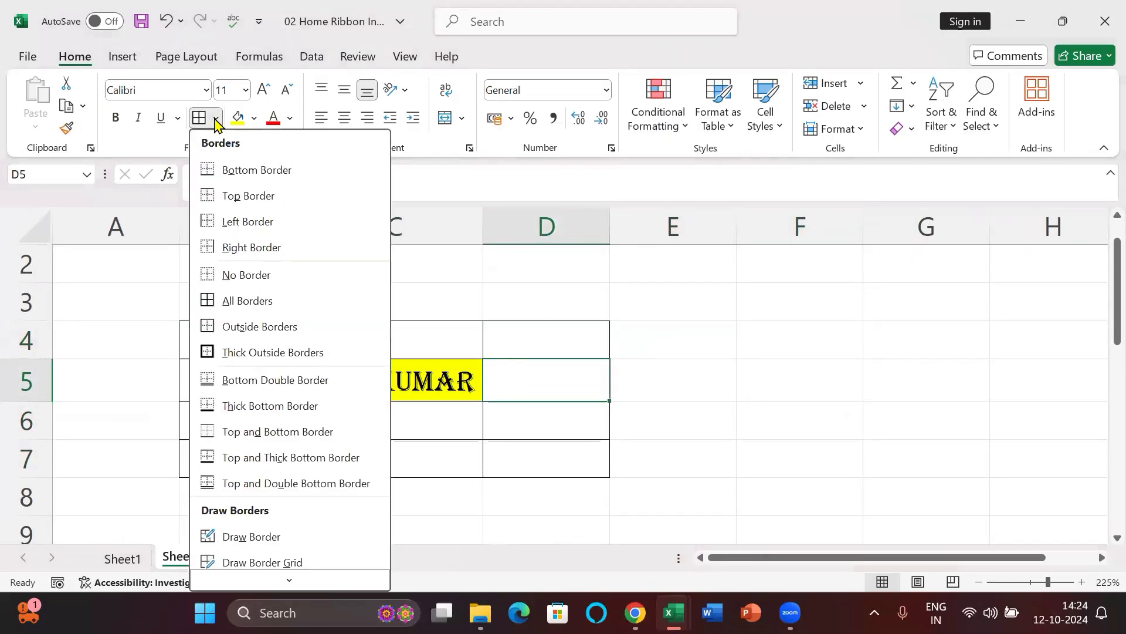
left_click_drag(247, 341, 520, 460)
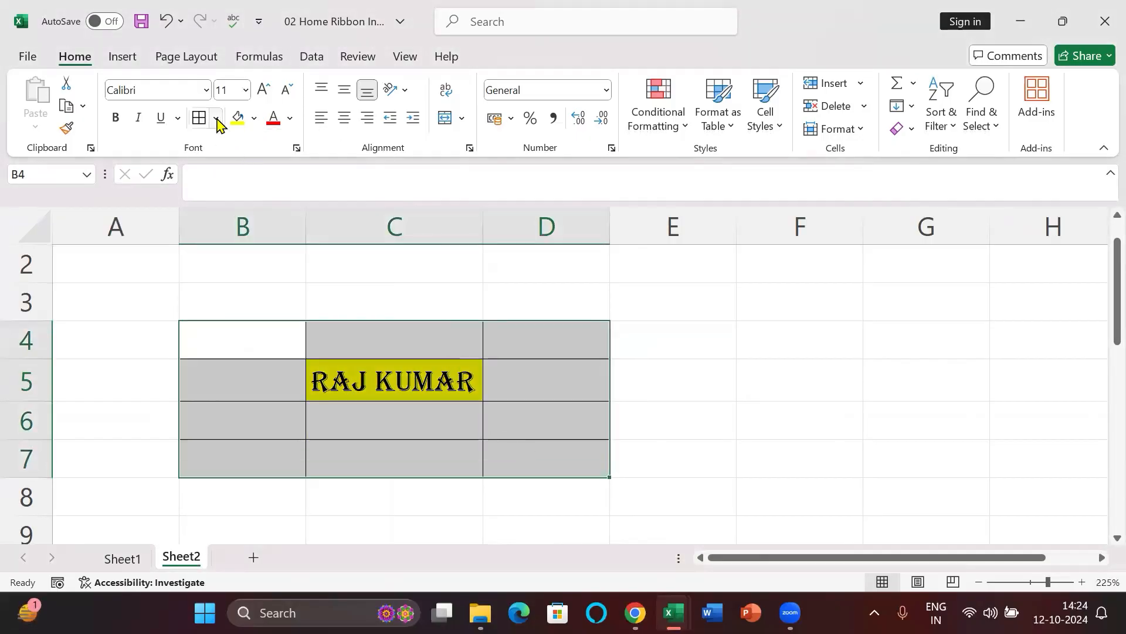
left_click(216, 118)
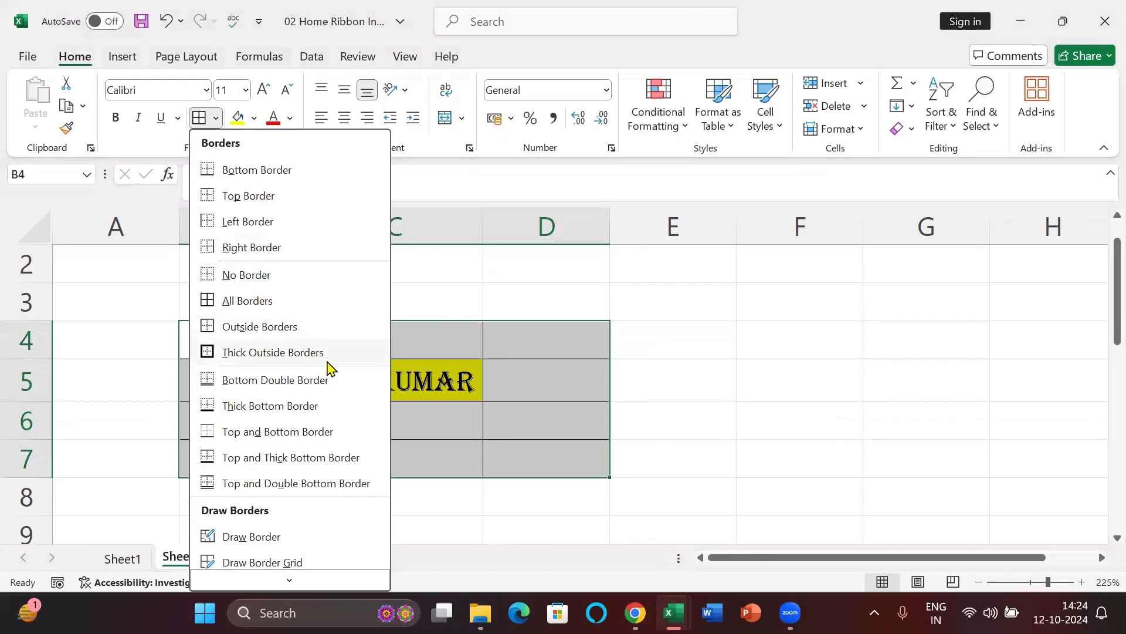
left_click(333, 359)
left_click(388, 301)
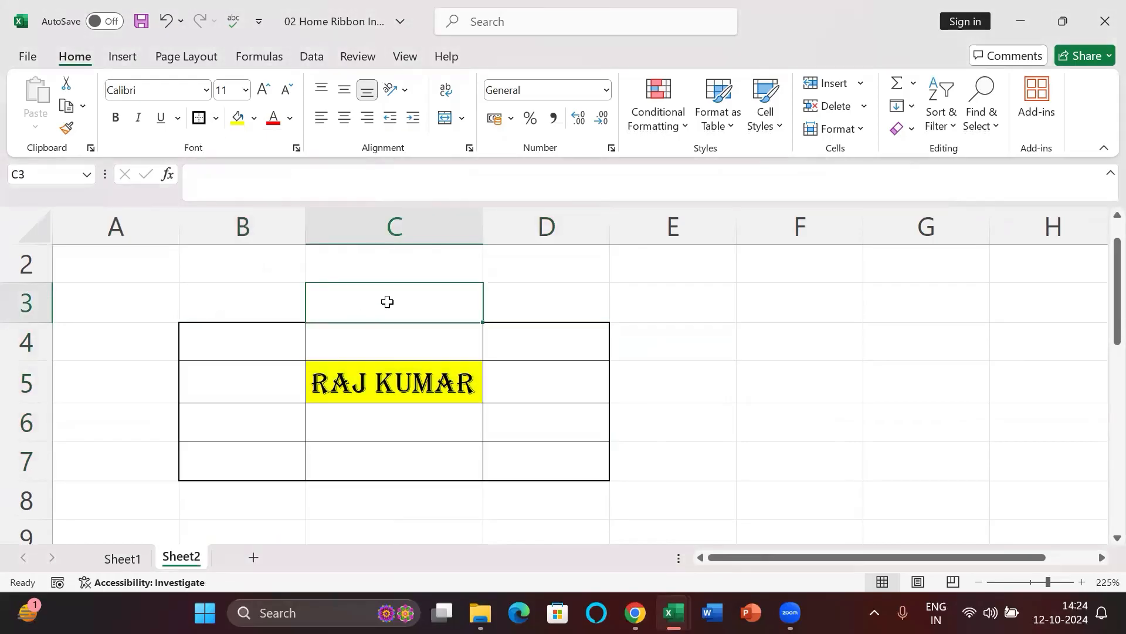
- Set the font size of the name in cell C5 to 16
left_click(393, 383)
left_click(246, 91)
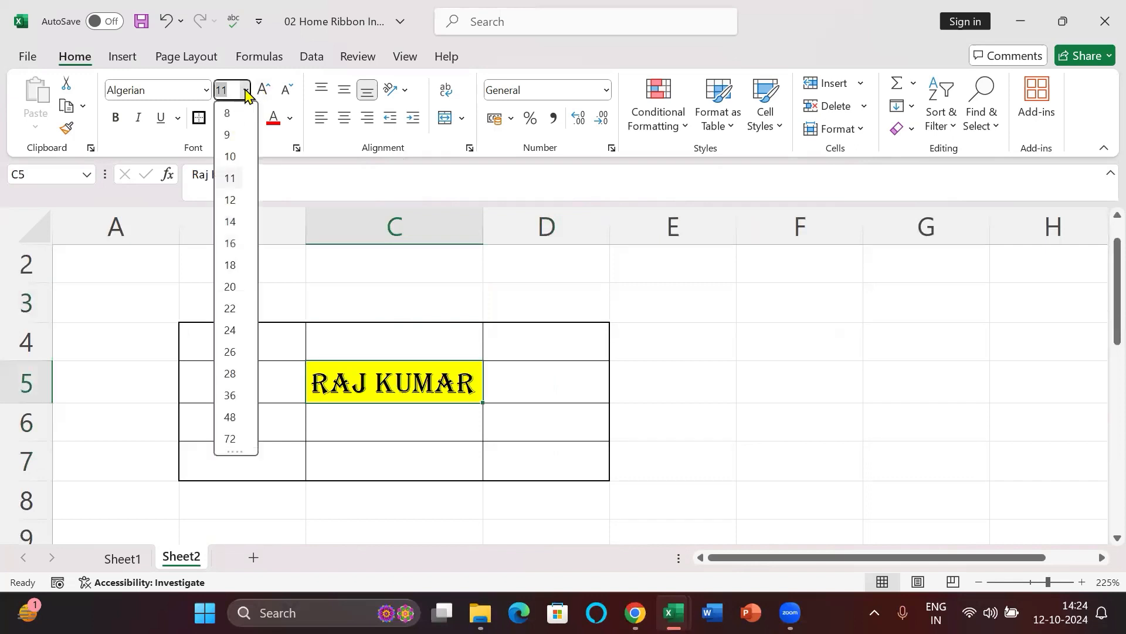
left_click(230, 243)
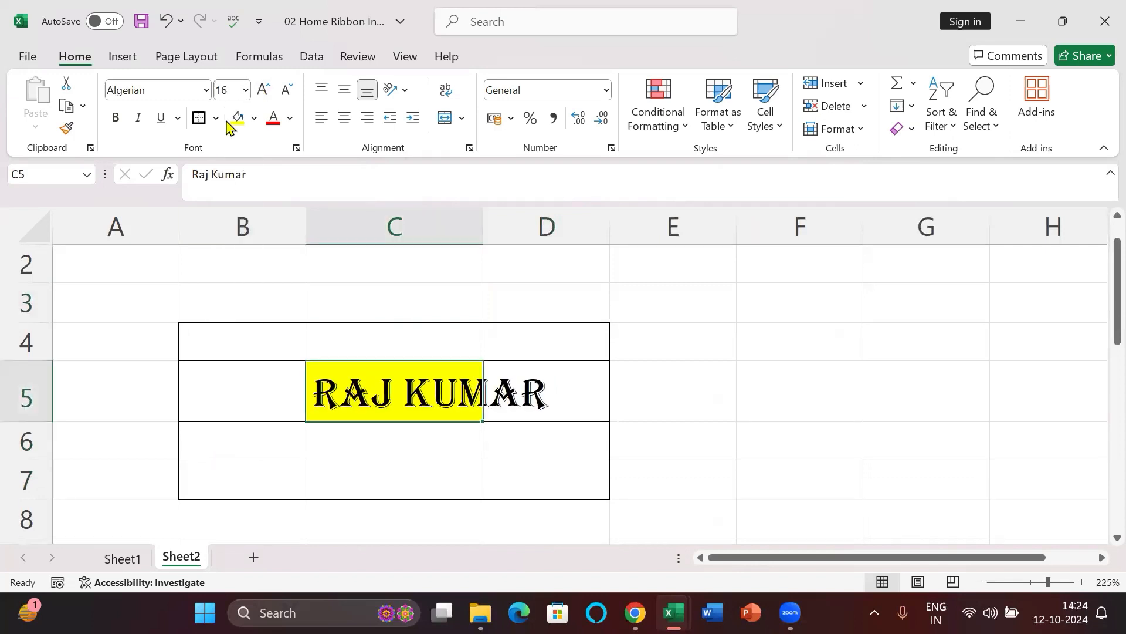
- Set the font size of the name in cell C5 to 10
left_click(237, 83)
type("10")
key("Return")
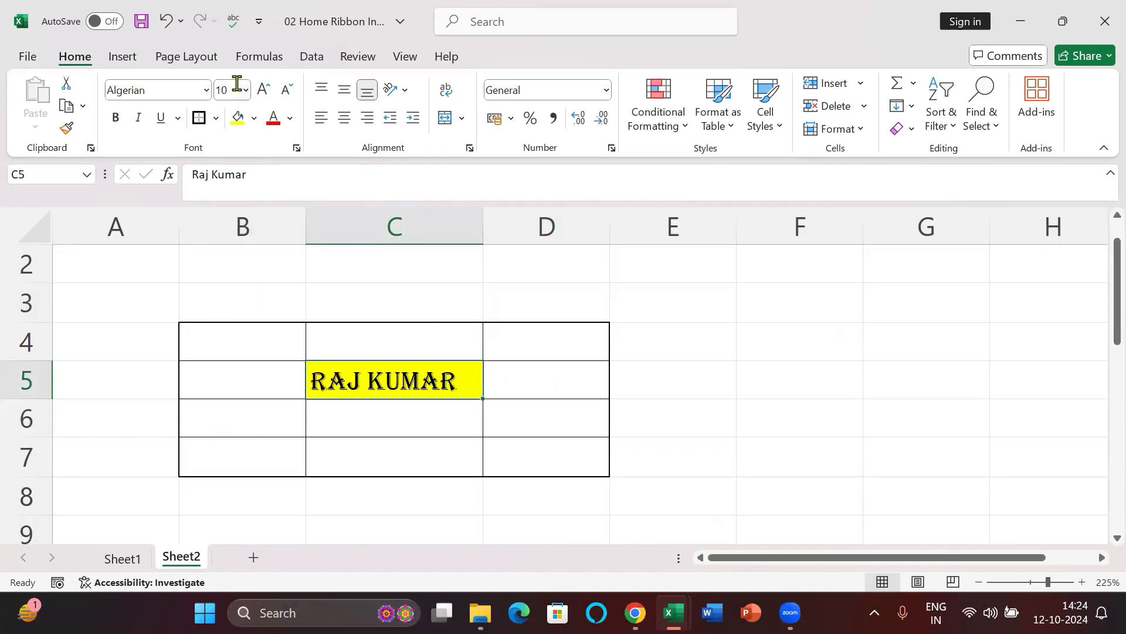
- Increase the font size of the name in cell C5 by five increments with Increase Font Size
left_click(262, 90)
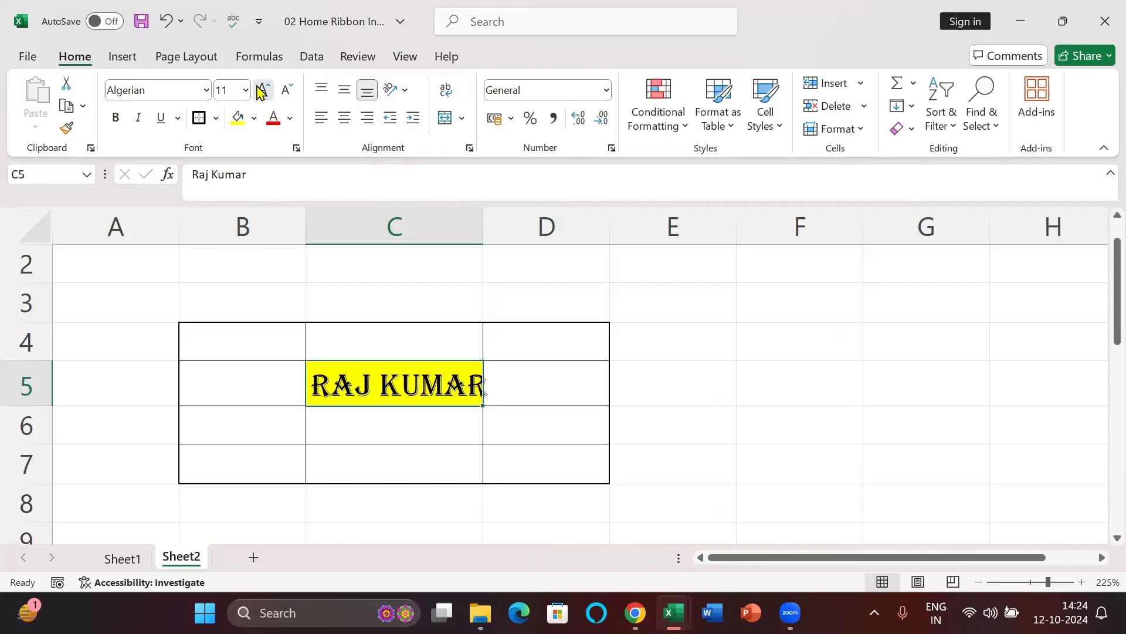
left_click(262, 90)
left_click(262, 90)
left_click(263, 89)
left_click(262, 90)
- Reduce the font size of the name in cell C5 to 9 with Decrease Font Size
left_click(285, 89)
left_click(285, 90)
left_click(286, 89)
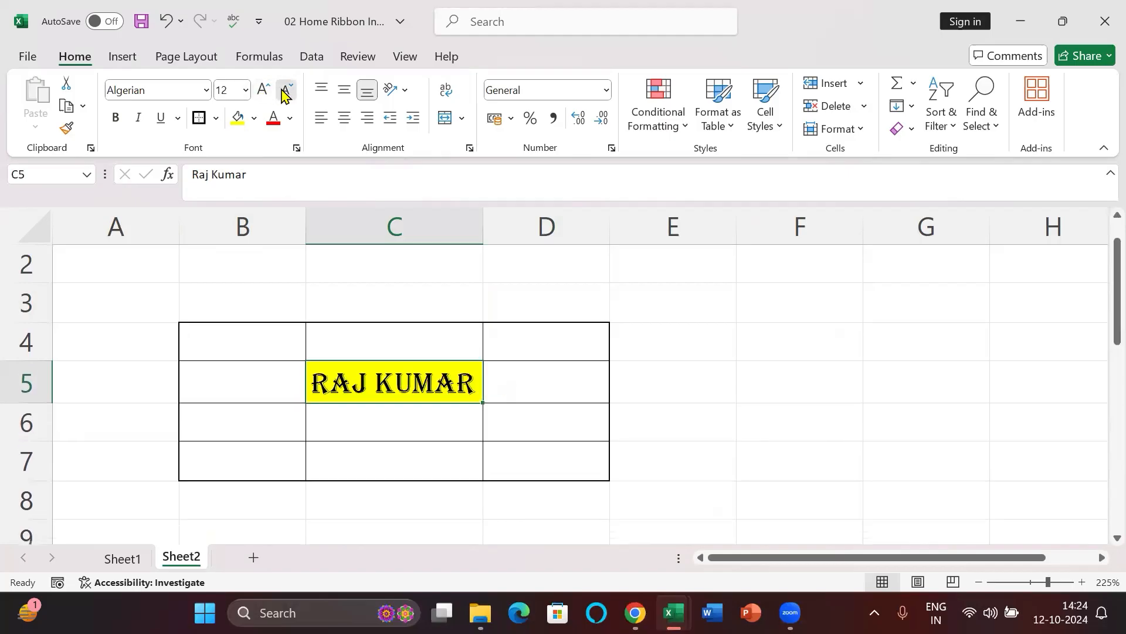
left_click(285, 90)
left_click(286, 90)
left_click(286, 89)
left_click(254, 120)
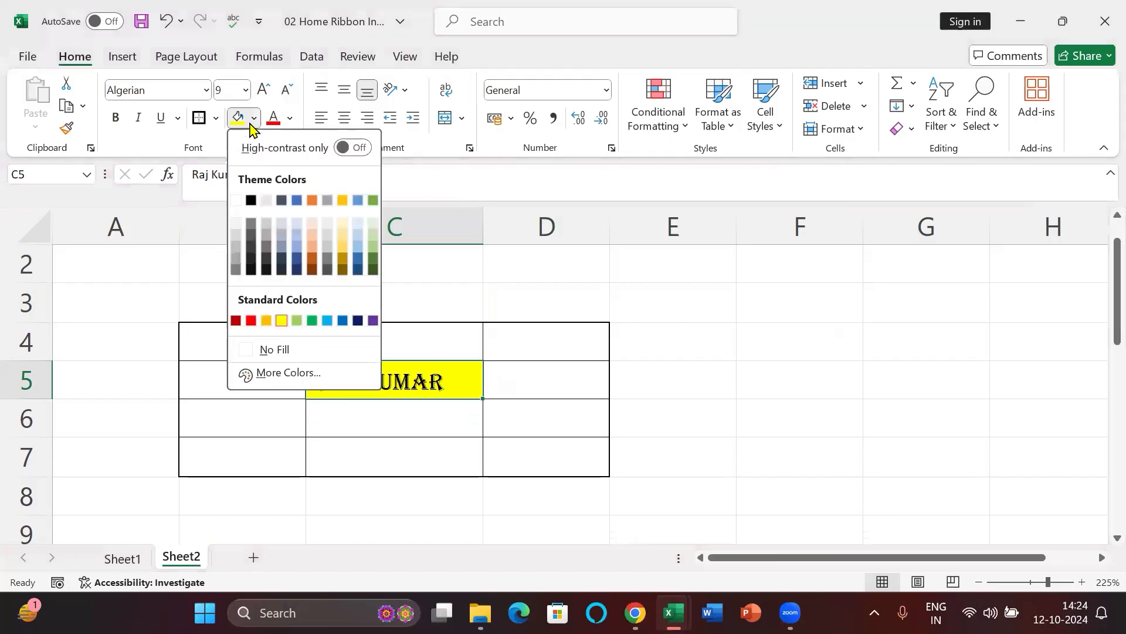
left_click(252, 126)
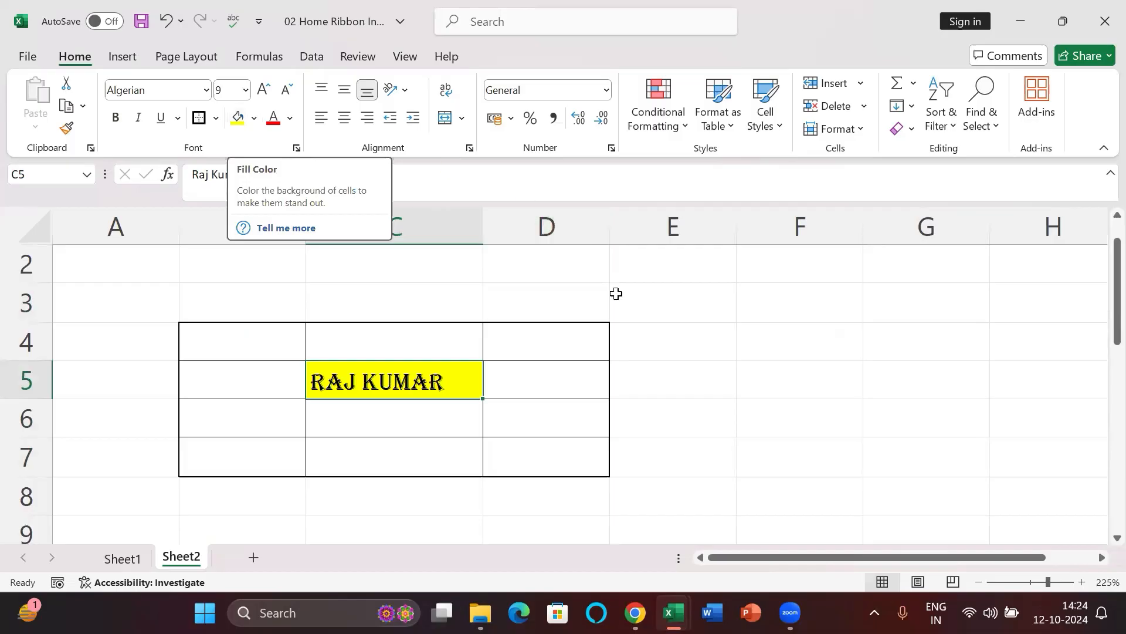
- Fill cell E4 with the standard Orange colour and enter a short first name in it
left_click(709, 341)
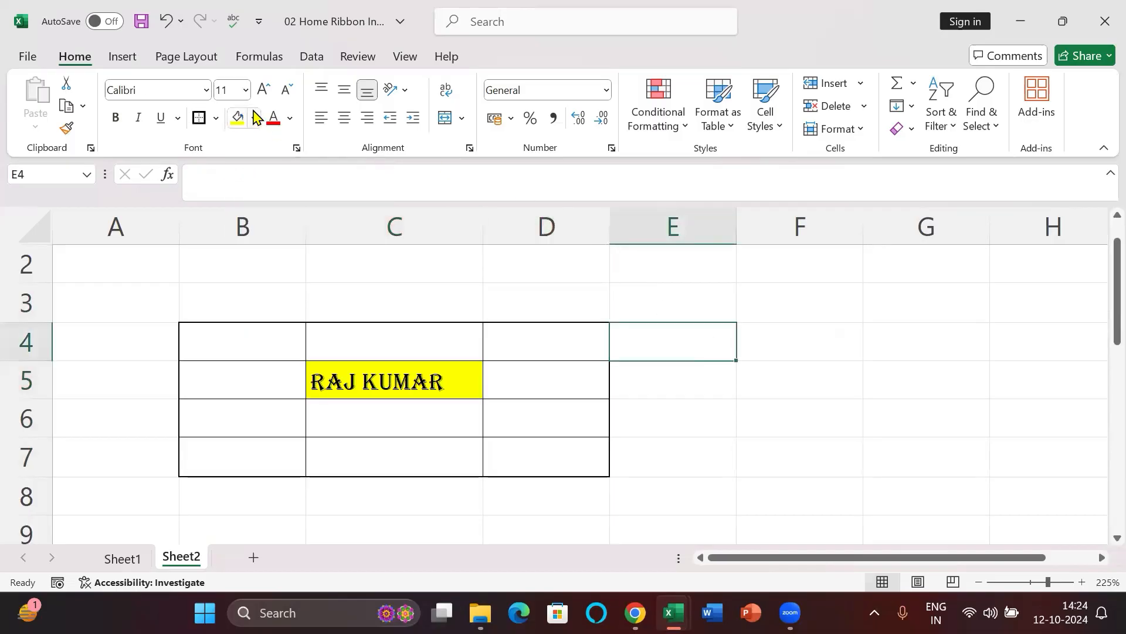
left_click(254, 118)
left_click(264, 322)
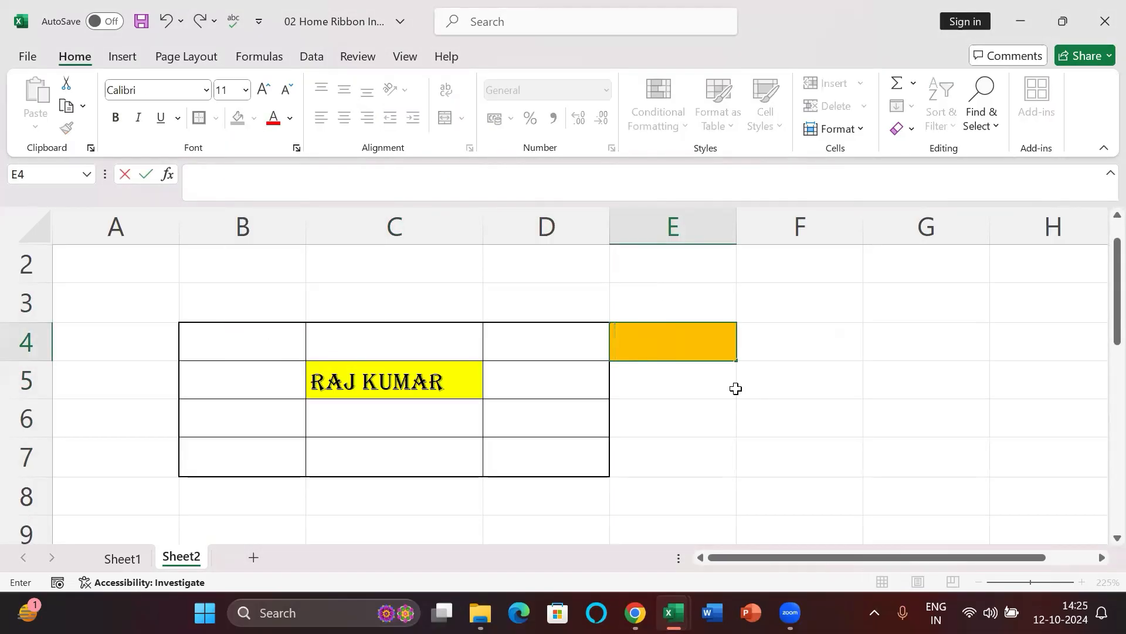
type("Ram")
key("Return")
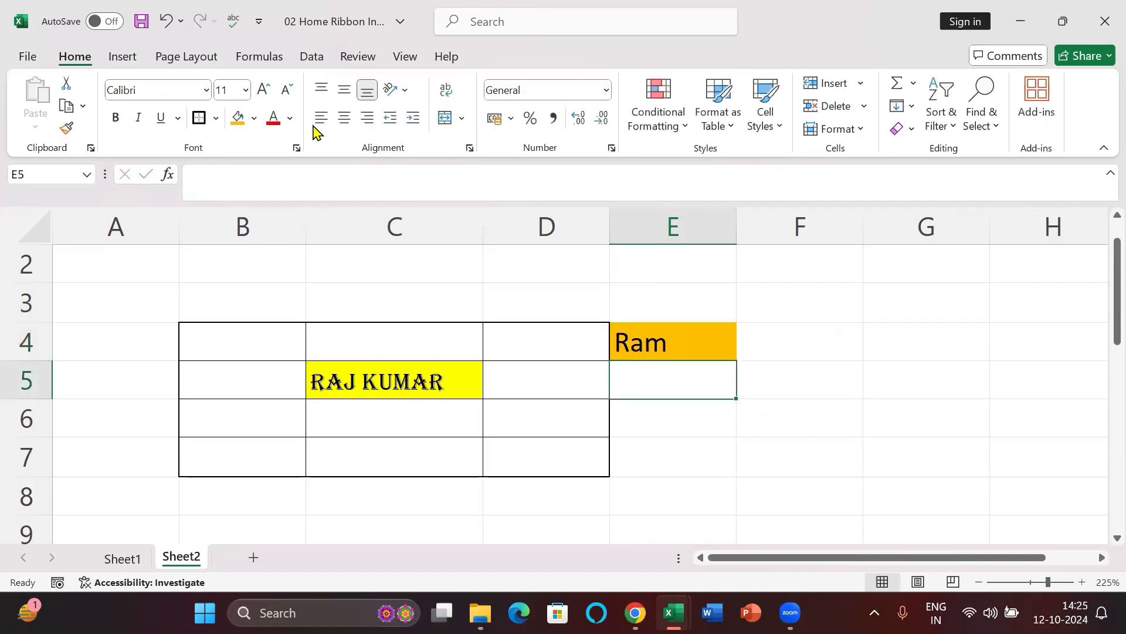
- Set the font color of the name in cell E4 to the standard Dark Red
left_click(687, 326)
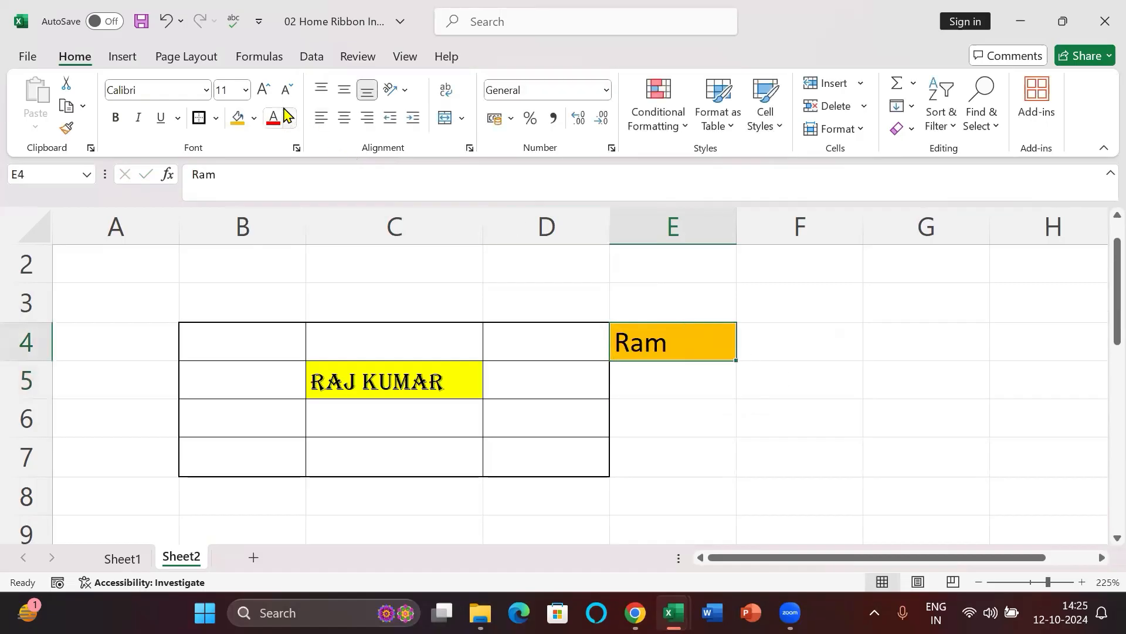
left_click(289, 118)
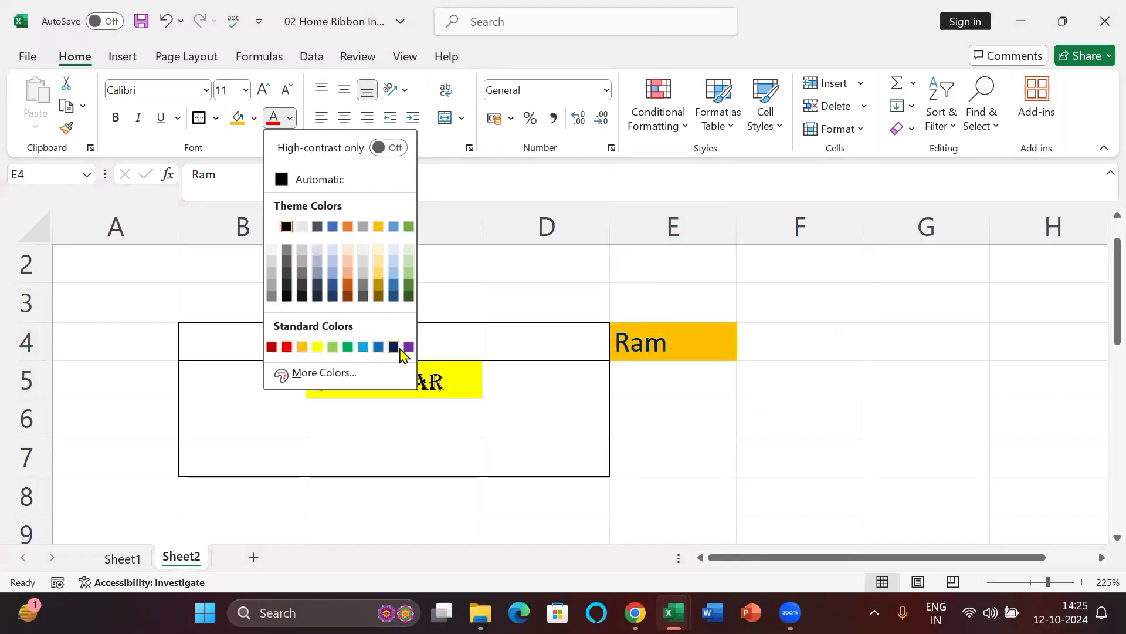
left_click(273, 347)
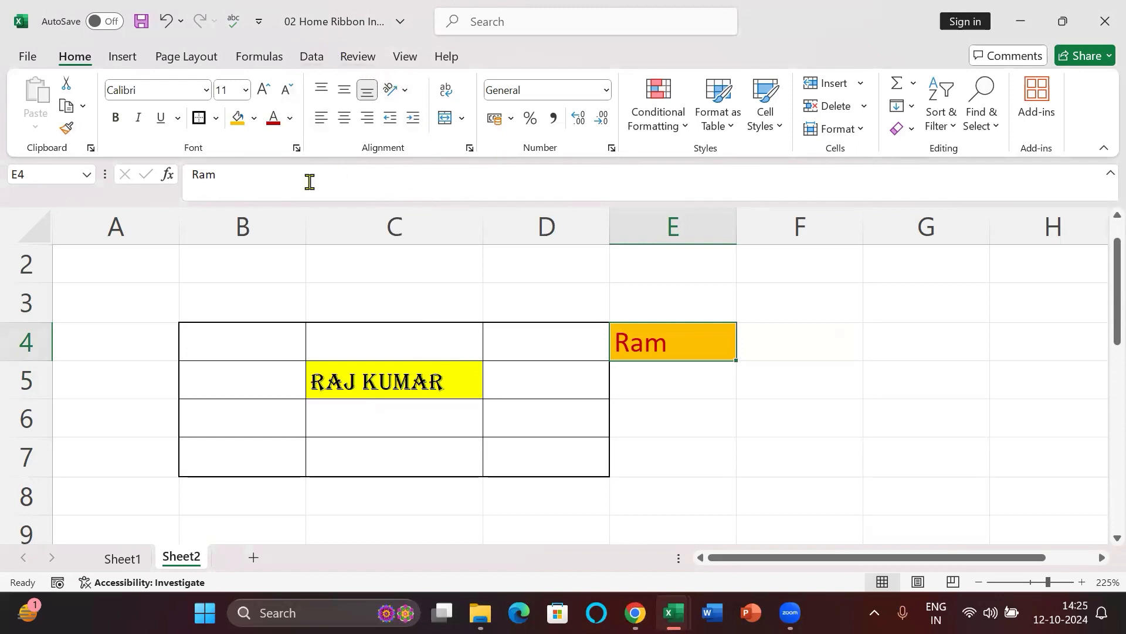
- Try Middle Align and Center on the name in cell C5, settling on Top Align and Align Right
left_click(374, 382)
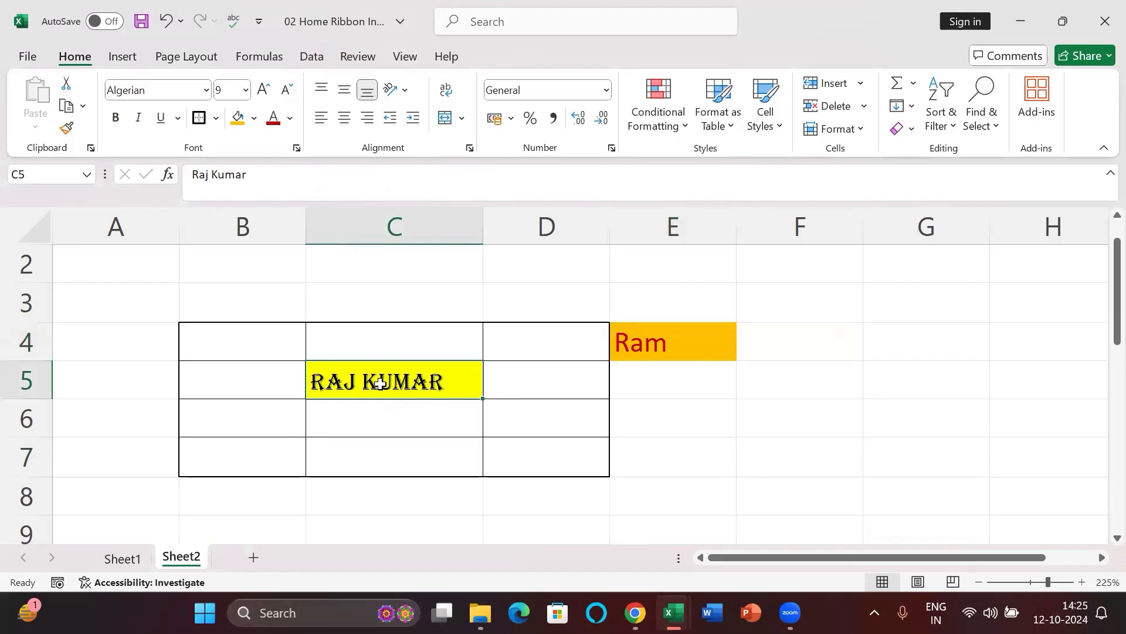
left_click(340, 97)
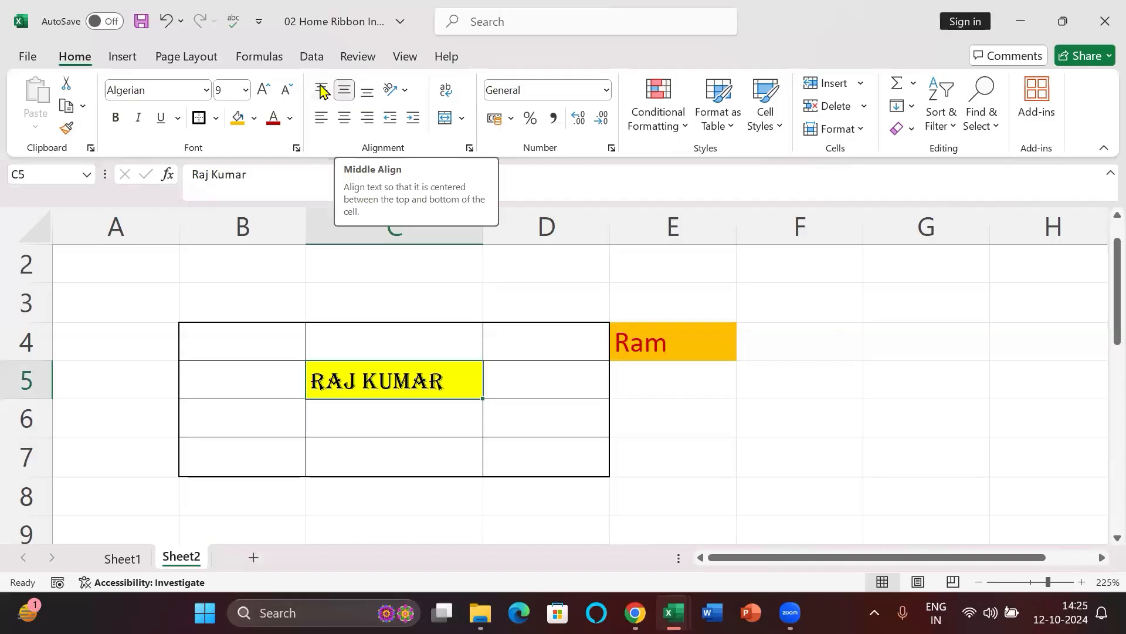
left_click(322, 89)
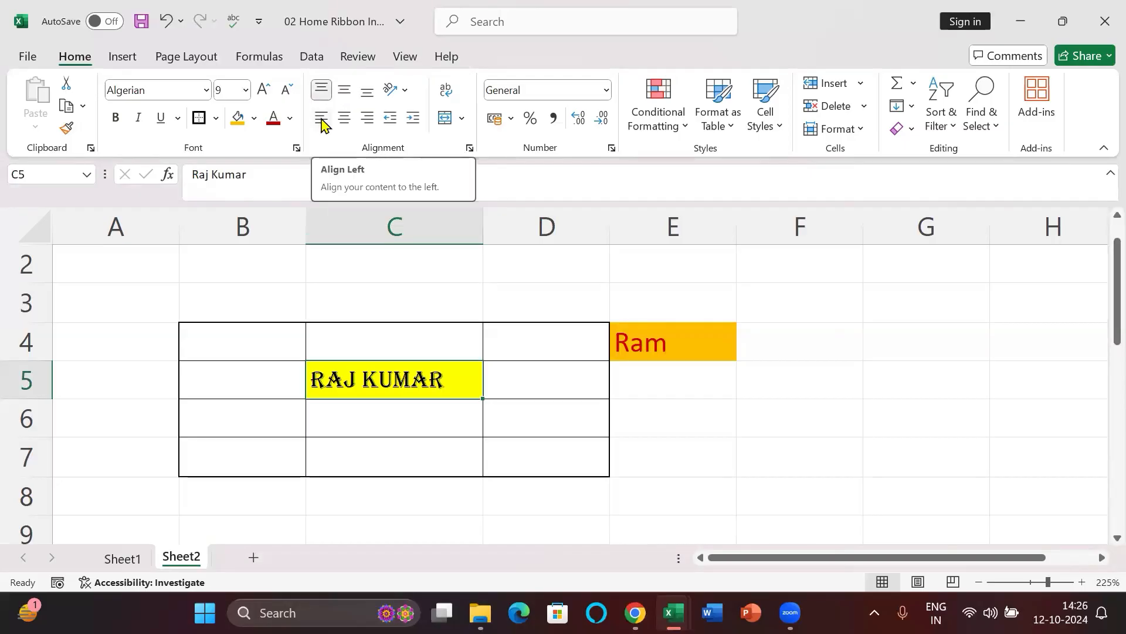
left_click(346, 120)
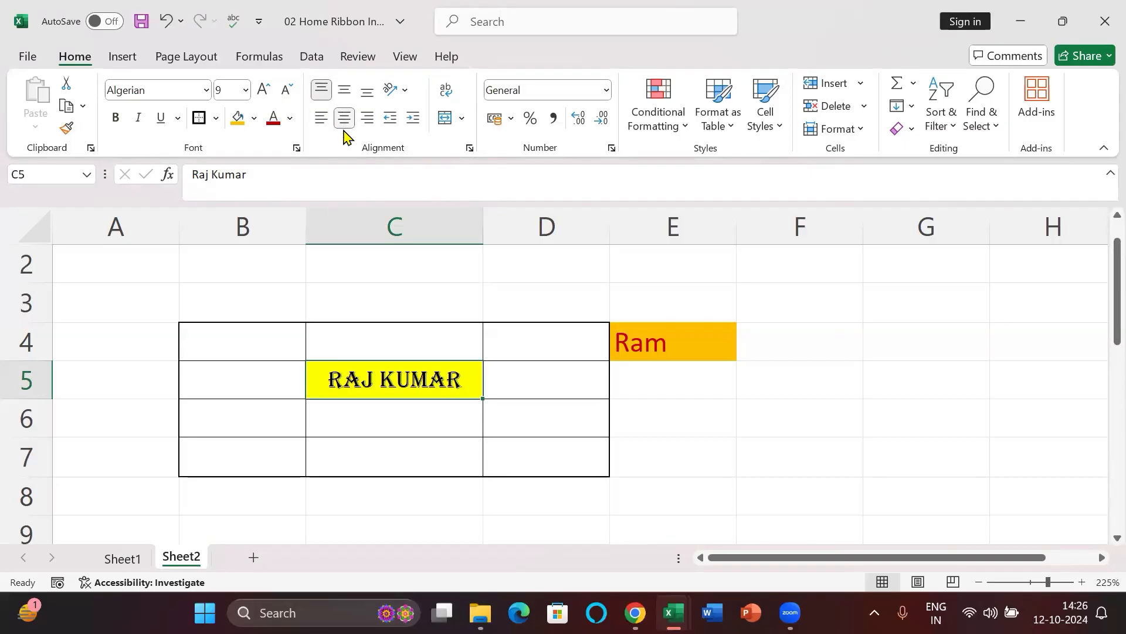
left_click(367, 118)
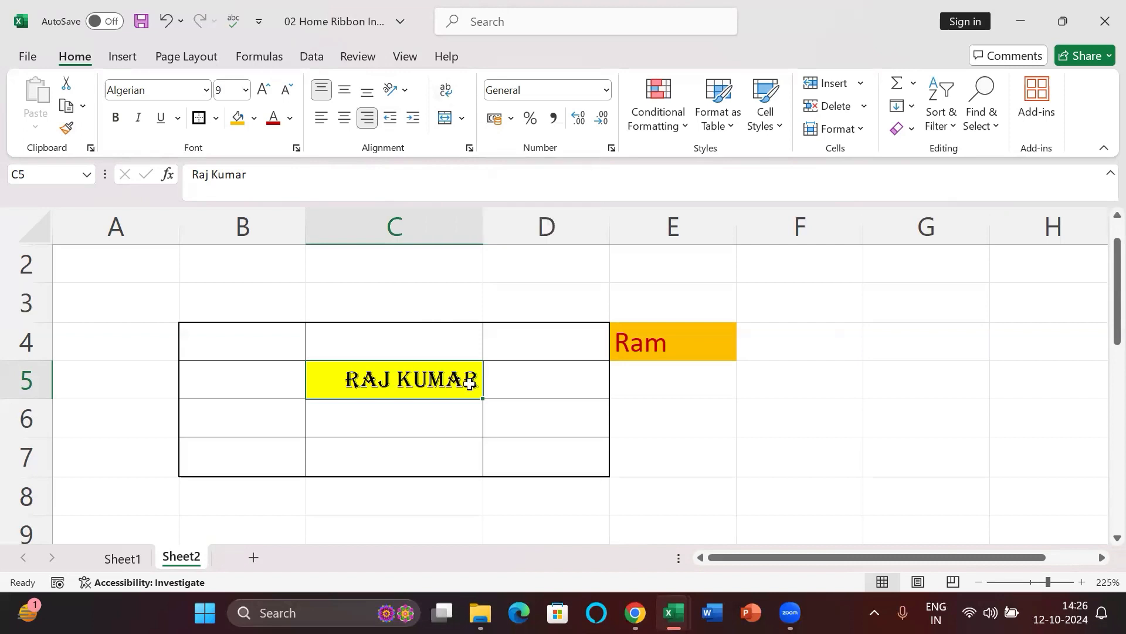
- Enter the long text "safbksbfkjbsfjkbdsafjkbadslfjblsf" in cell C8 below the bordered table
scroll(469, 383, "down", 1)
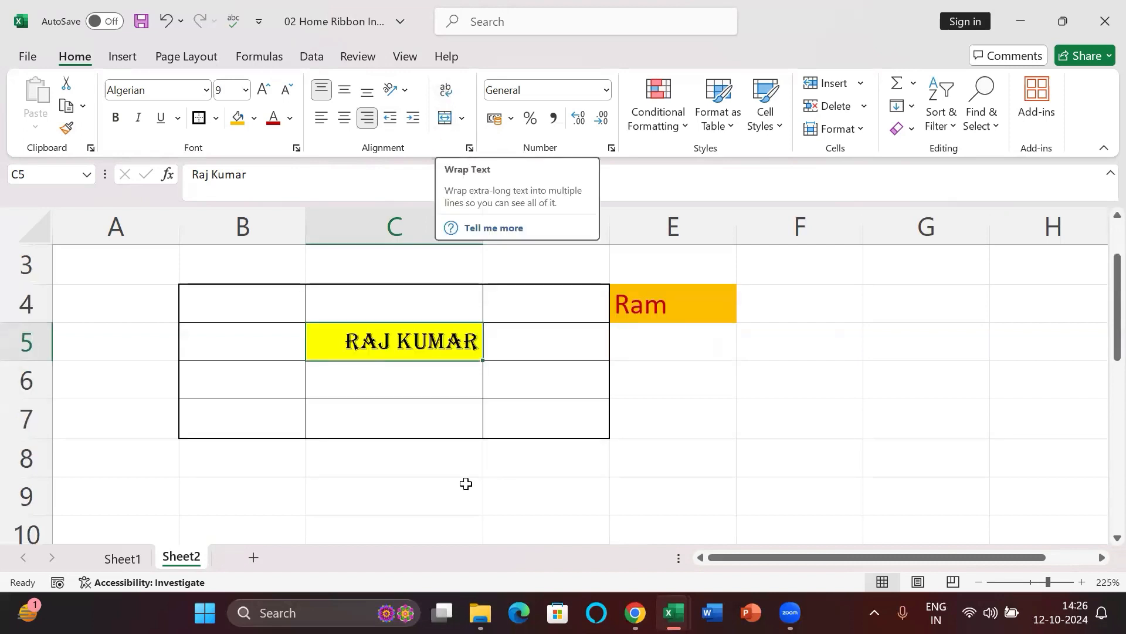
left_click(436, 470)
type("safbksbfkjbsfjkbdsafjkbadslfjblsf")
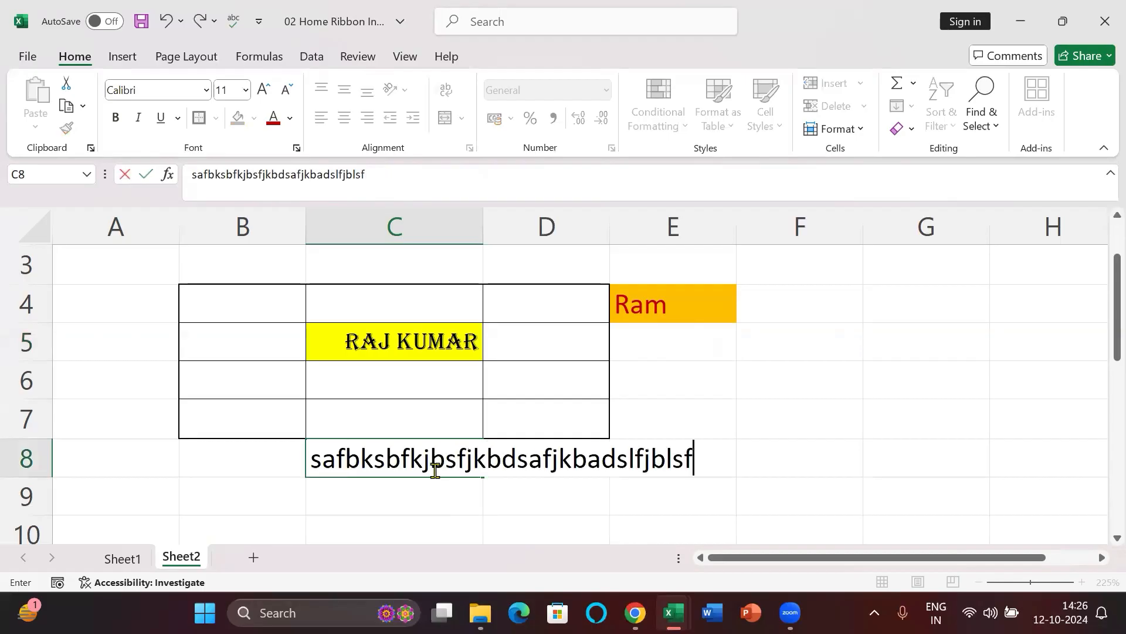
key("Return")
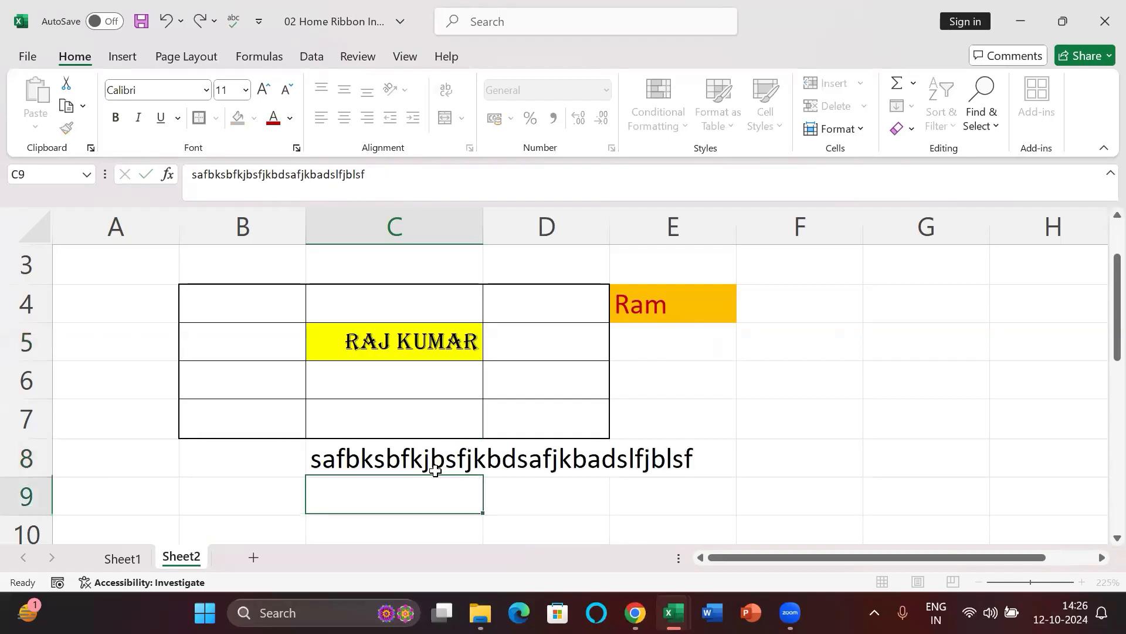
- Step across the cells of row 8 to check which one holds the long text, ending on C8
key("Up")
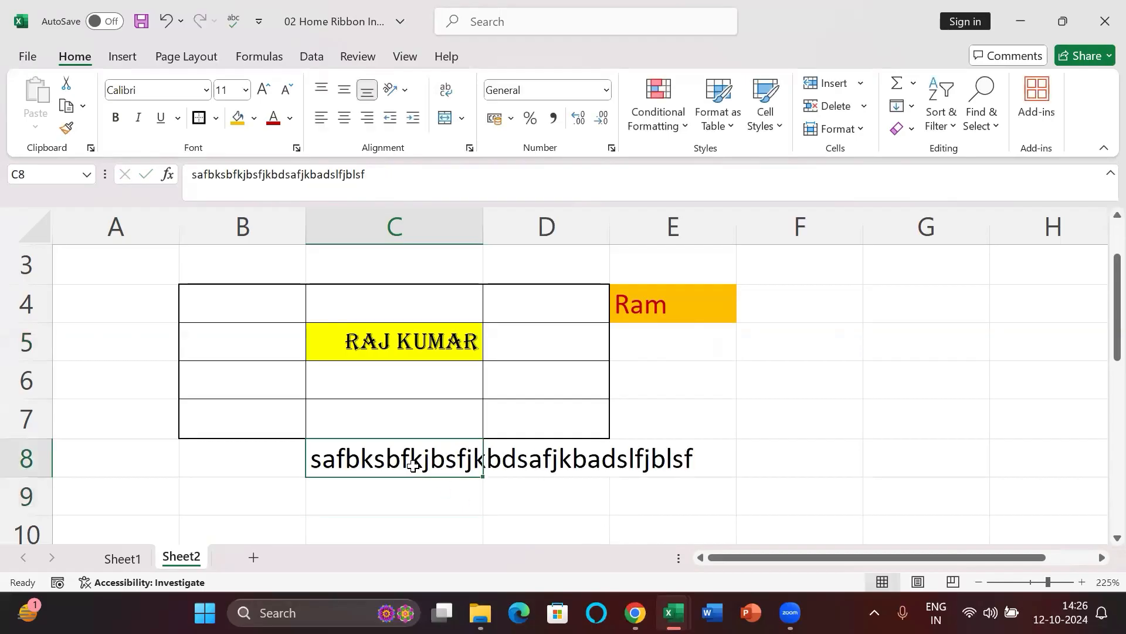
key("Right")
key("Right")
key("Left")
key("Left")
key("Right")
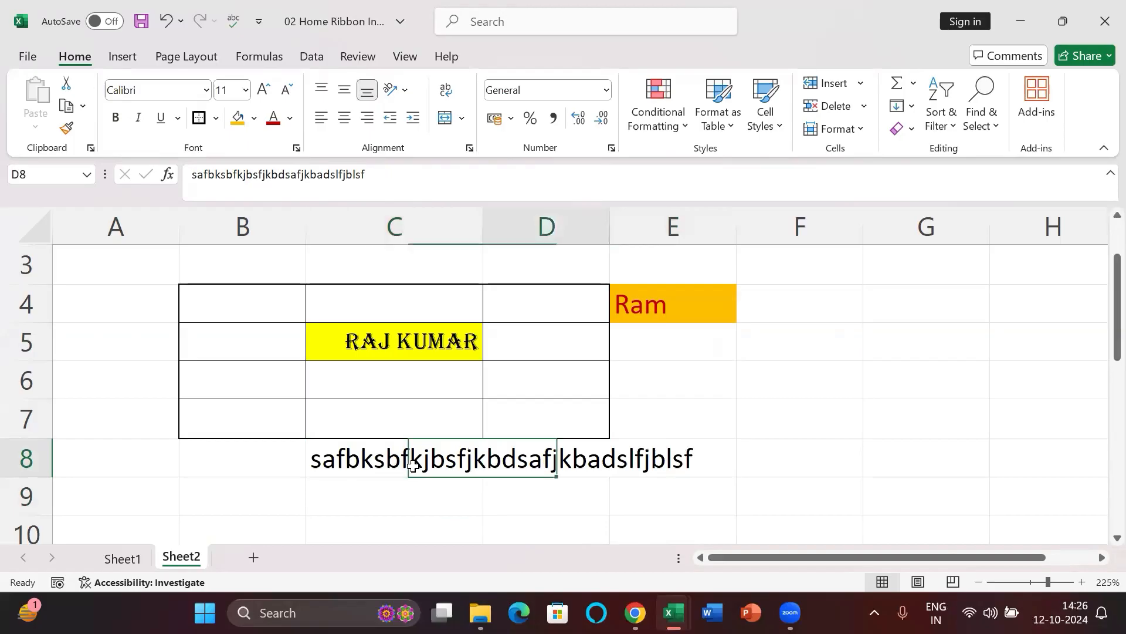
key("Right")
left_click(432, 454)
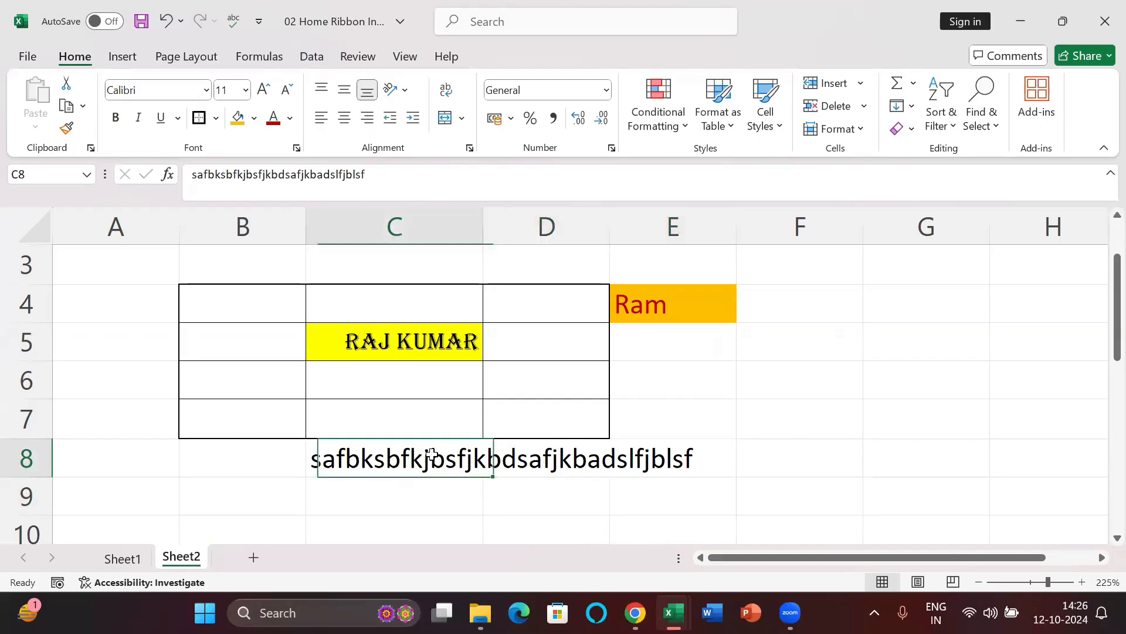
- Apply Wrap Text to cell C8, toggling it off and on again, and delete the cell's text
left_click(438, 94)
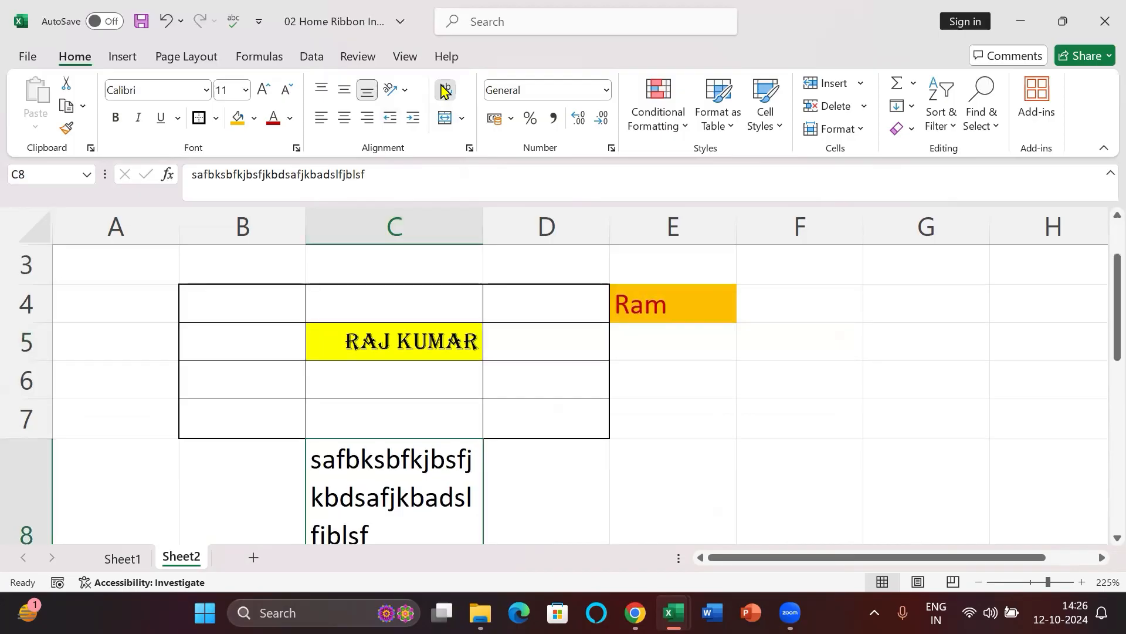
left_click(444, 91)
left_click(444, 93)
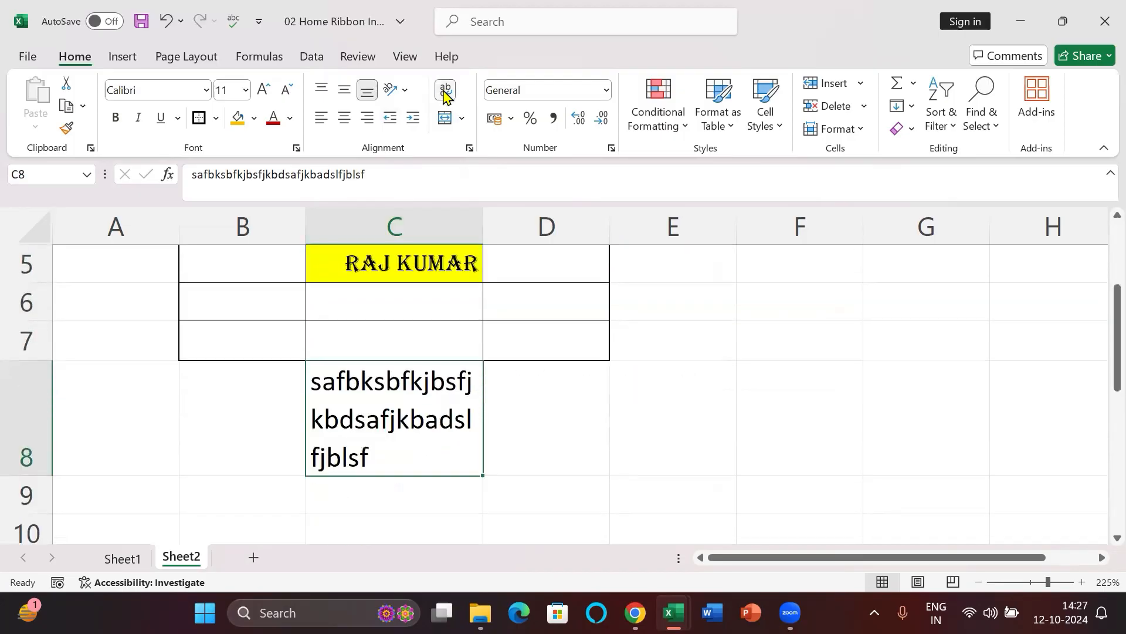
key("Delete")
- Merge and center the bordered range B4:D7 into a single cell
scroll(206, 336, "up", 1)
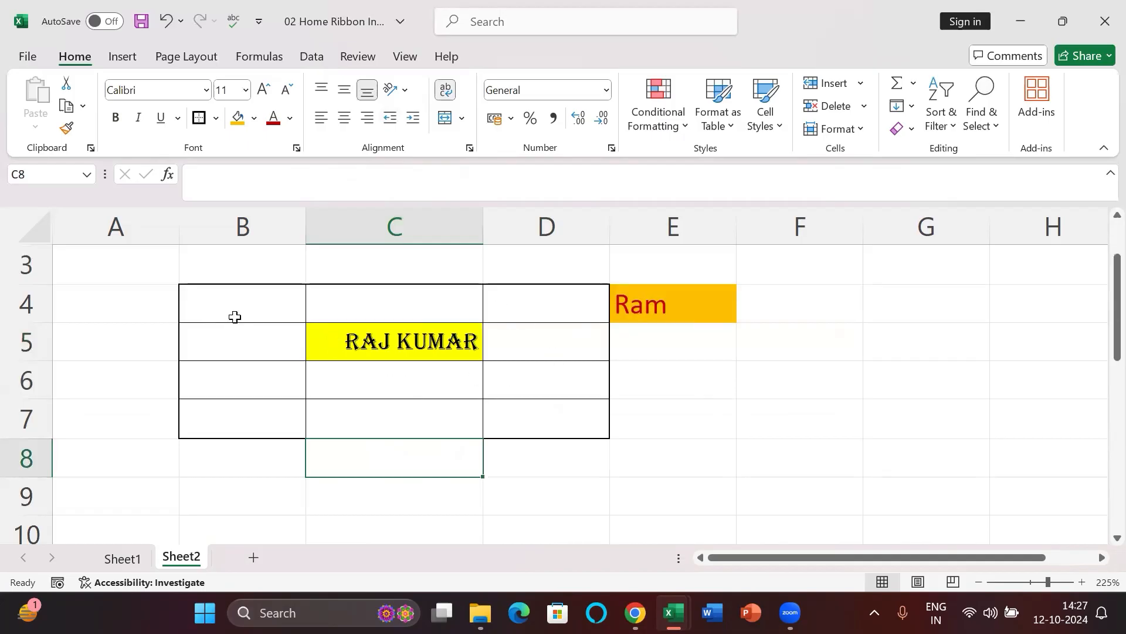
left_click_drag(219, 301, 529, 410)
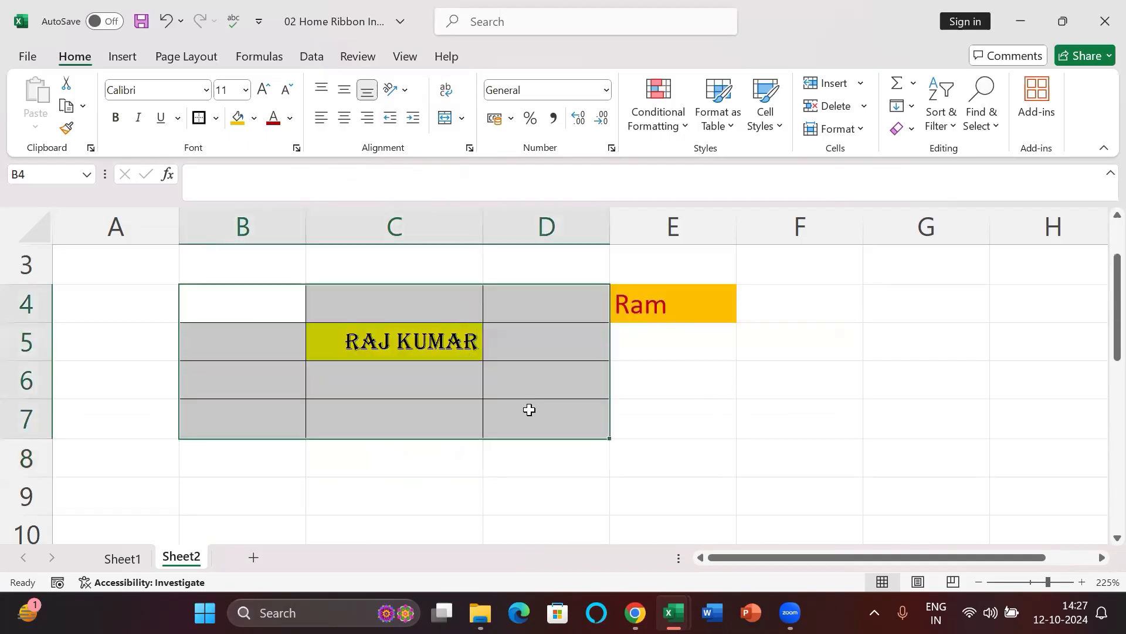
left_click(445, 121)
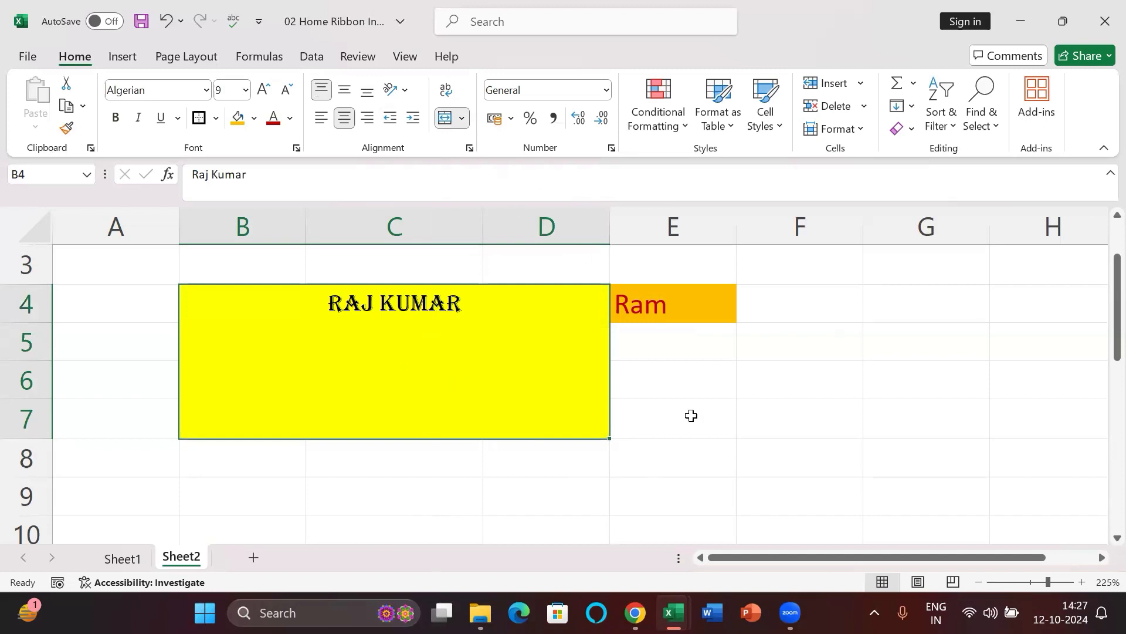
- Middle-align the name in the merged cell B4:D7, try left and right alignment, and center it horizontally
left_click(747, 420)
left_click(518, 372)
left_click(344, 90)
left_click(320, 119)
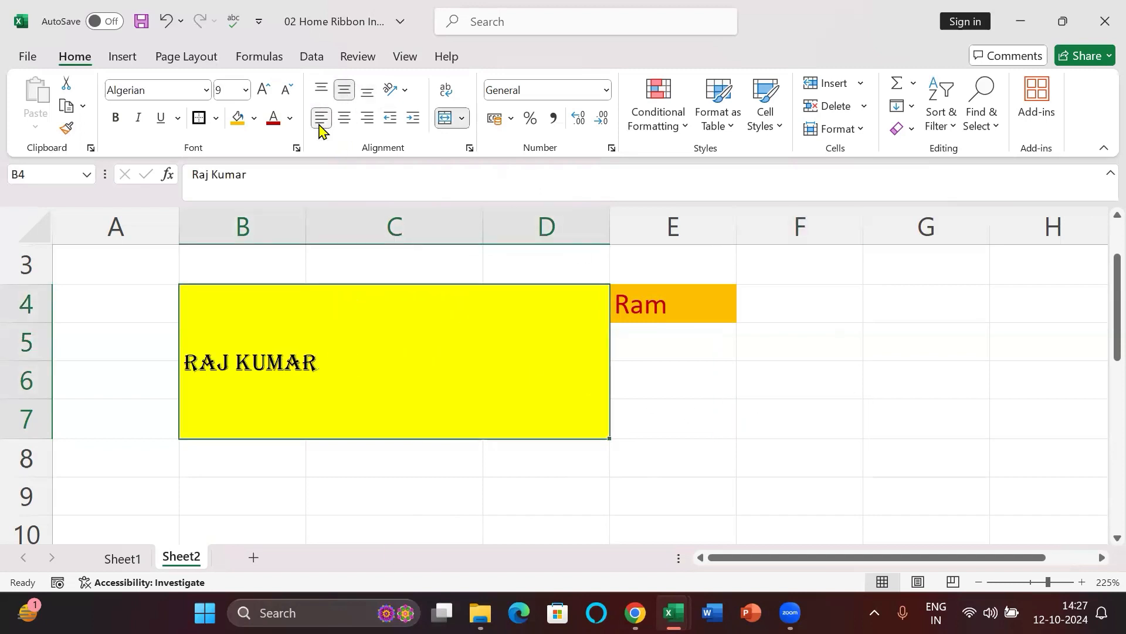
left_click(368, 118)
left_click(342, 121)
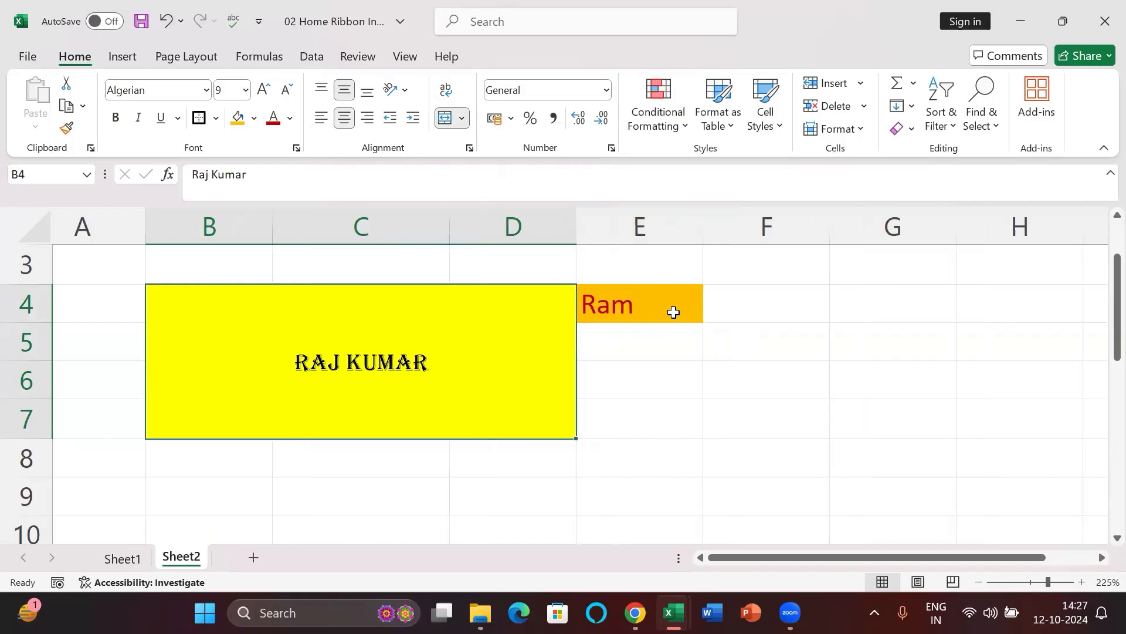
- Enter the number 100 in cell C10
scroll(671, 310, "right", 3)
scroll(677, 352, "left", 3)
scroll(685, 385, "down", 2)
scroll(685, 385, "down", 2)
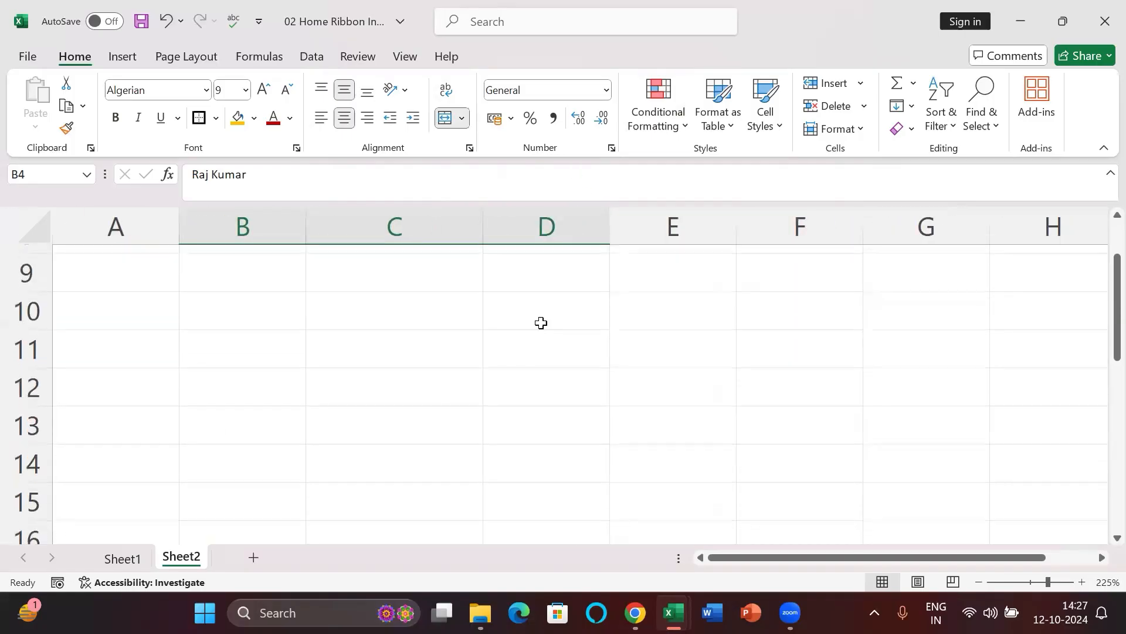
left_click(397, 297)
type("100")
left_click(540, 344)
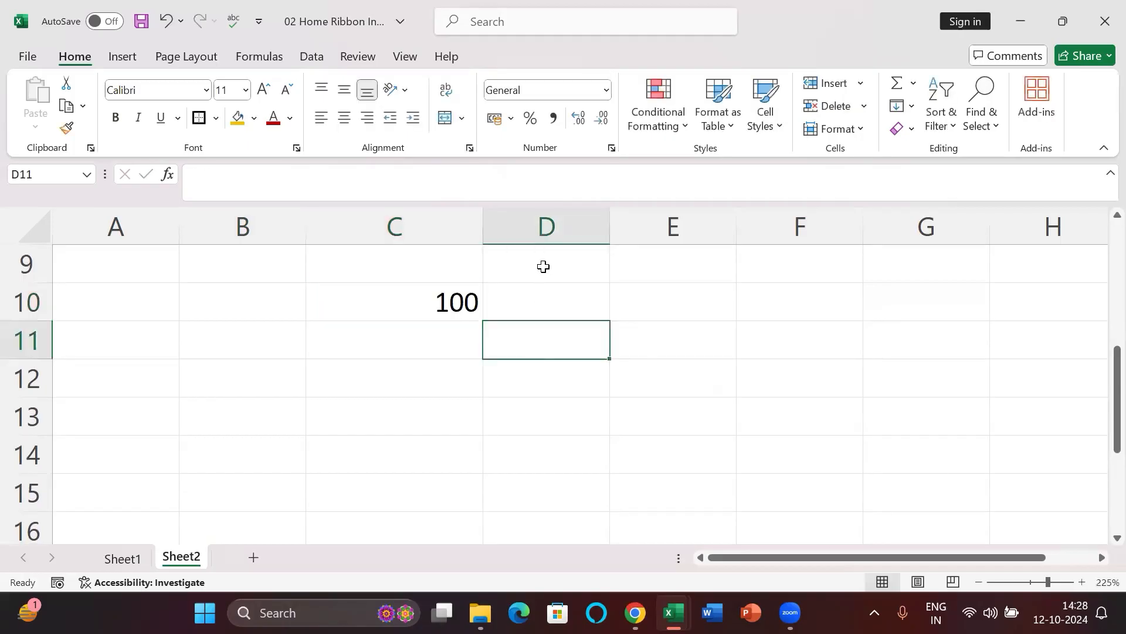
- Apply borders to cell C10 and center its value horizontally
left_click(448, 303)
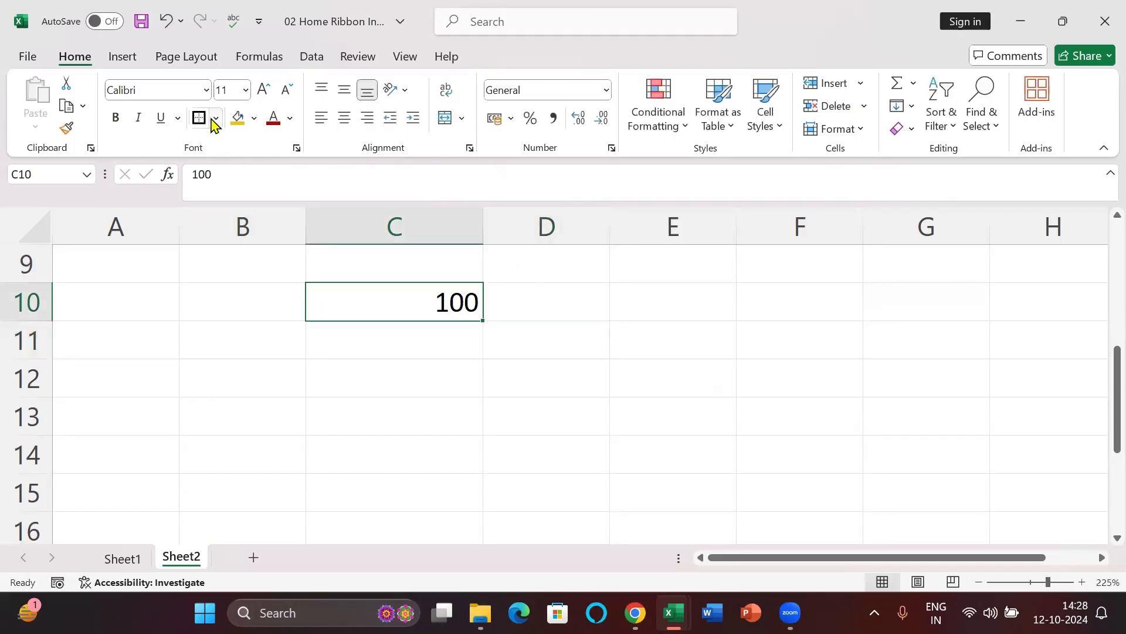
left_click(216, 119)
left_click(234, 303)
left_click(345, 120)
- Apply the Number format to cell C10 and view the other number formats on offer
left_click(606, 91)
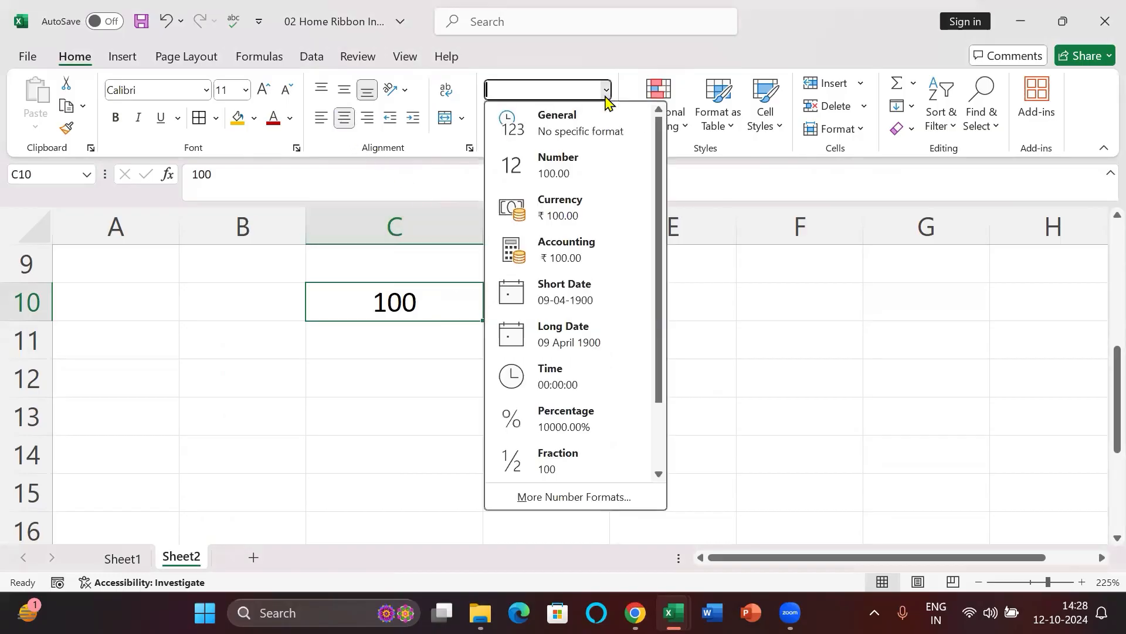
left_click(602, 183)
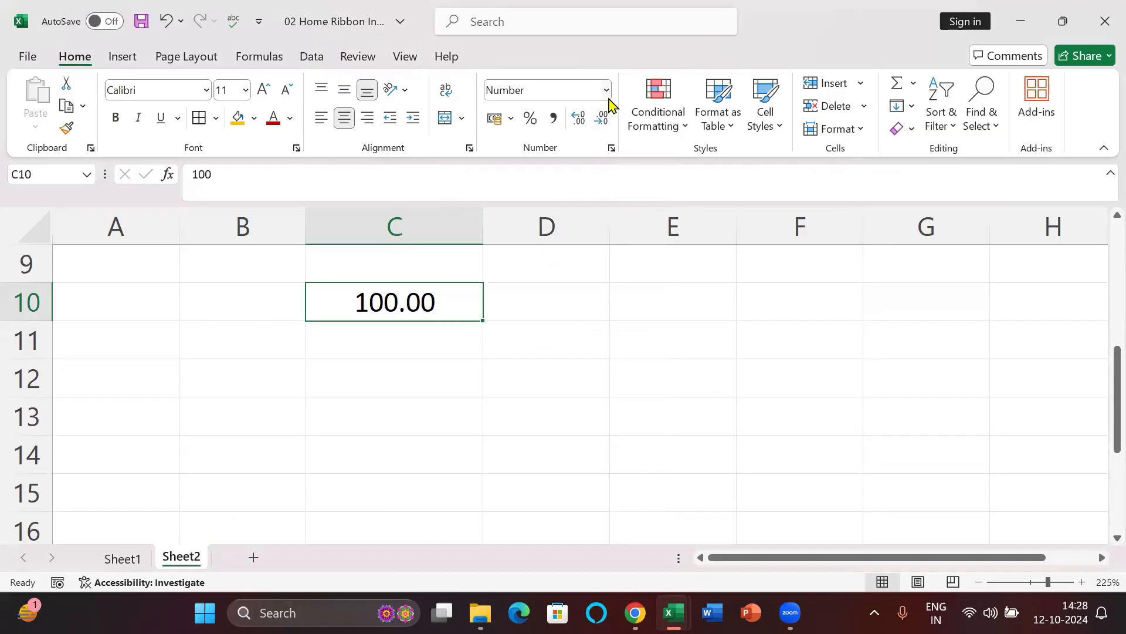
left_click(606, 91)
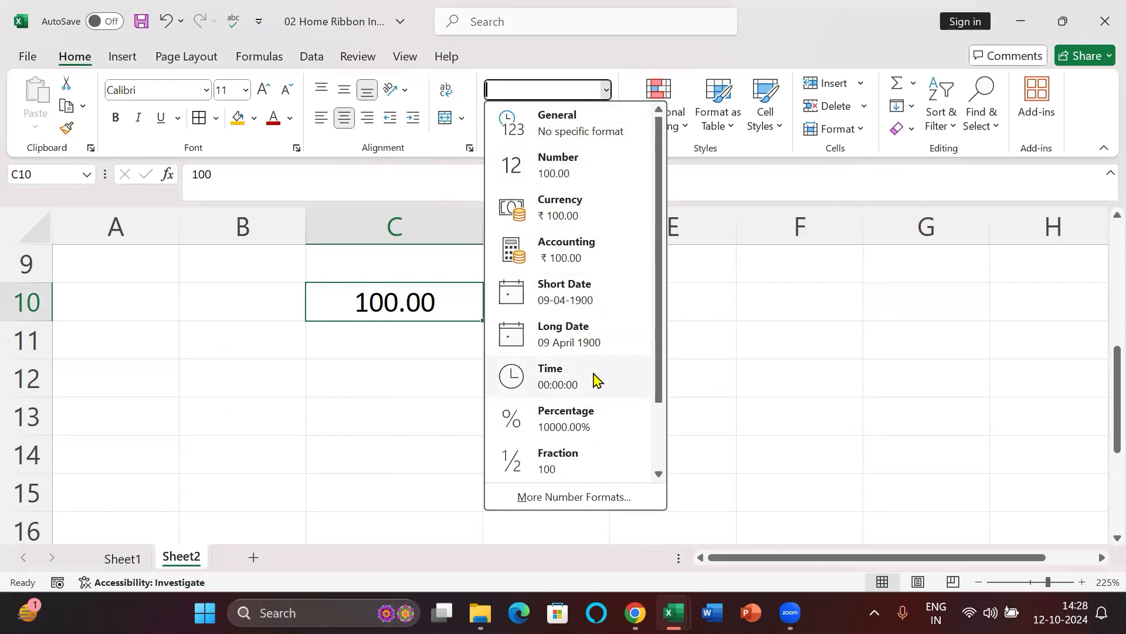
left_click(713, 200)
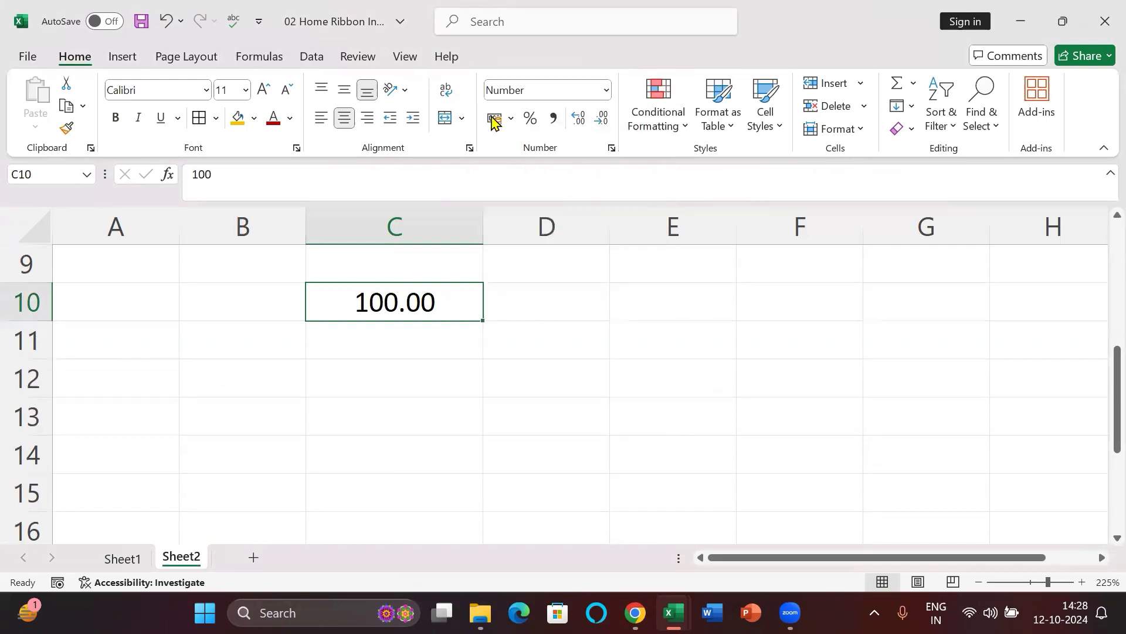
- Try the ₹ accounting format and Percent Style on cell C10, finishing with Comma Style
left_click(498, 118)
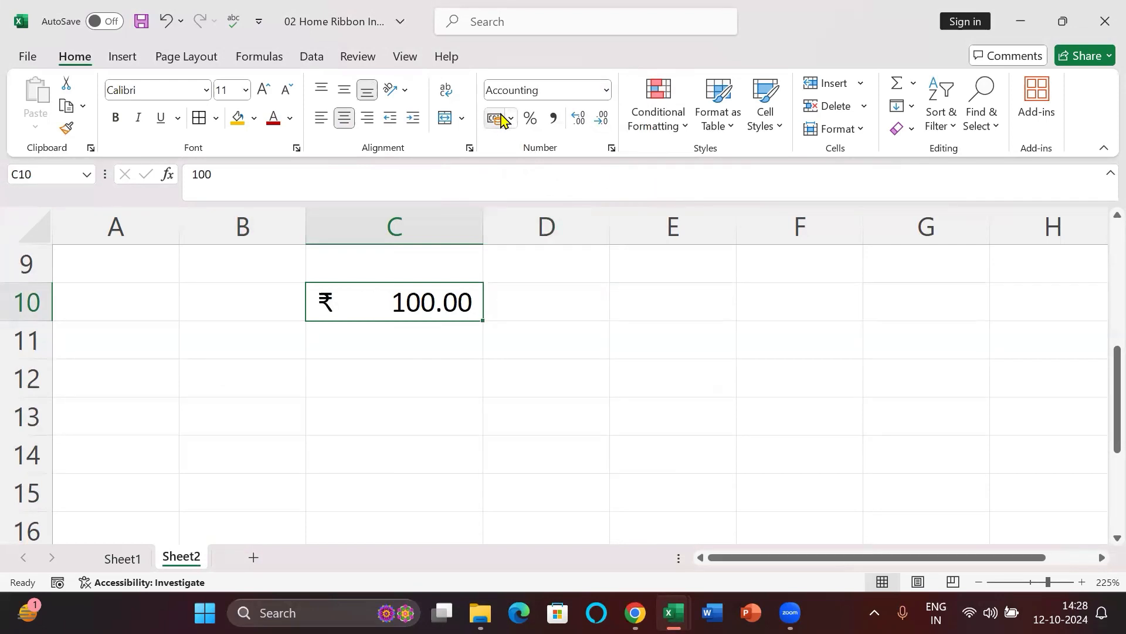
left_click(511, 119)
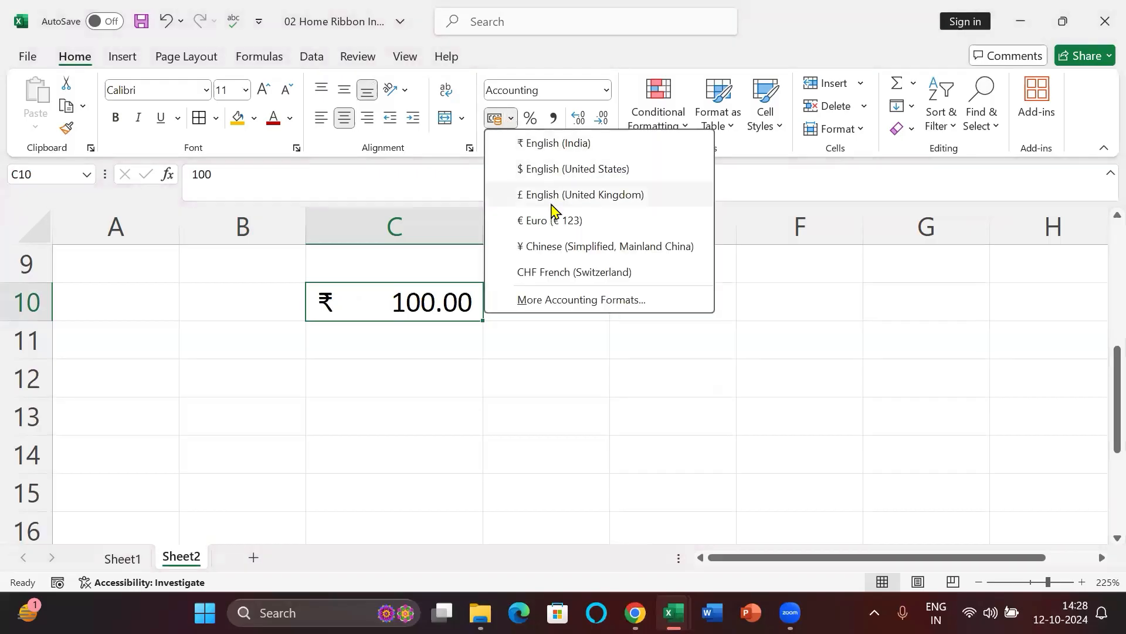
left_click(531, 118)
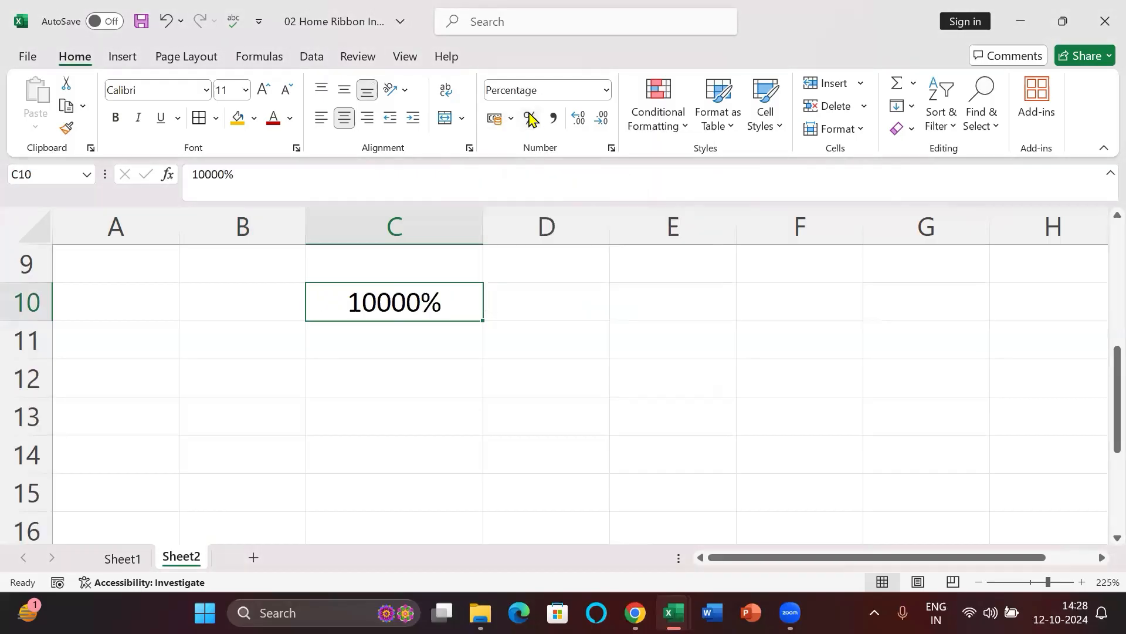
left_click(551, 120)
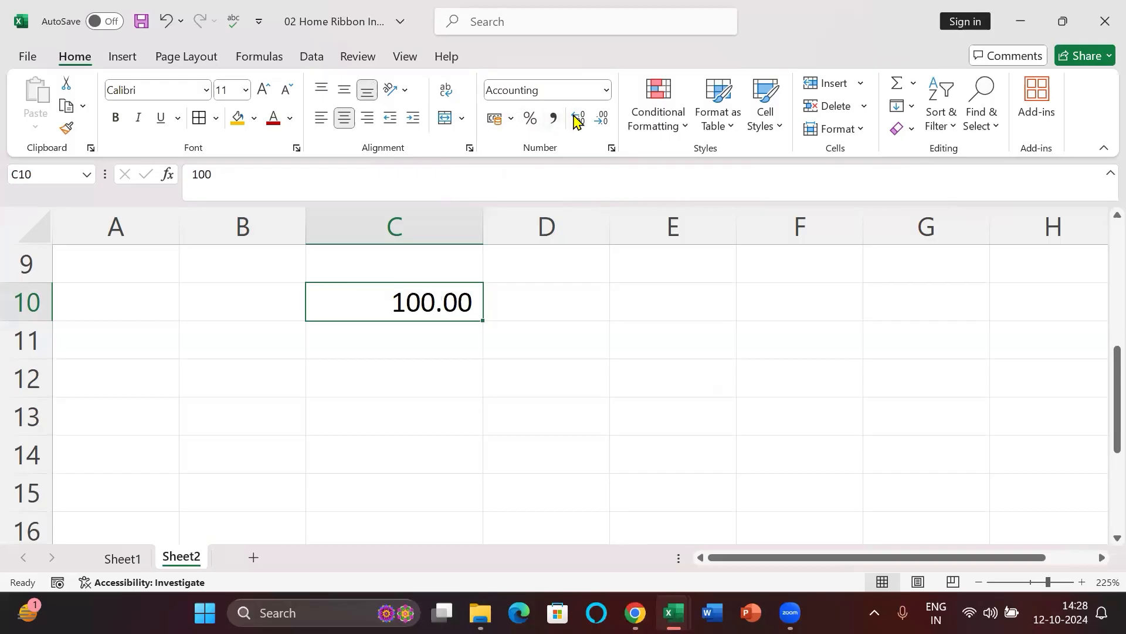
- Increase the decimals shown in cell C10 to four places, then reduce them to none
double_click(578, 120)
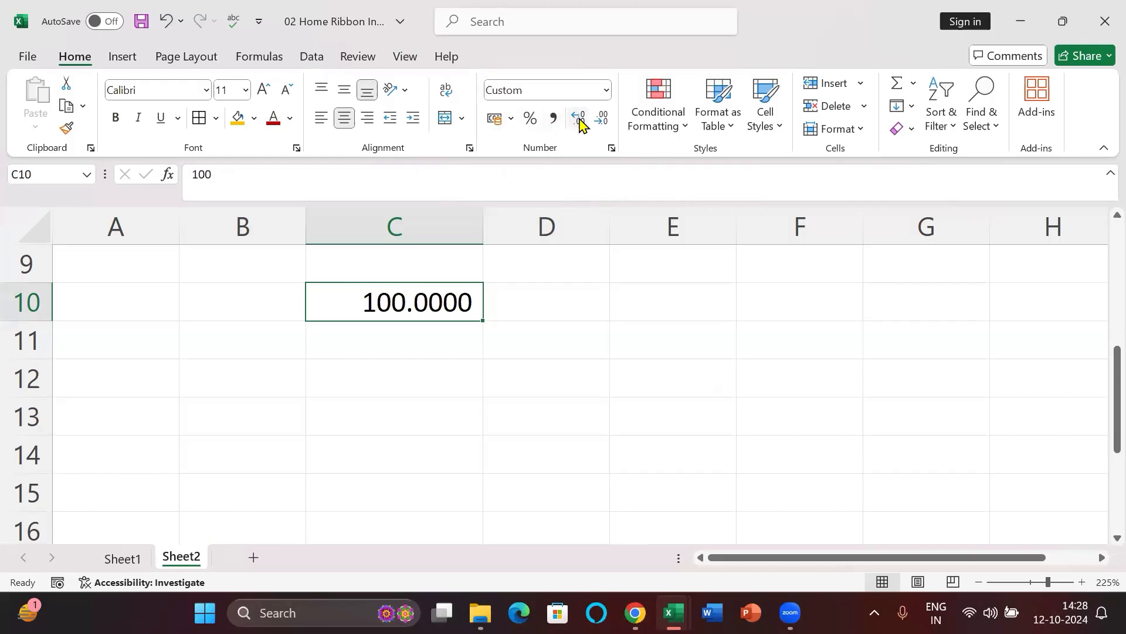
left_click(599, 120)
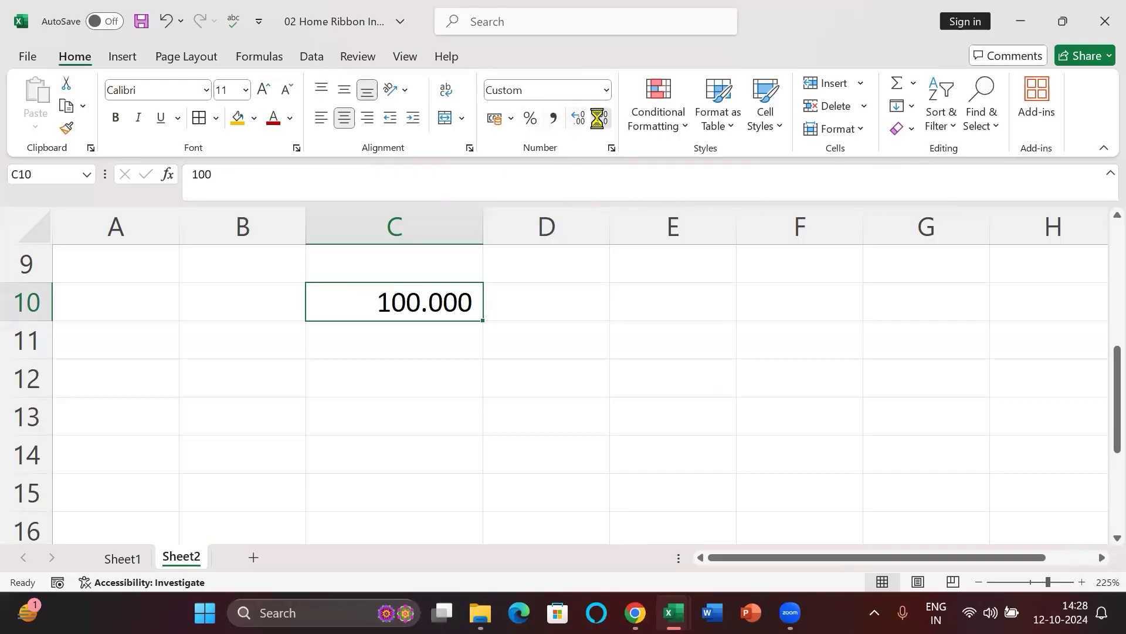
double_click(598, 120)
left_click(599, 121)
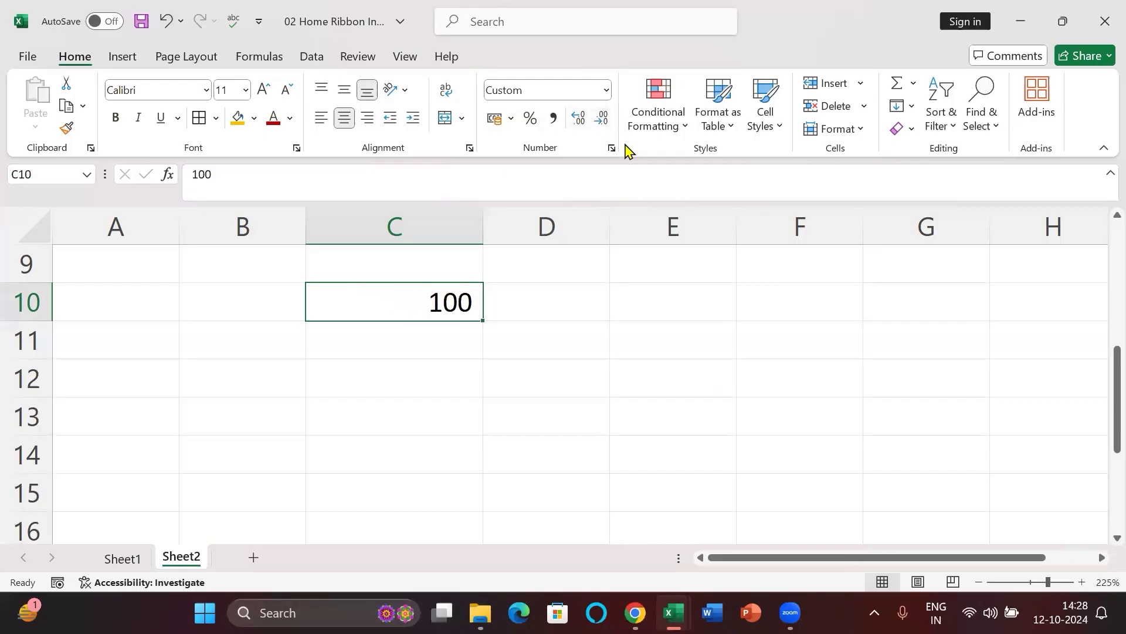
key("Return")
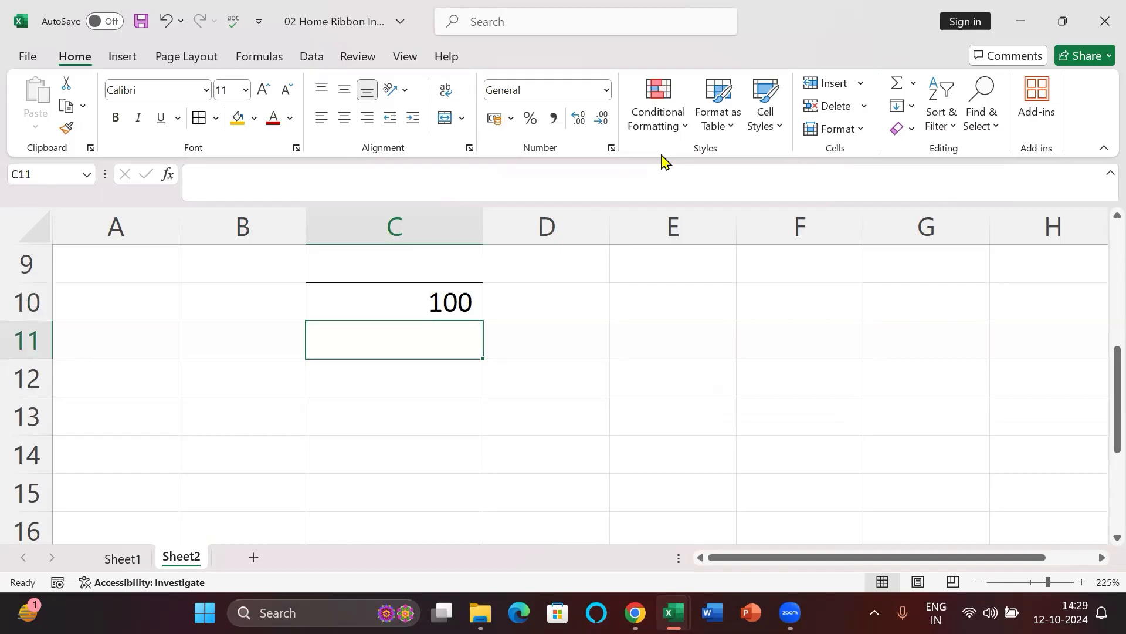
- Create a table without existing headers from range H2:L7 and apply a Medium table style with a blue header and grey banded rows
scroll(631, 261, "up", 3)
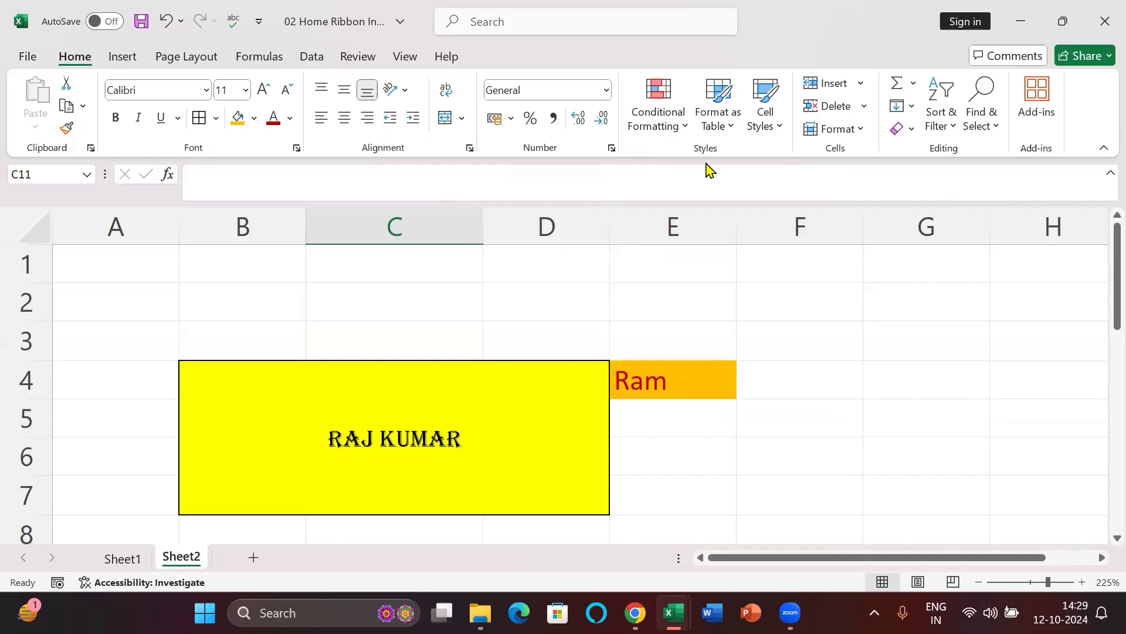
left_click(731, 126)
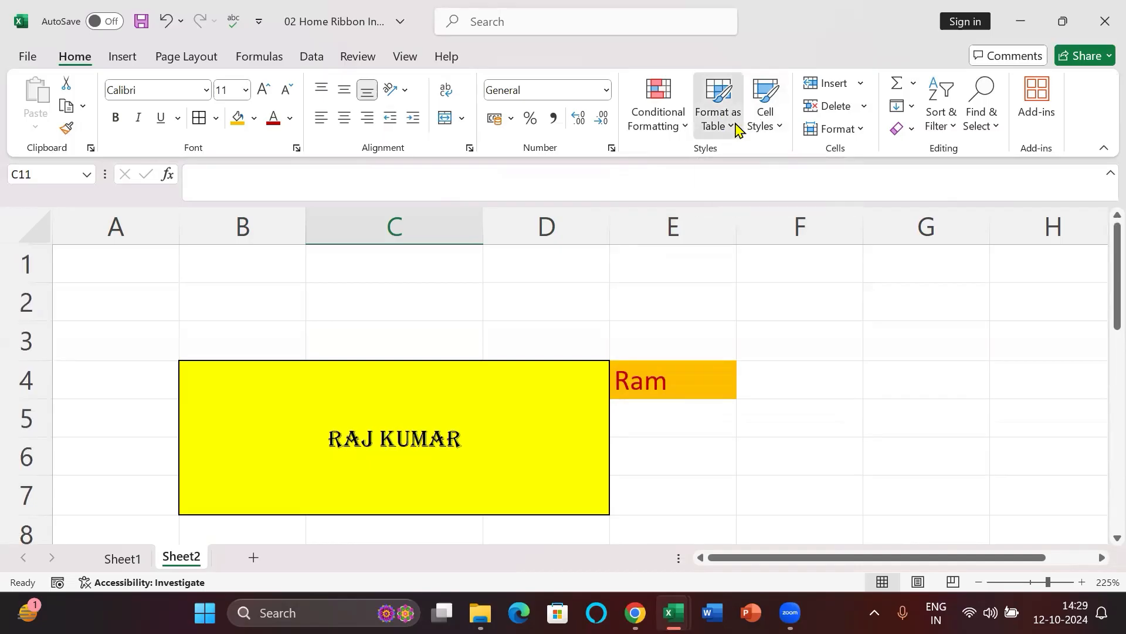
scroll(549, 309, "right", 5)
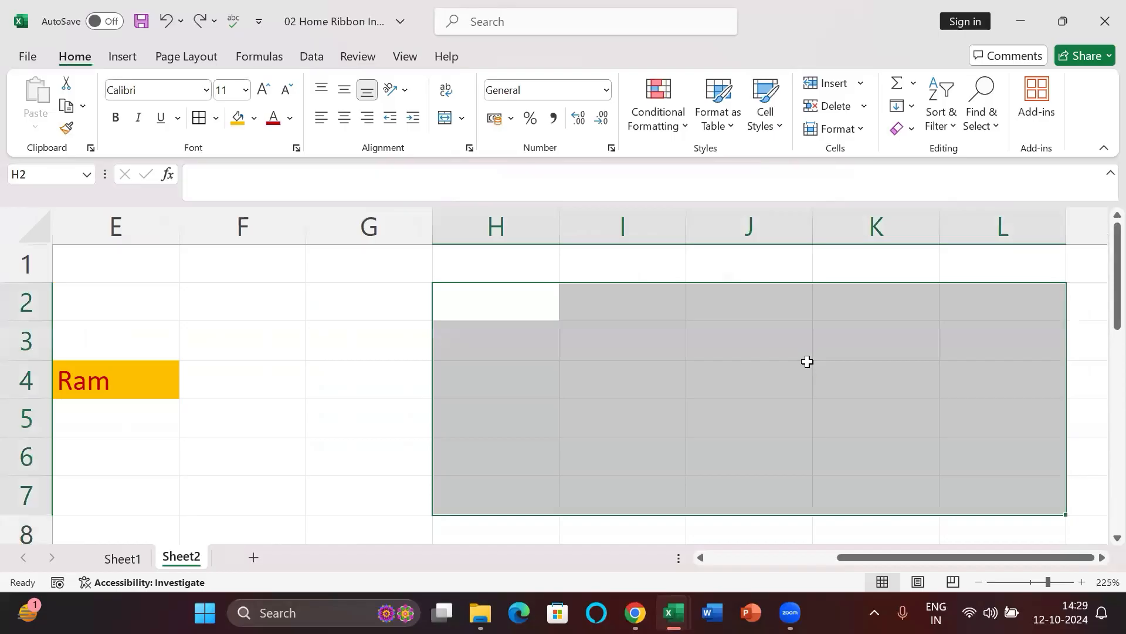
key("ctrl+t")
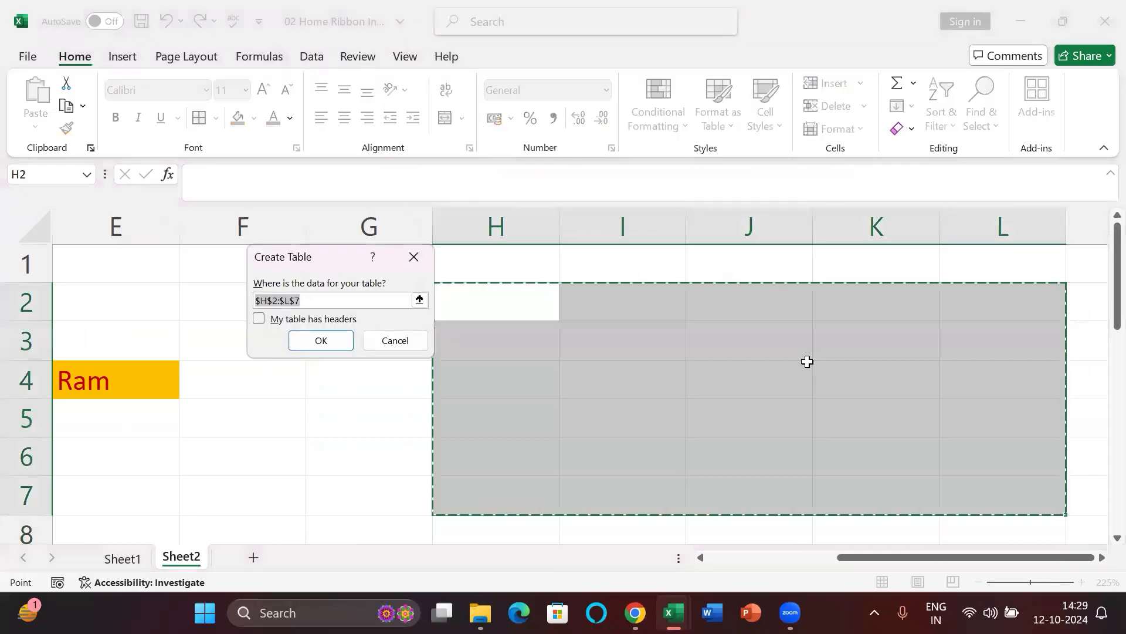
key("Return")
scroll(797, 402, "right", 2)
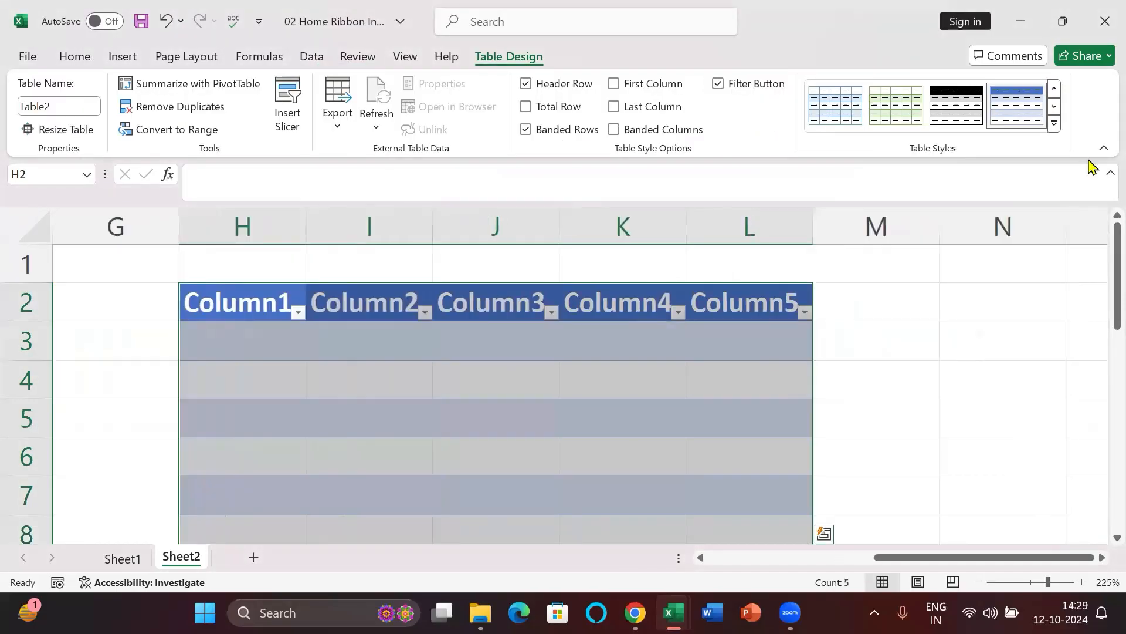
left_click(1054, 123)
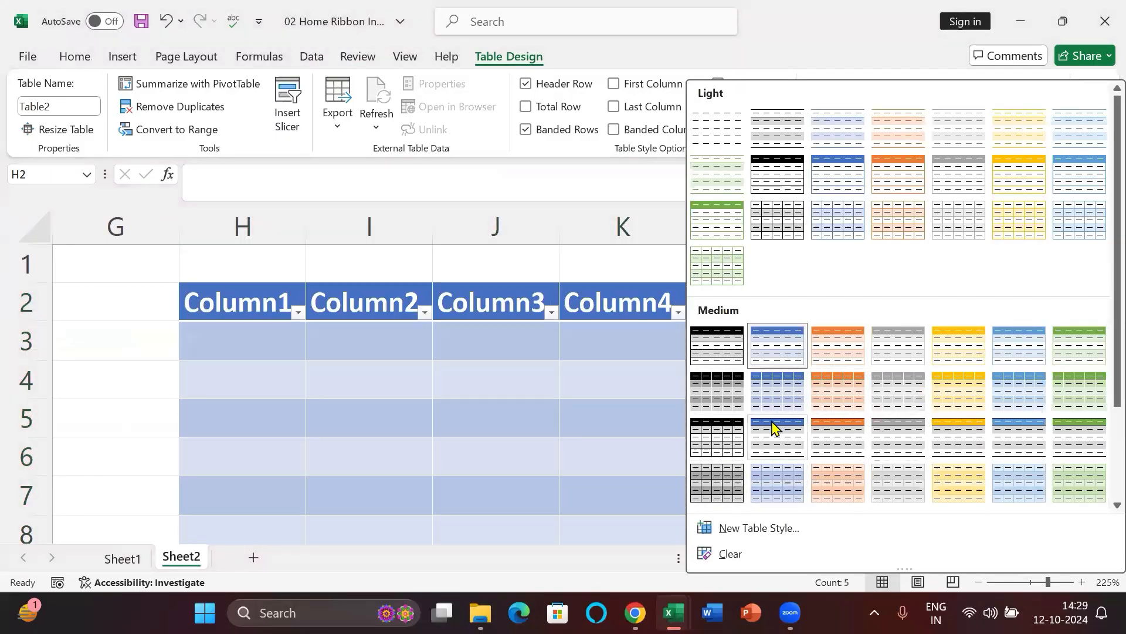
left_click(454, 263)
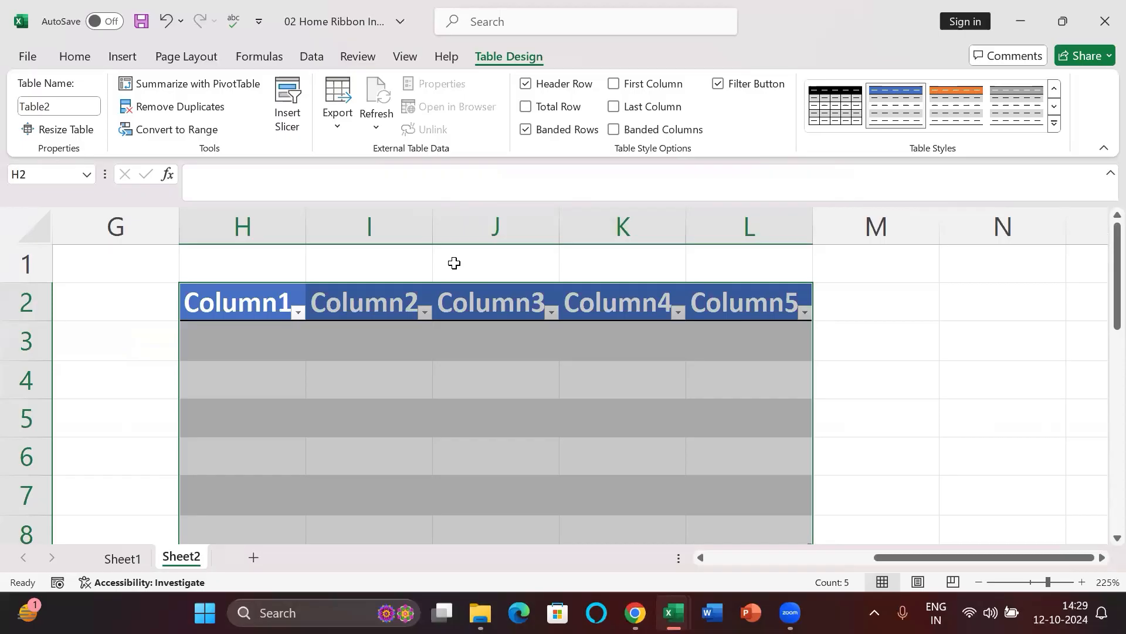
- Apply the Check Cell style to range P2:T6
left_click(88, 61)
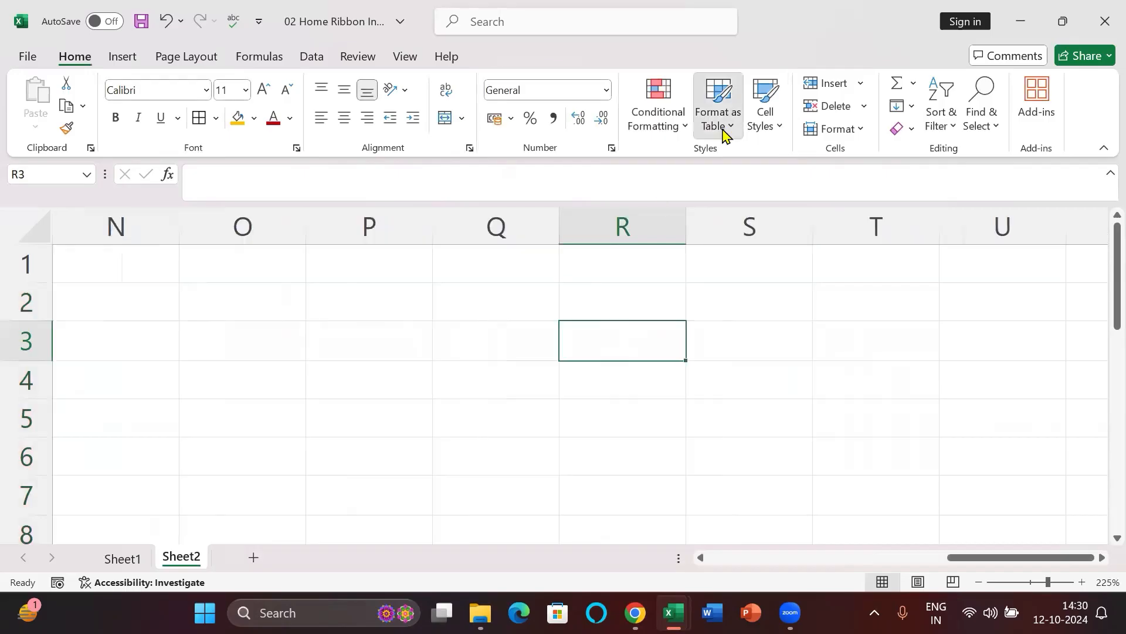
left_click(723, 128)
left_click(520, 340)
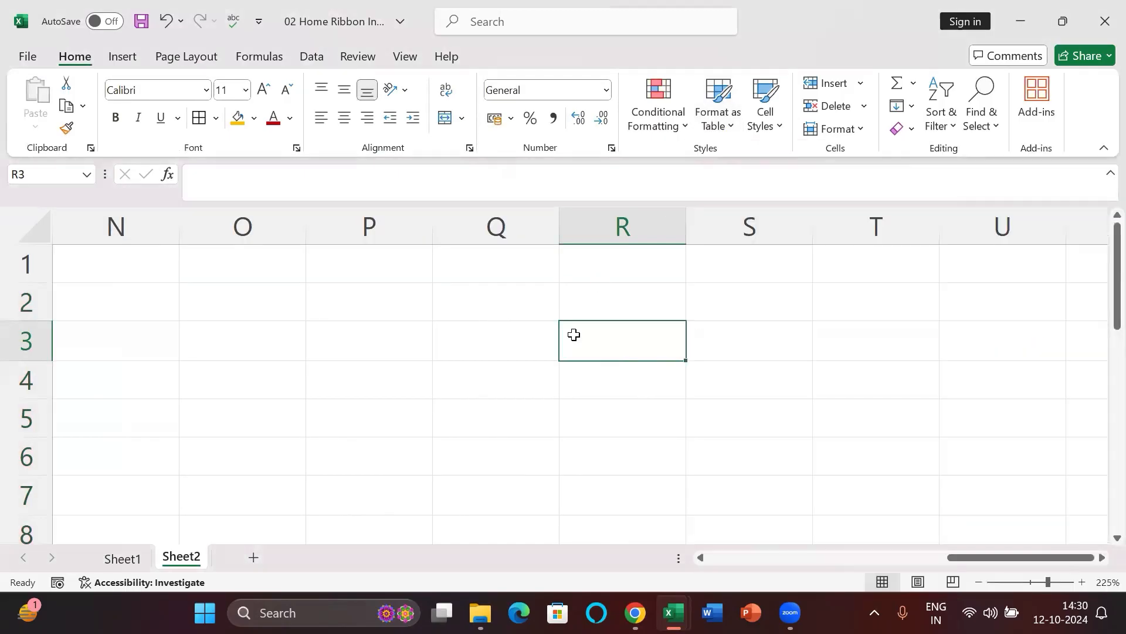
left_click(777, 130)
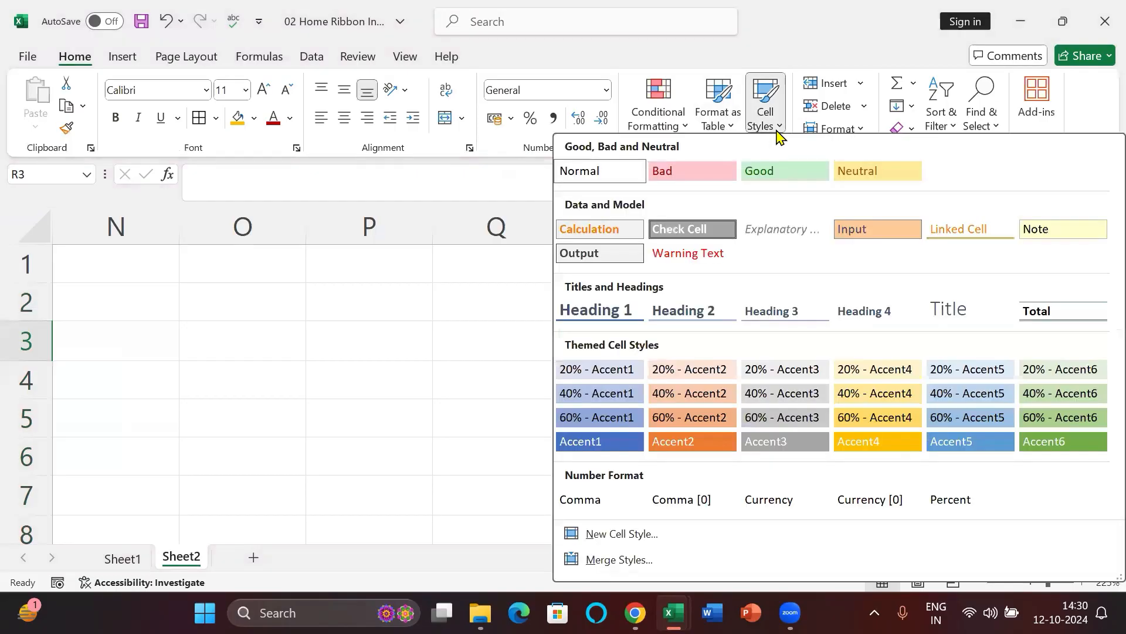
left_click(408, 364)
left_click_drag(450, 299, 841, 442)
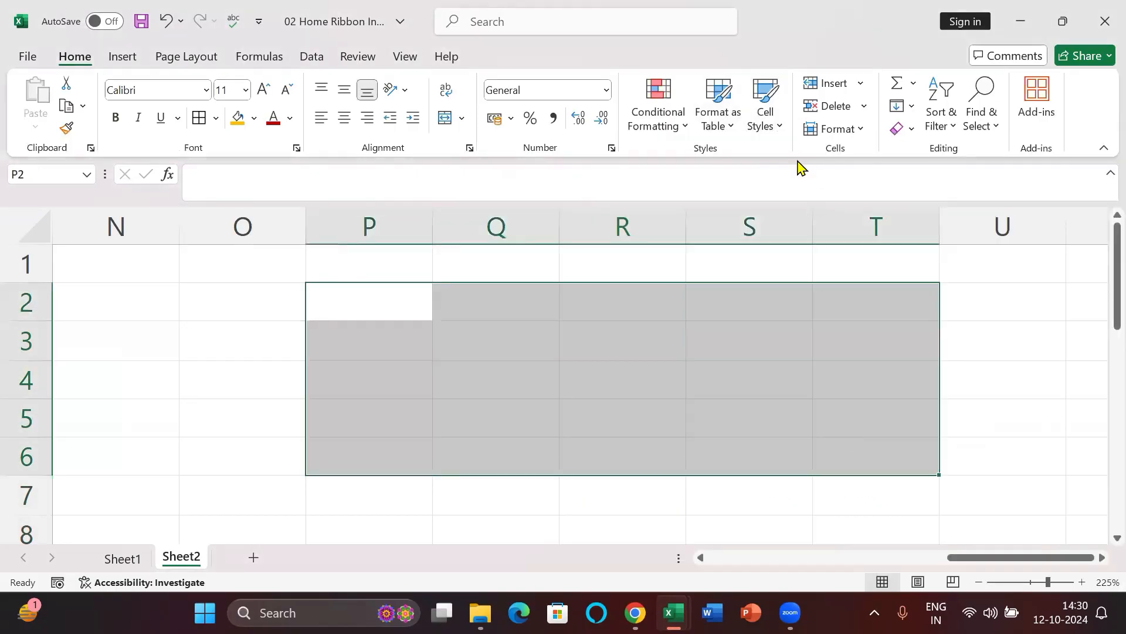
left_click(773, 122)
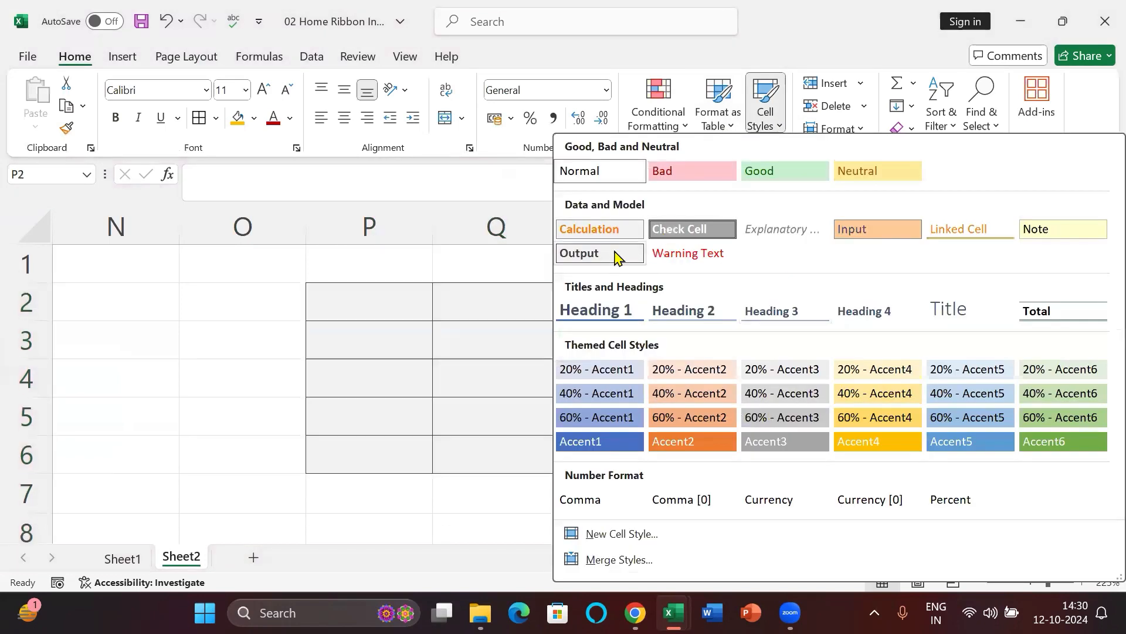
left_click(695, 221)
- Enter the sample texts "asac," in Q3, "scsad" in R3 and "scsc" in S4
left_click(501, 364)
type("asac,")
key("Tab")
type("scsad")
key("Tab")
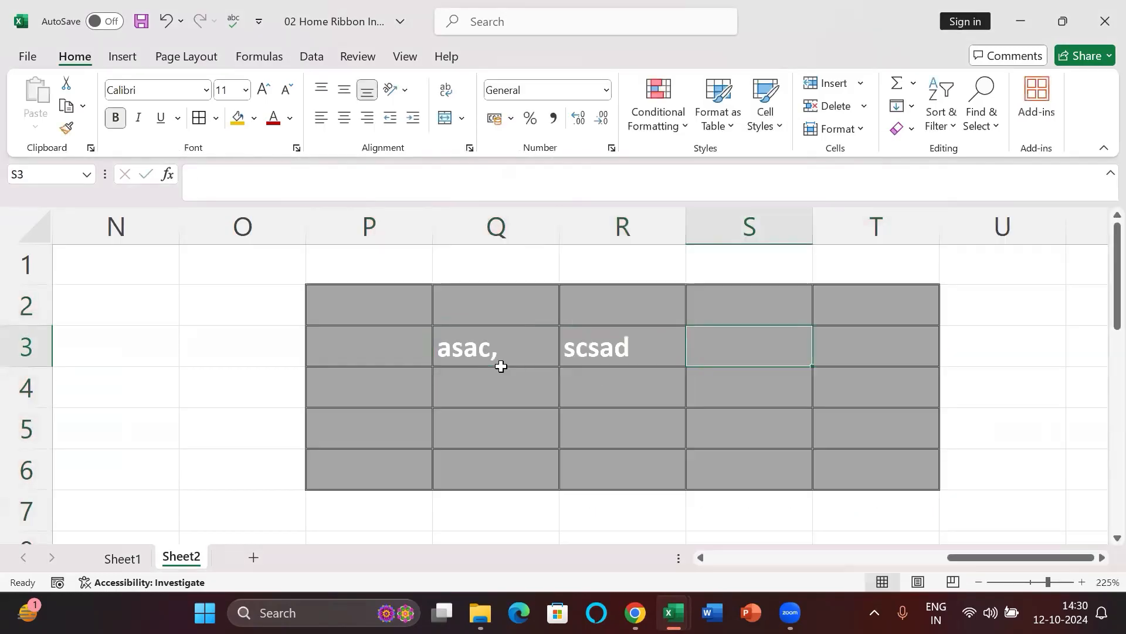
key("Down")
type("scsc")
key("Tab")
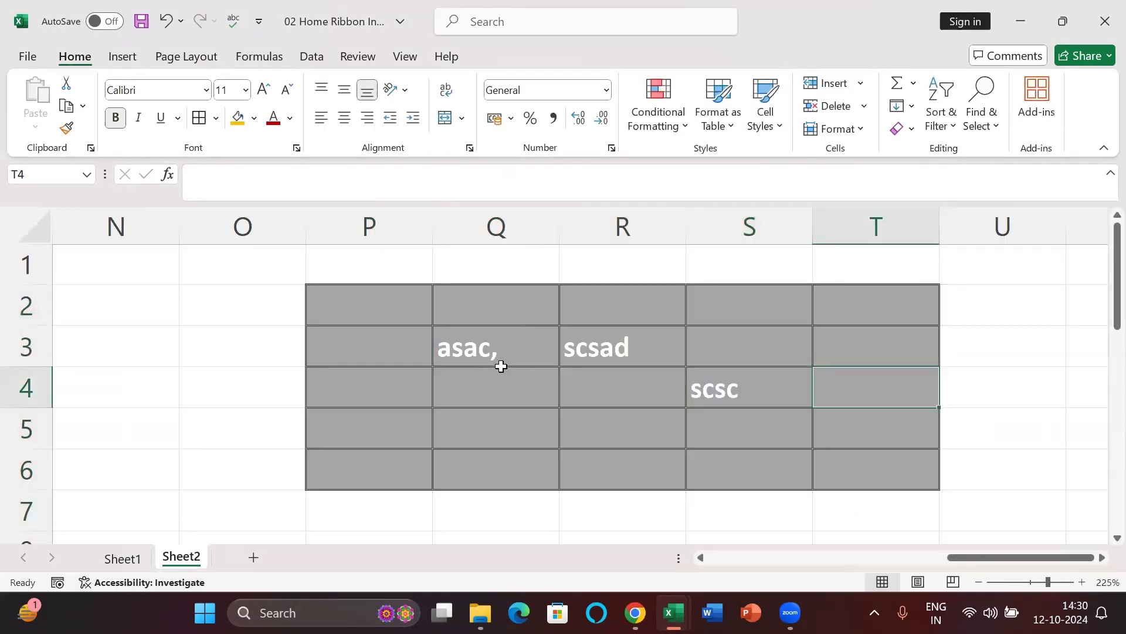
left_click(1042, 356)
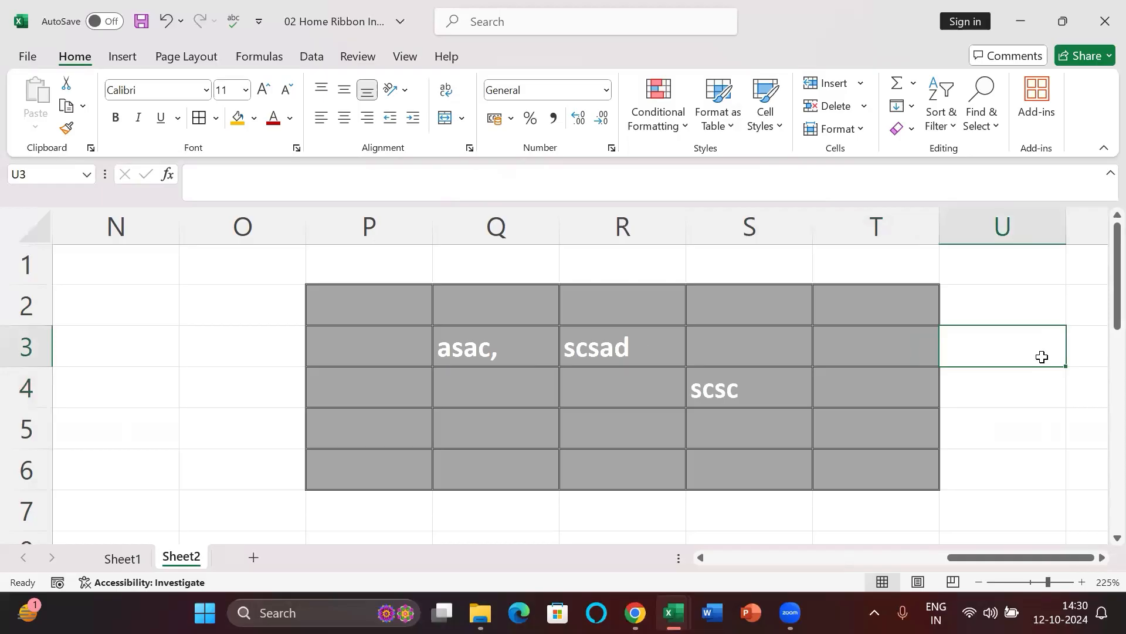
scroll(599, 356, "right", 6)
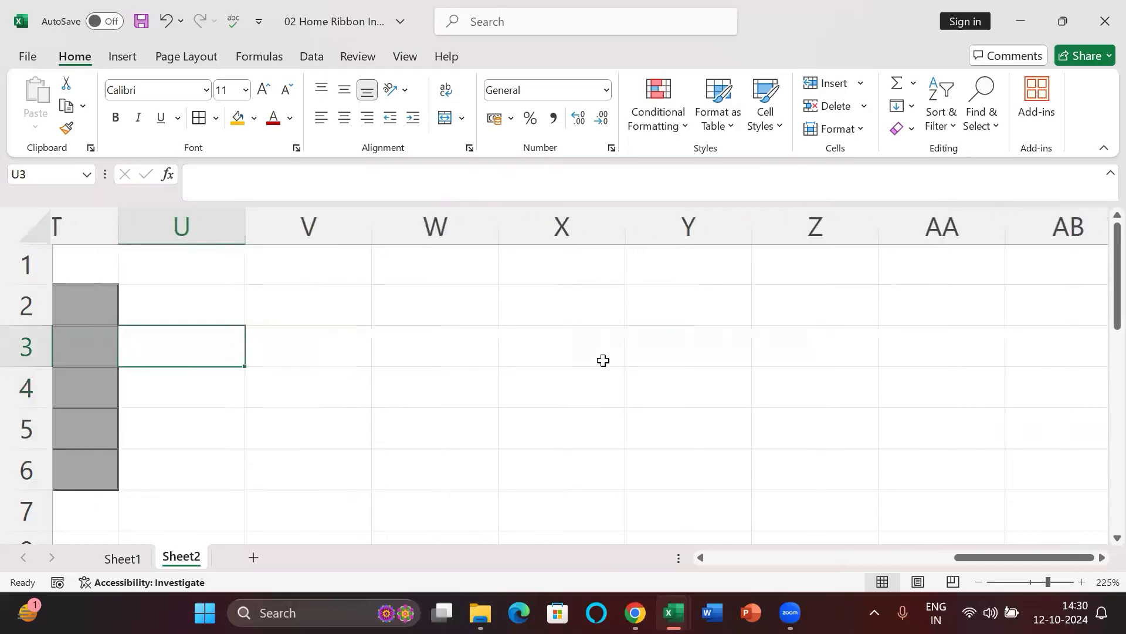
scroll(603, 360, "left", 10)
scroll(604, 360, "down", 4)
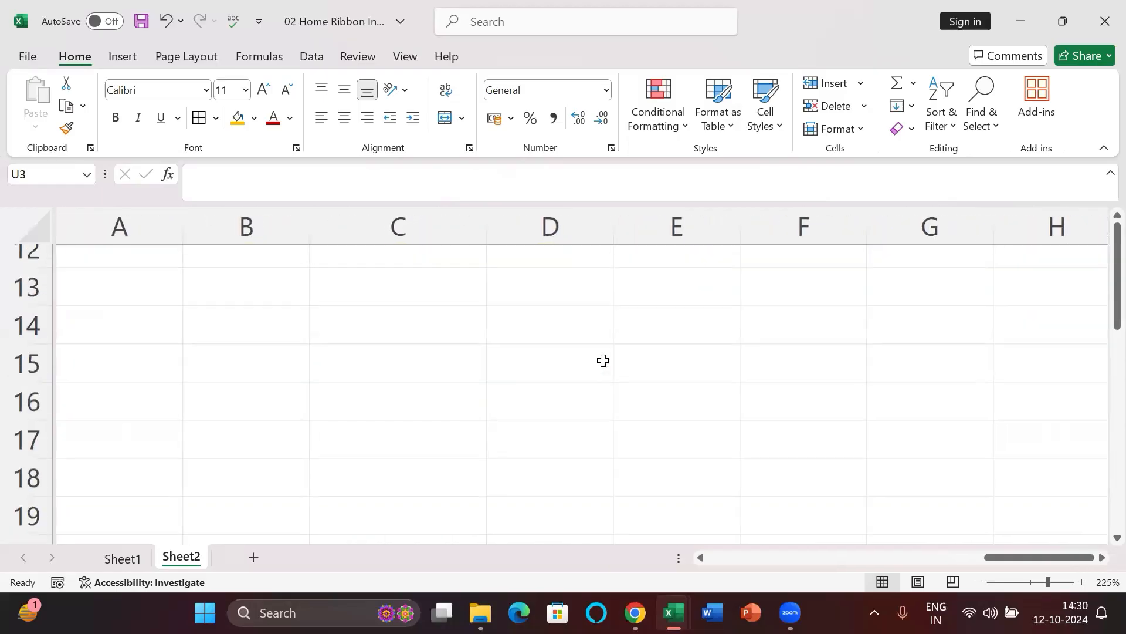
scroll(603, 360, "down", 2)
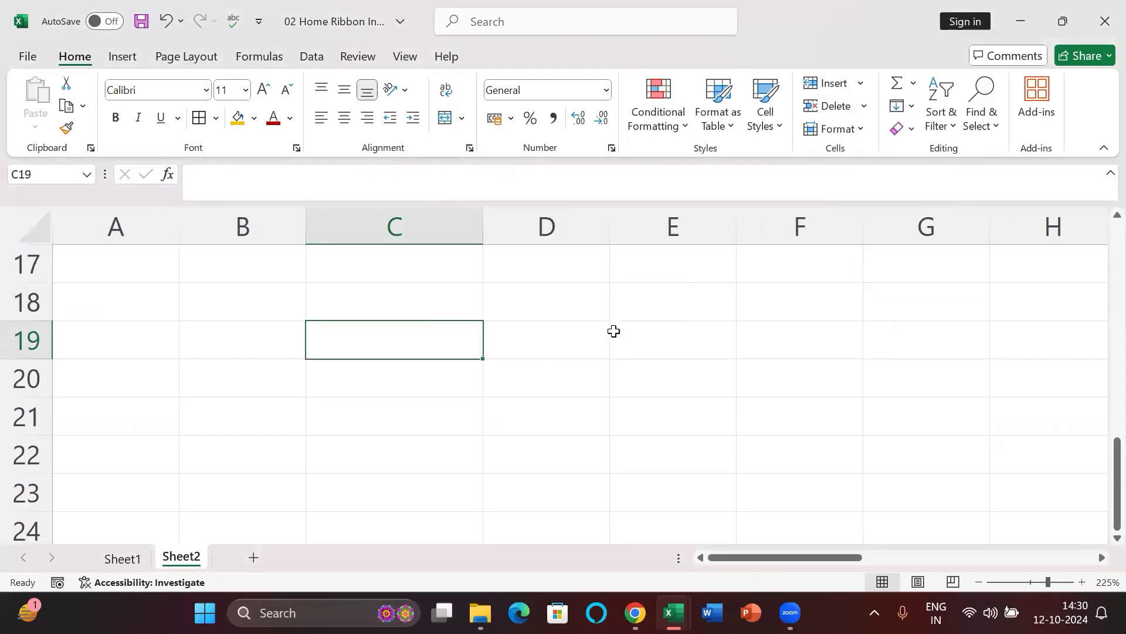
scroll(603, 339, "up", 6)
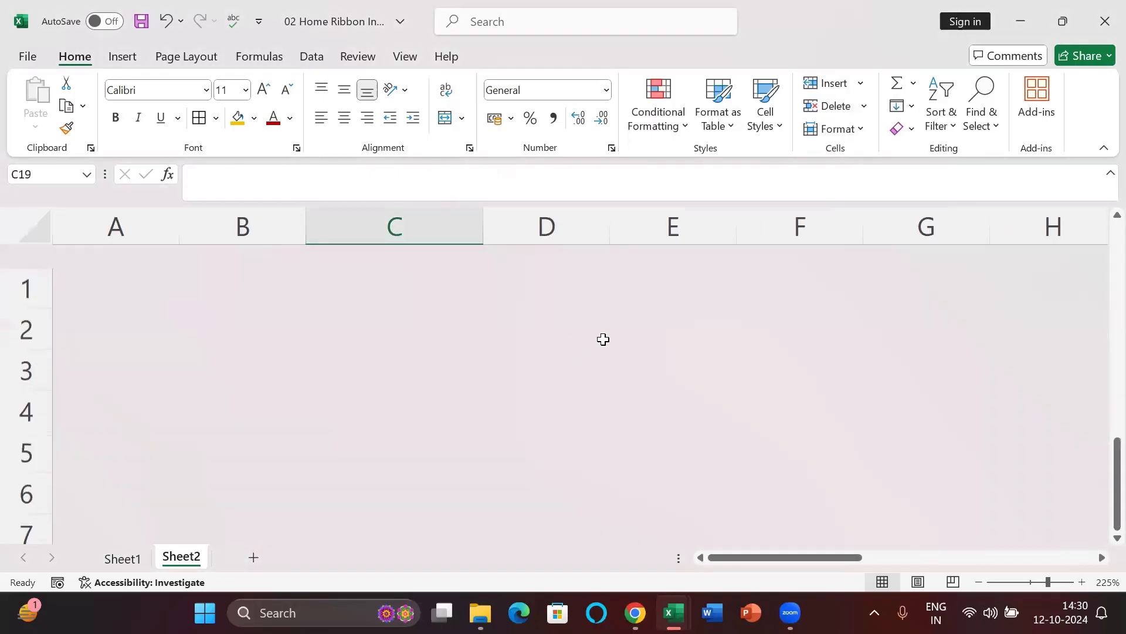
scroll(734, 333, "right", 13)
scroll(734, 333, "down", 1)
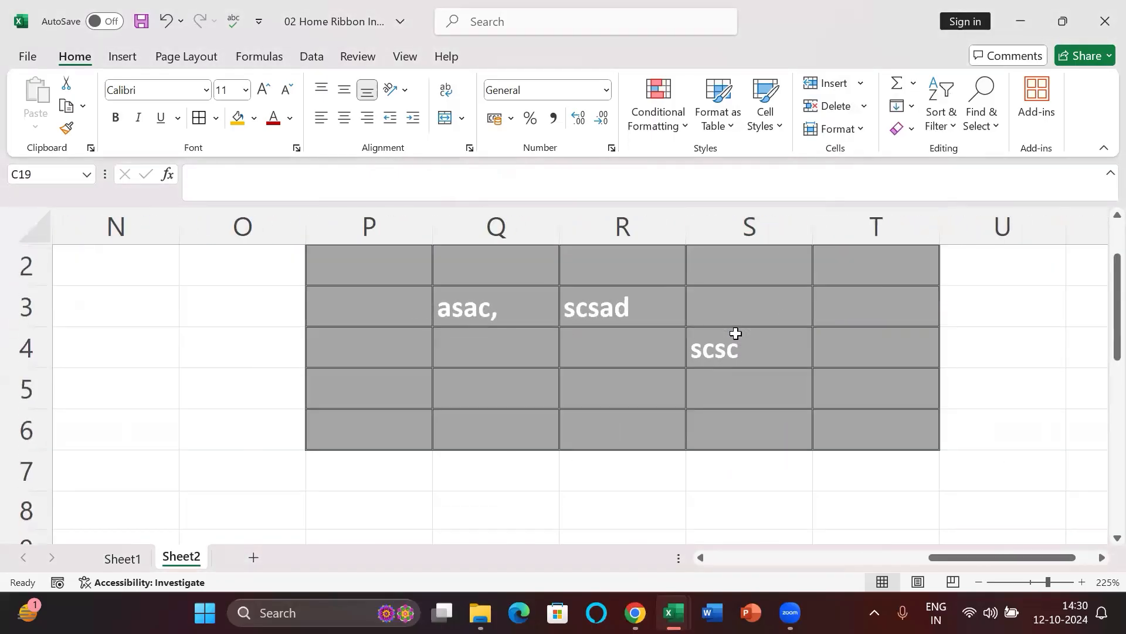
- Clear the sample text from range Q3:S5
scroll(735, 333, "up", 1)
left_click_drag(496, 347, 774, 412)
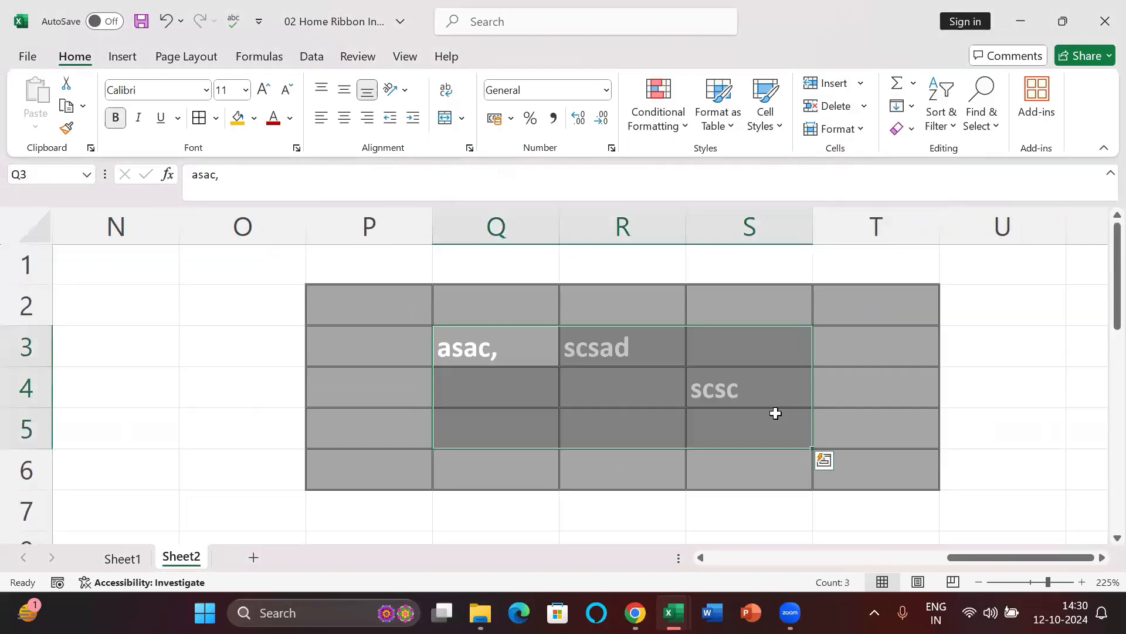
key("Delete")
left_click(757, 390)
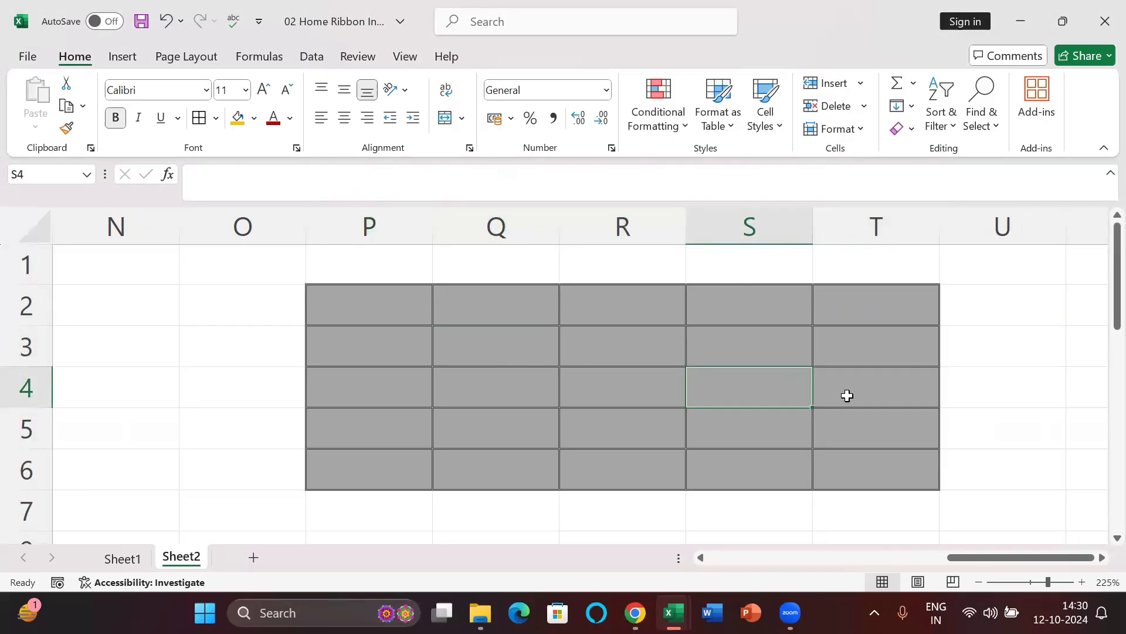
- View the cell insertion options, then insert two columns at column Q and delete them again
left_click(864, 85)
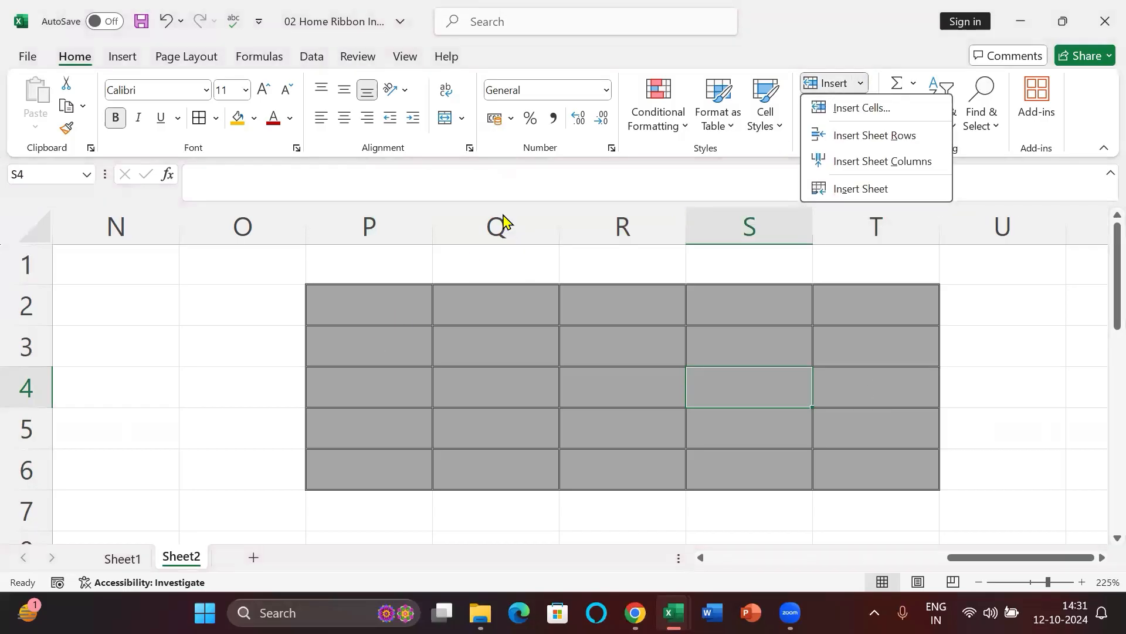
left_click(503, 220)
left_click(501, 215)
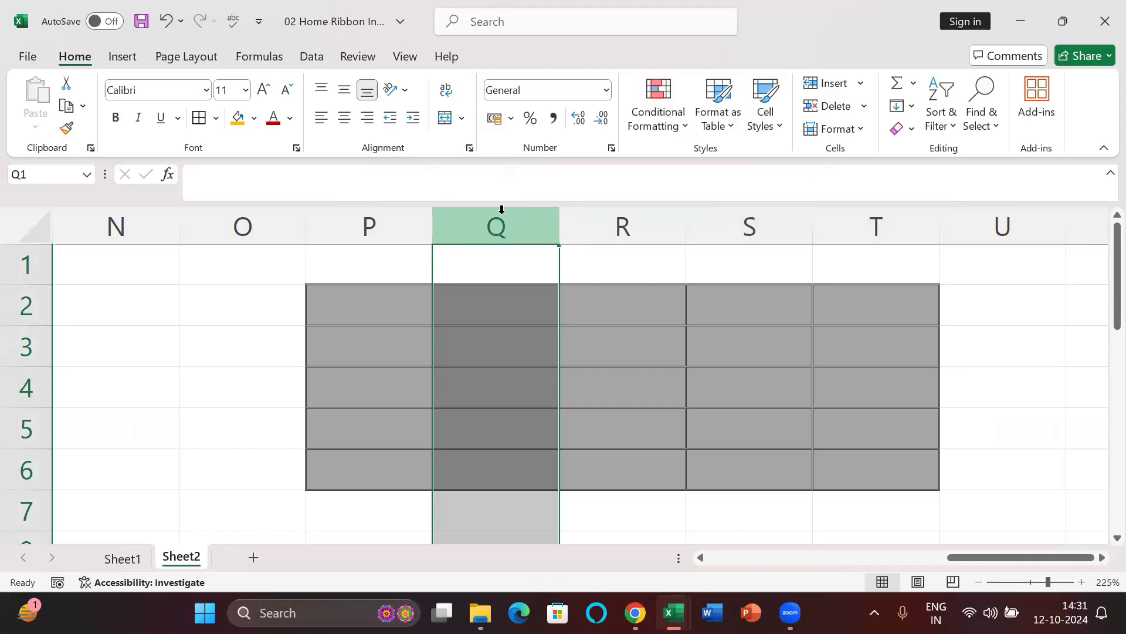
key("ctrl+plus")
key("ctrl+plus")
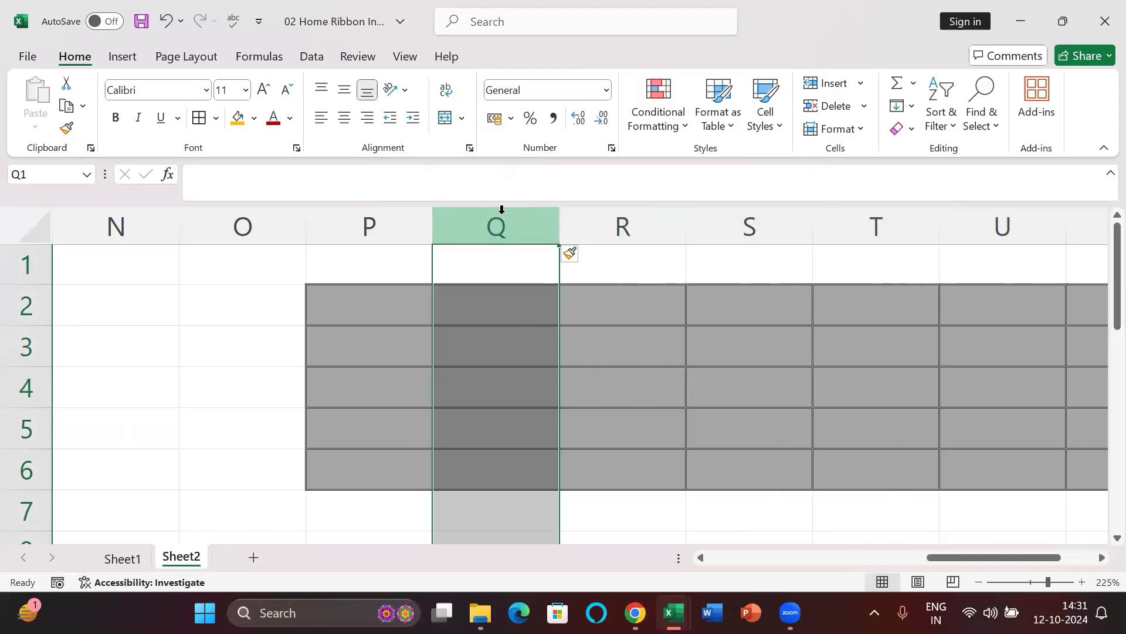
key("ctrl+minus")
key("ctrl+minus")
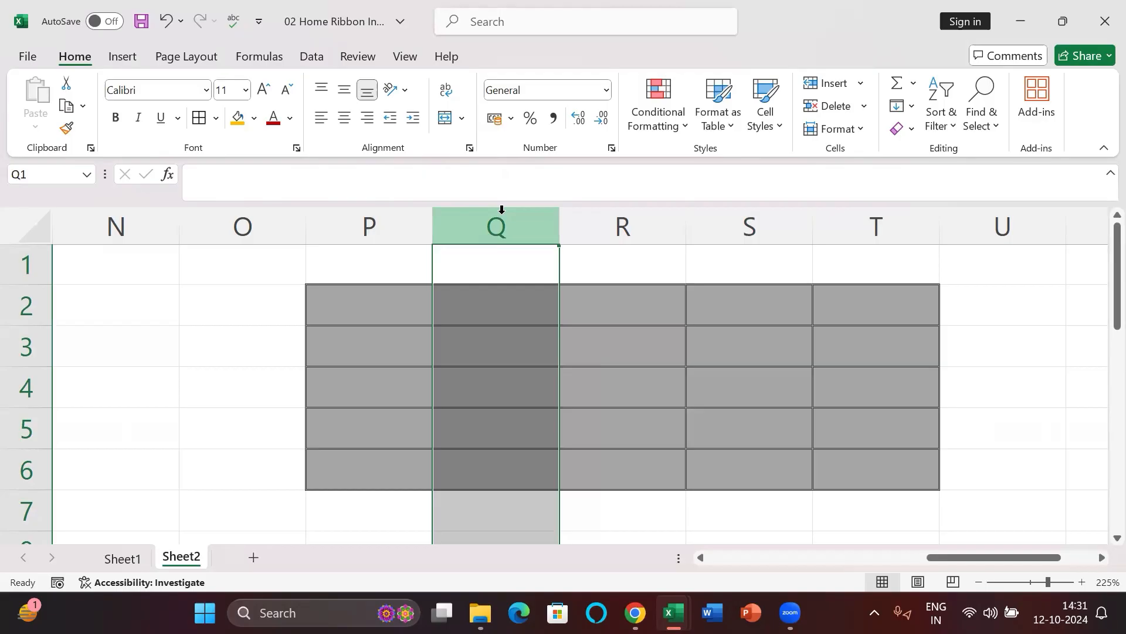
- Insert several columns at column Q, then delete columns there until the grey block spans only P to S
key("ctrl+shift+plus")
key("ctrl+shift+plus")
key("ctrl+shift+plus")
key("ctrl+shift+plus")
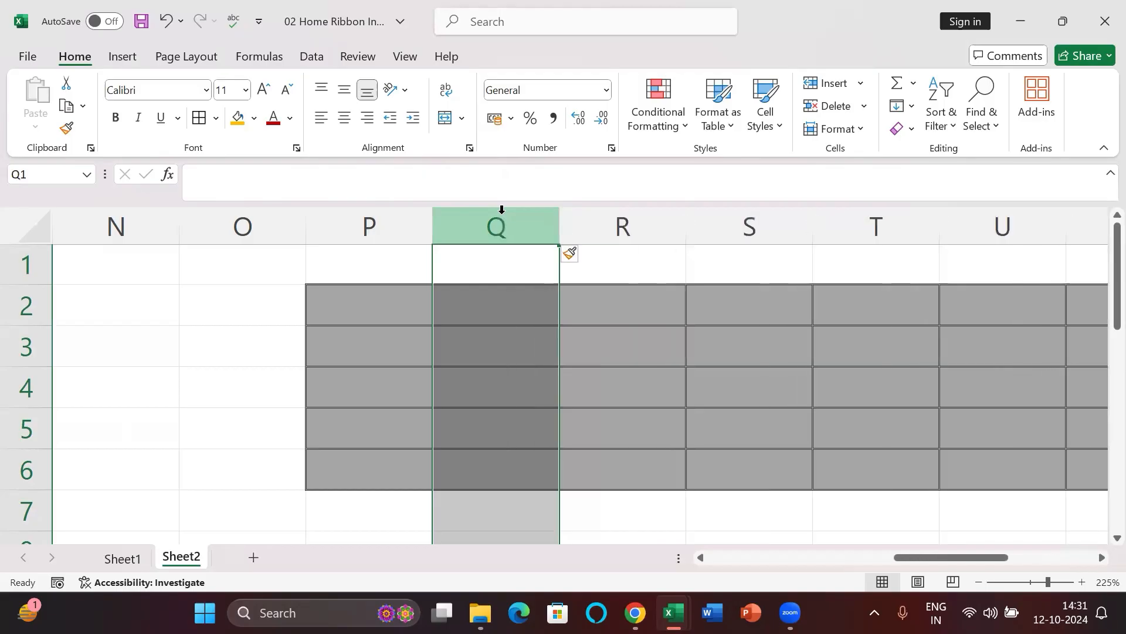
key("ctrl+minus")
key("ctrl+minus")
key("ctrl+minus")
key("ctrl+minus")
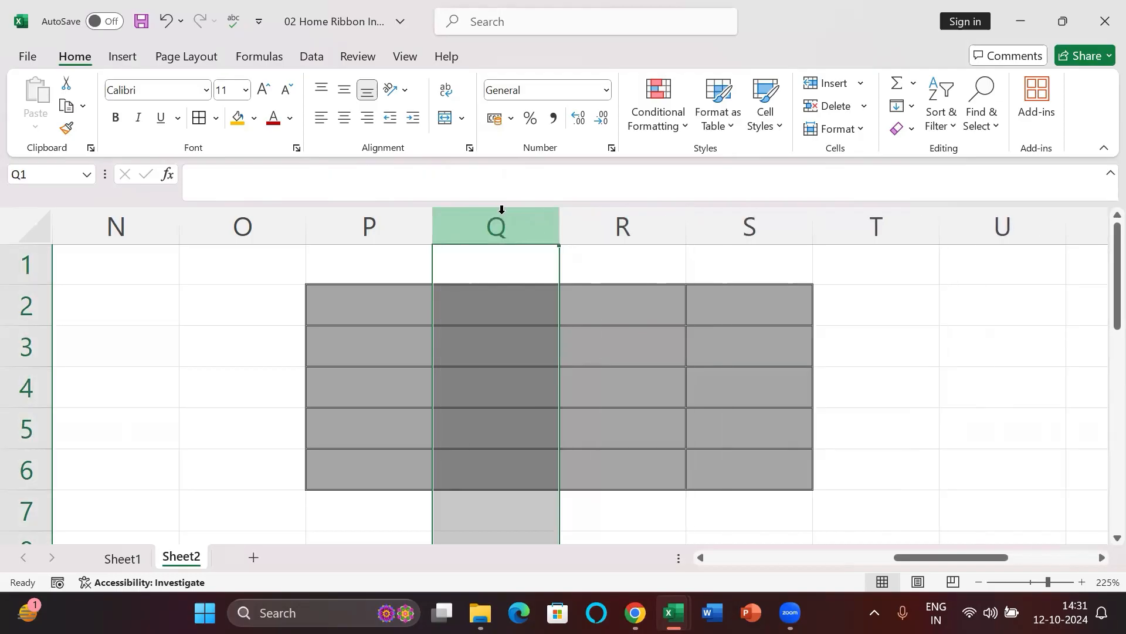
- Insert two columns at the selected column Q with the Insert Cells command
left_click(860, 83)
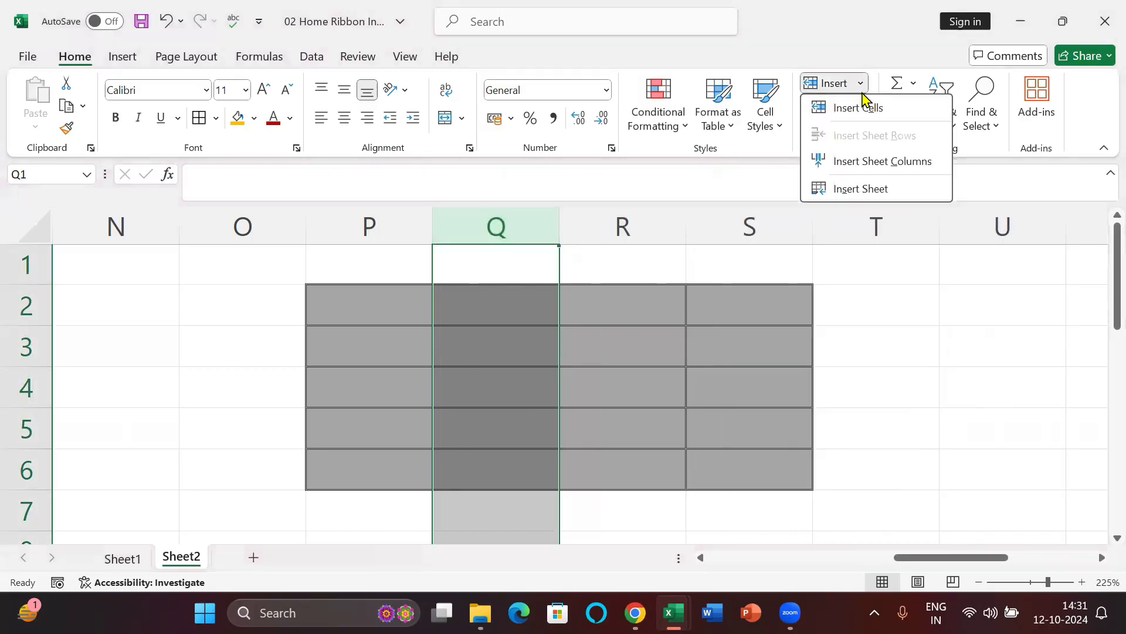
left_click(861, 109)
left_click(861, 82)
left_click(861, 108)
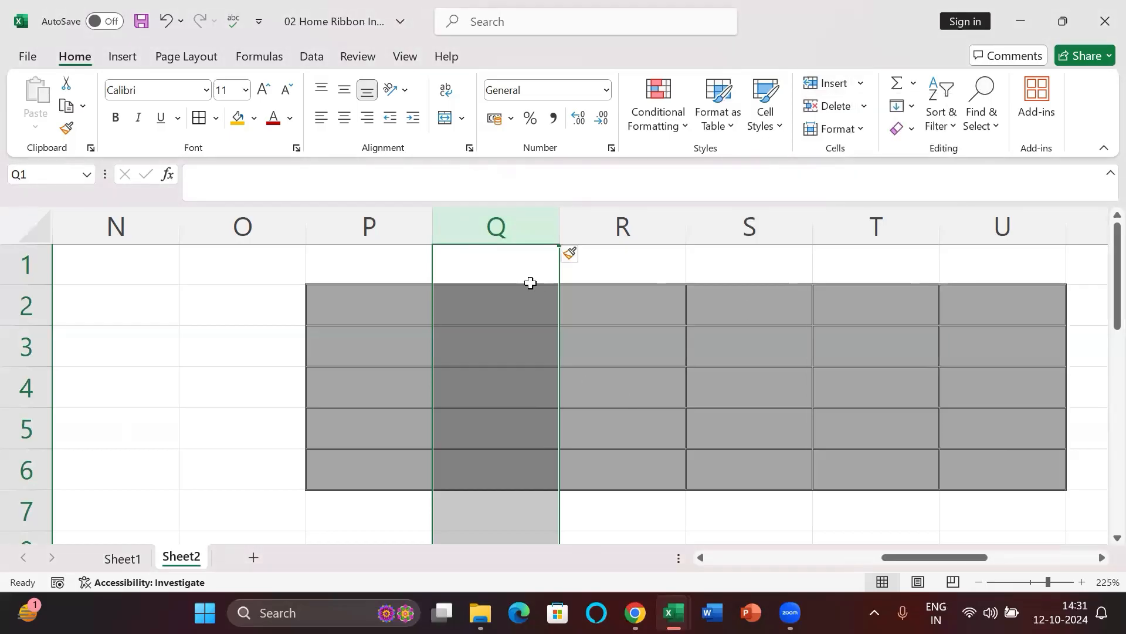
- Insert two rows at row 3, then delete rows there until the grey block spans only rows 2 and 3
left_click(26, 350)
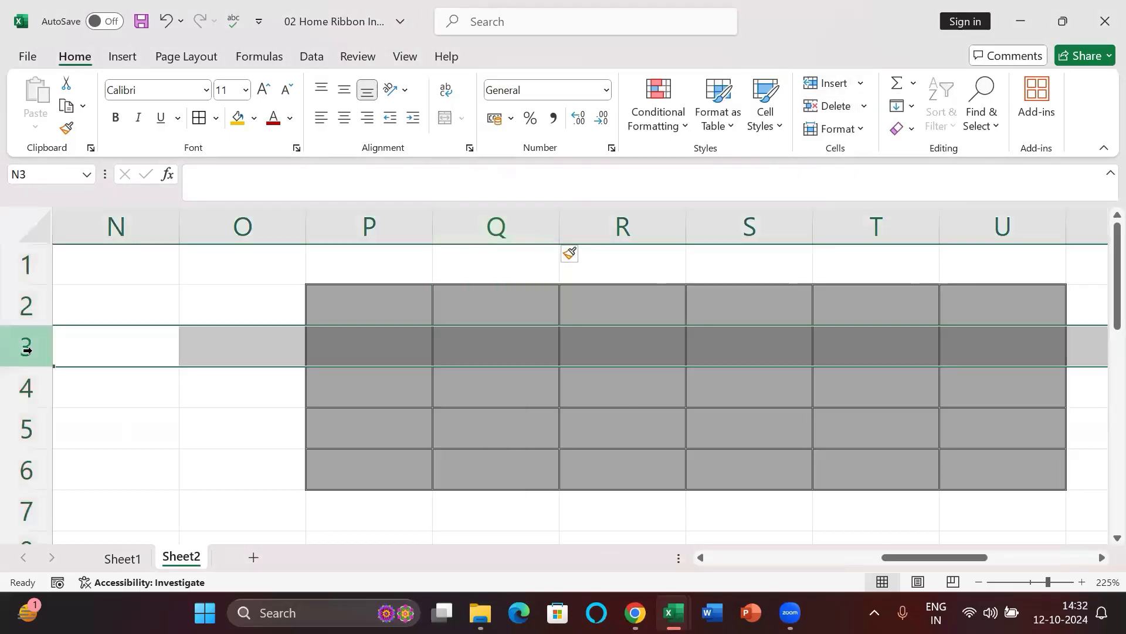
key("ctrl+shift+plus")
key("ctrl+shift+plus")
key("ctrl+minus")
key("ctrl+minus")
key("ctrl+minus")
key("ctrl+minus")
key("ctrl+minus")
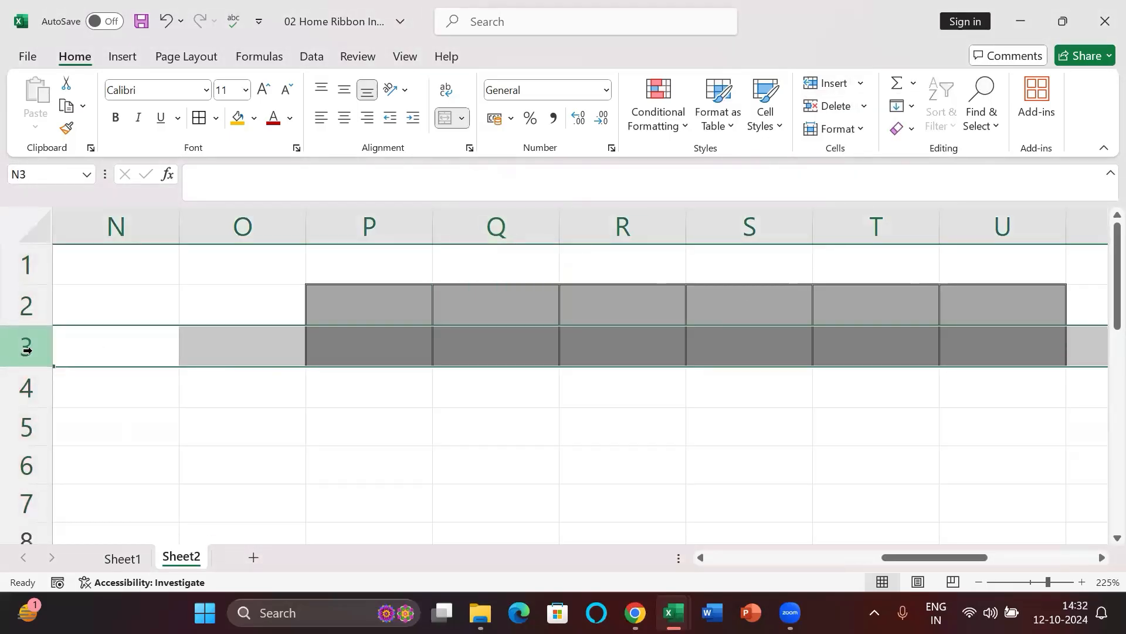
- Insert four rows at the selected row 3 to extend the grey block down to row 7
key("ctrl+shift+plus")
key("ctrl+shift+plus")
key("ctrl+shift+plus")
key("ctrl+shift+plus")
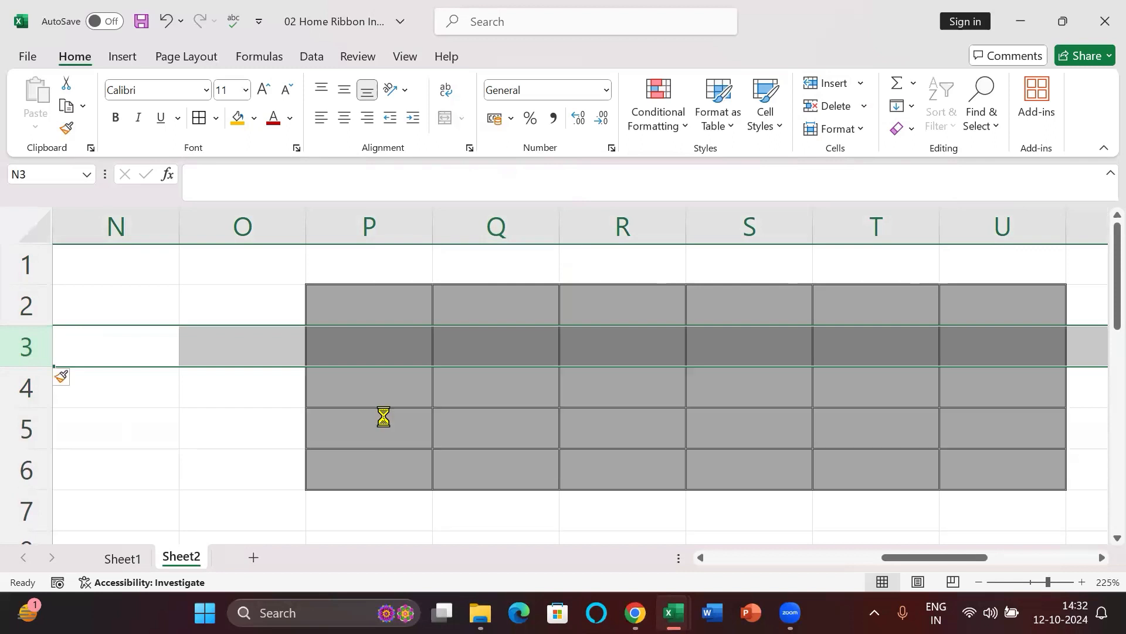
- Delete three sheet rows at row 3 so the grey block spans only rows 2 to 4
left_click(865, 103)
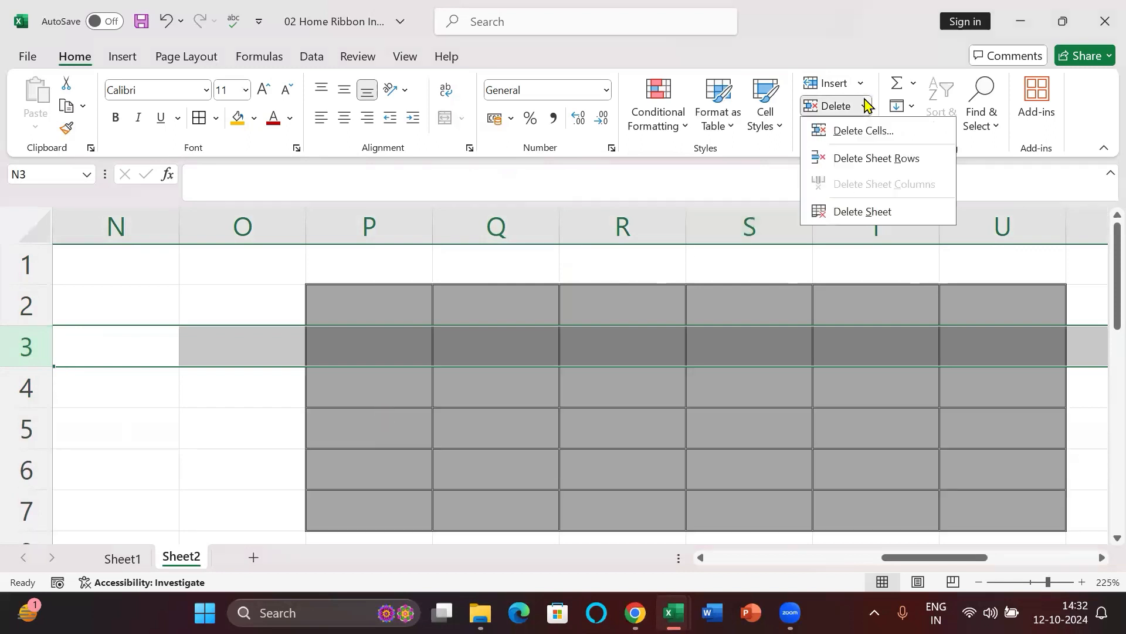
left_click(868, 158)
left_click(866, 105)
left_click(877, 158)
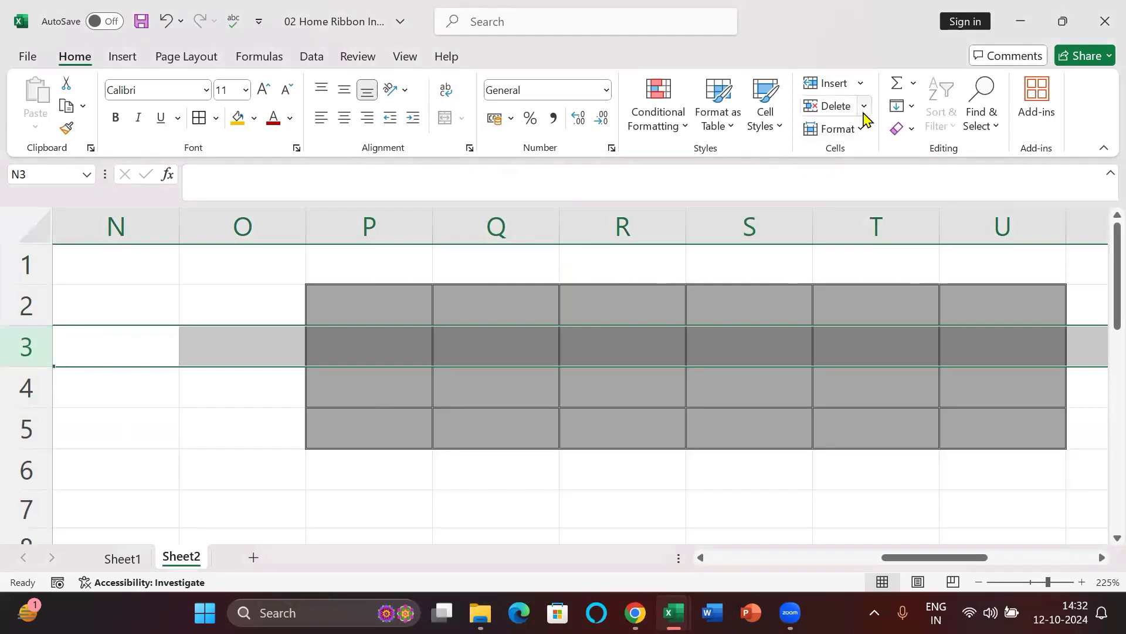
left_click(864, 106)
left_click(876, 158)
- Set the row height of the grey range P2:U4 to 35
left_click(861, 128)
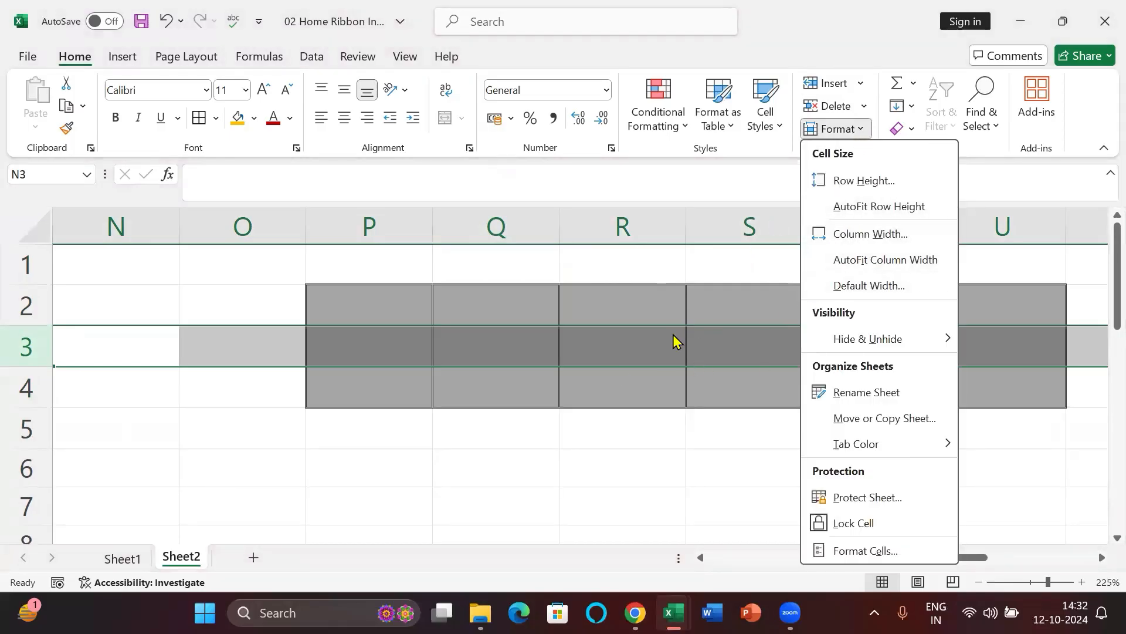
left_click(528, 419)
left_click_drag(417, 324, 1000, 392)
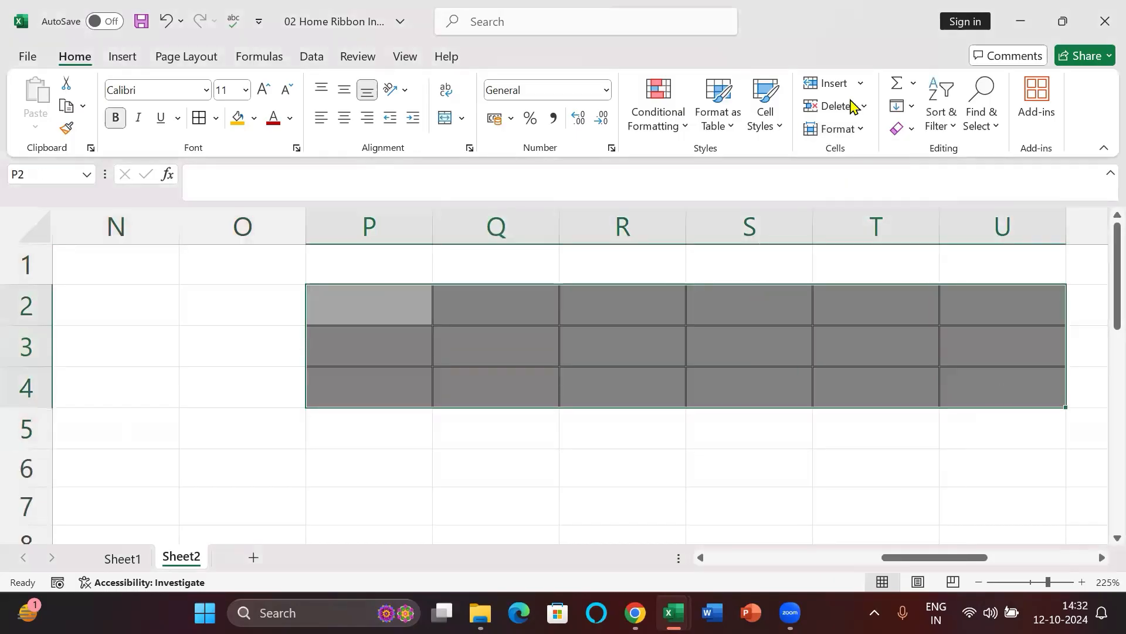
left_click(863, 129)
left_click(863, 180)
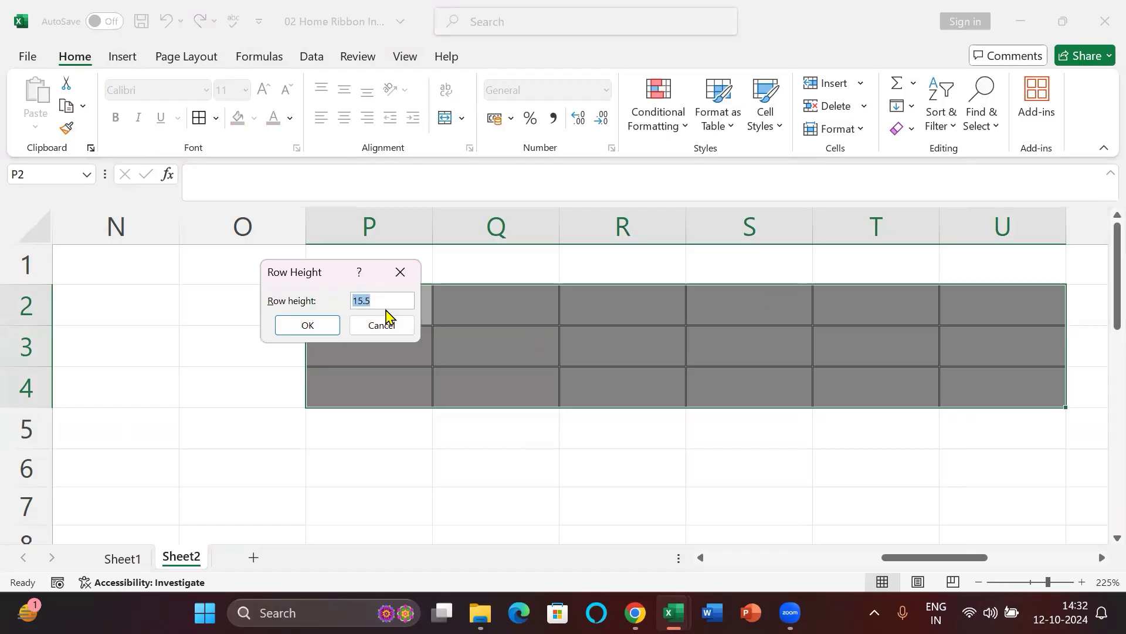
type("35")
key("Return")
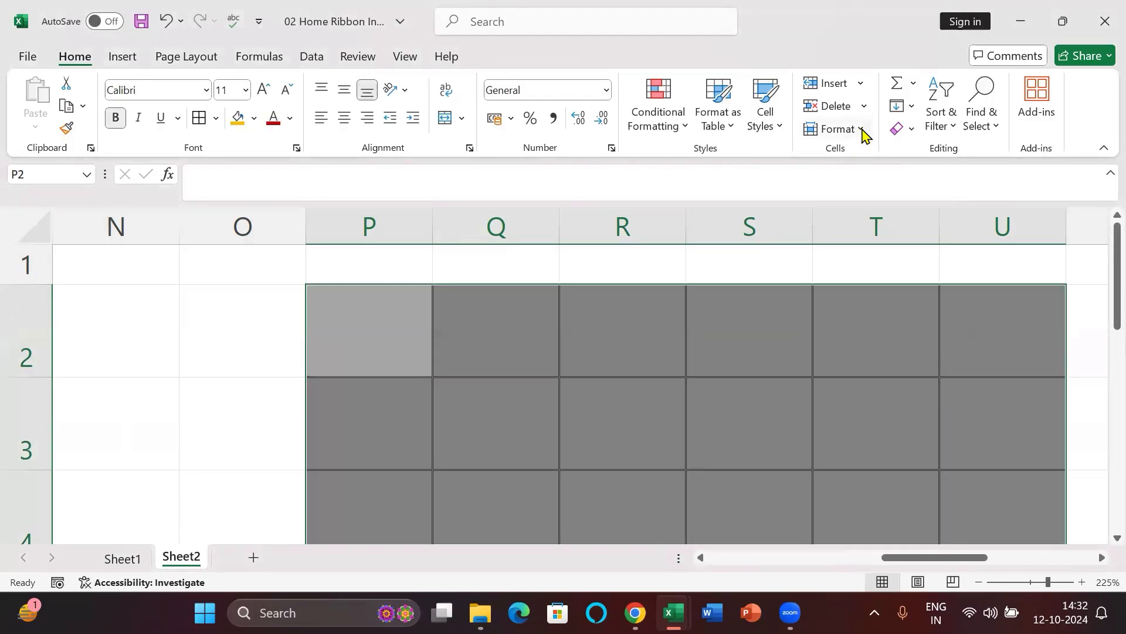
- Set the column width of the grey range's columns P to U to 30 and look over the resized cells
left_click(862, 131)
left_click(867, 233)
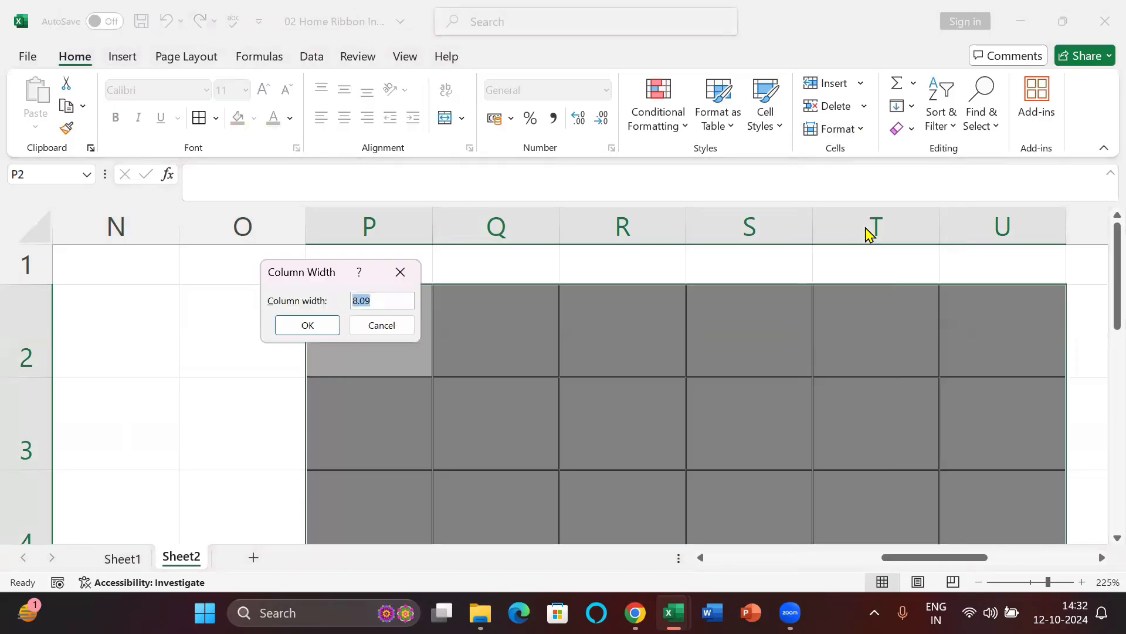
type("30")
key("Return")
scroll(928, 374, "right", 6)
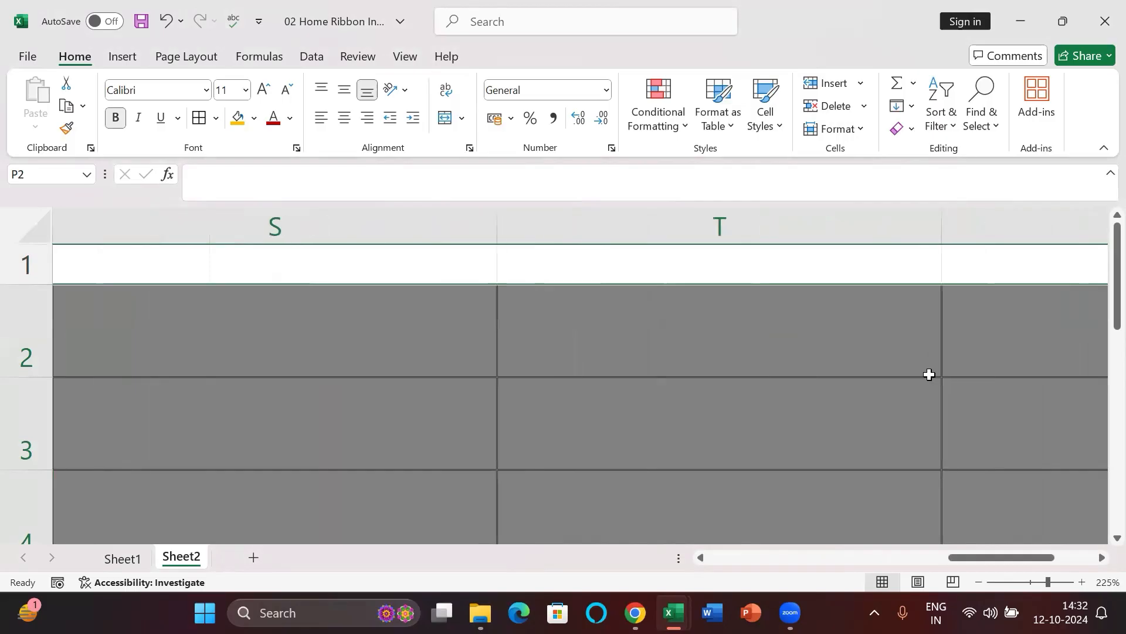
scroll(628, 441, "down", 1)
scroll(552, 427, "up", 1)
scroll(446, 406, "left", 2)
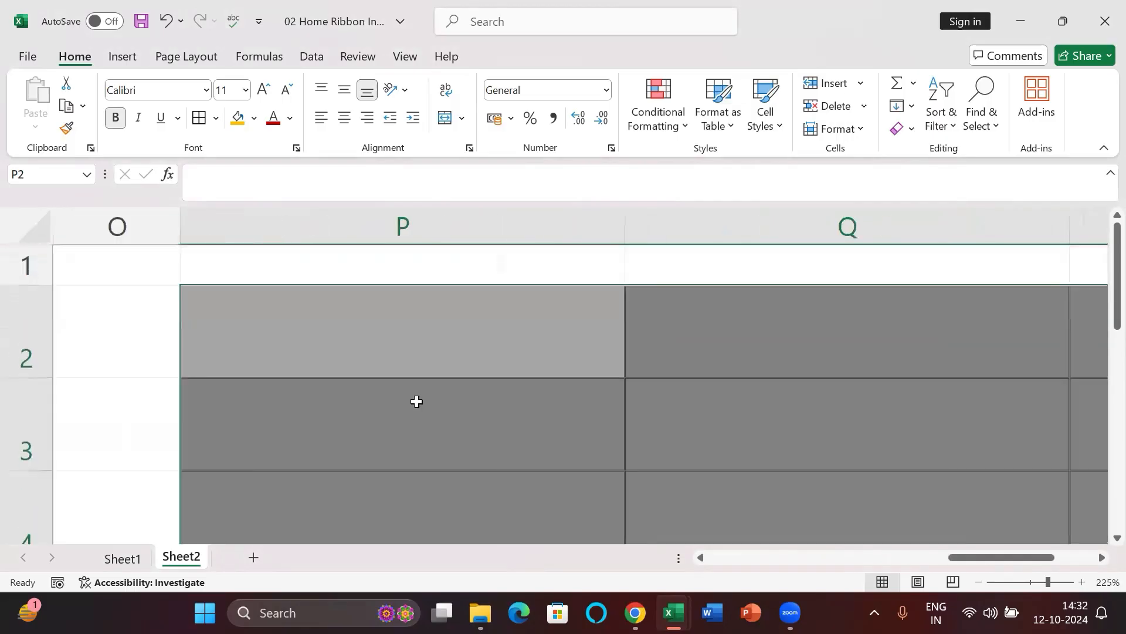
scroll(641, 382, "left", 2)
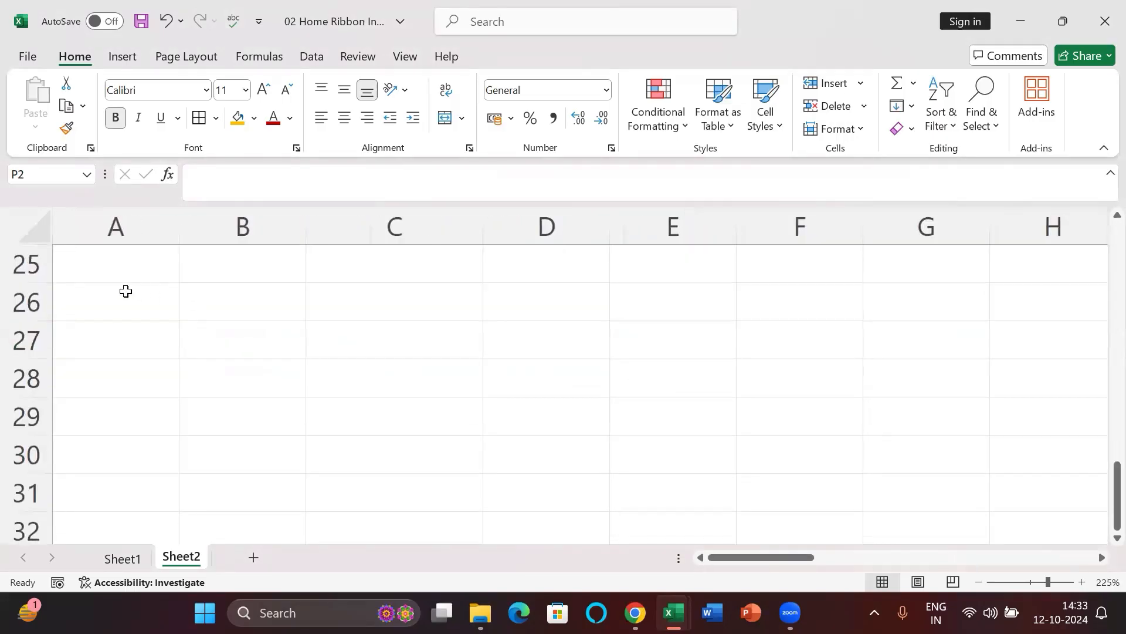
- View the AutoSum function options with empty cell A26 selected
left_click(168, 299)
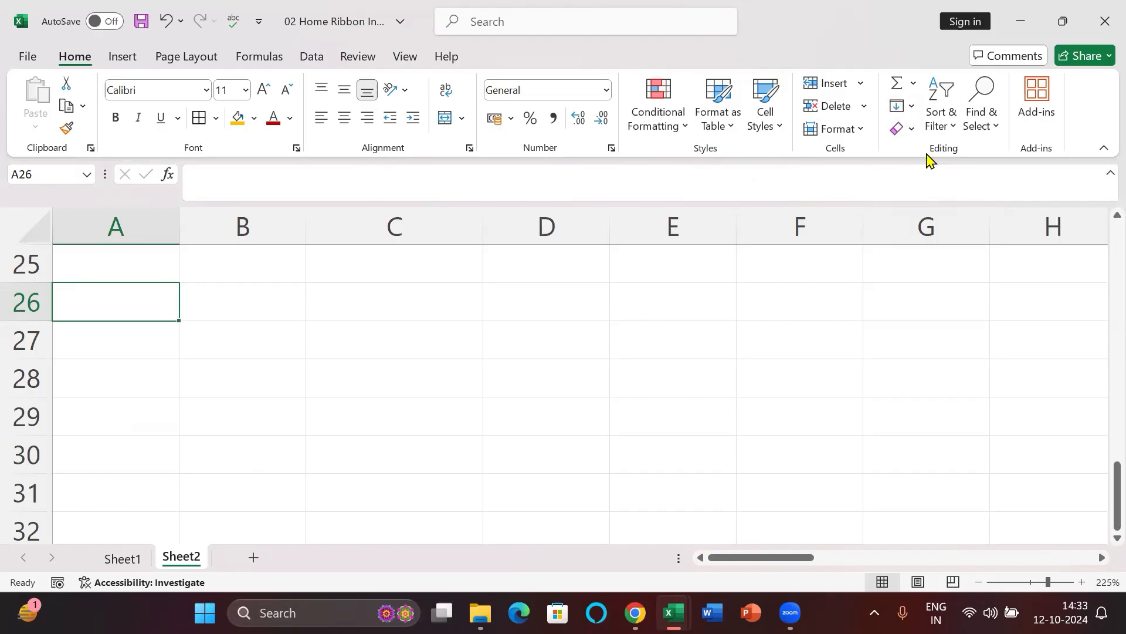
left_click(914, 83)
left_click(914, 83)
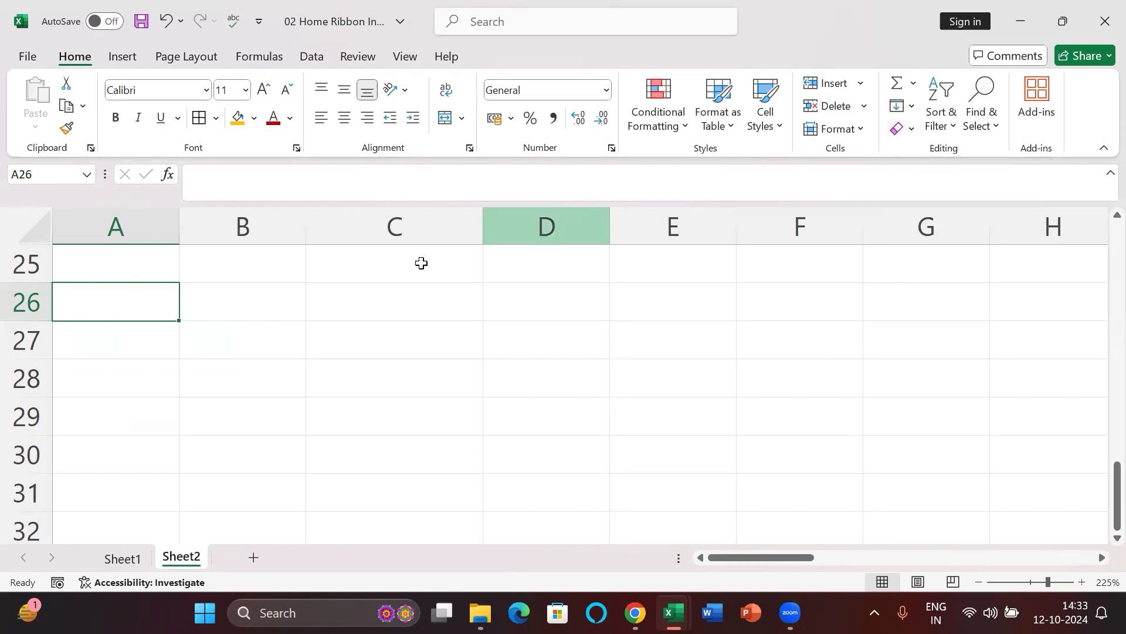
- Add a new worksheet and enter 1 in cell A1 as the only value
scroll(592, 314, "up", 3)
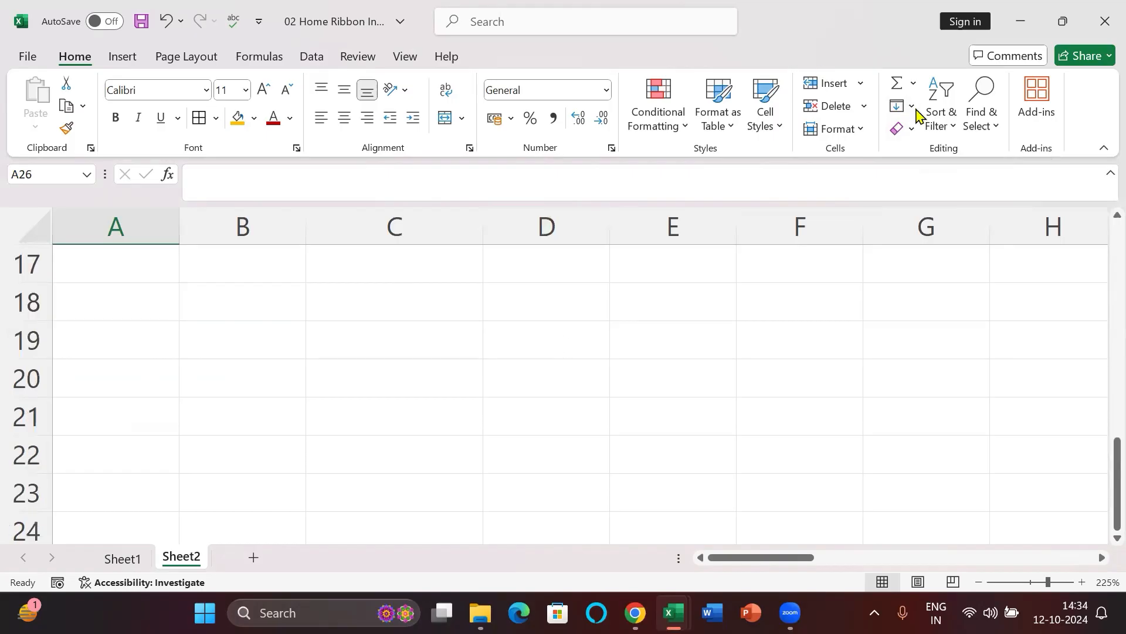
scroll(131, 384, "up", 5)
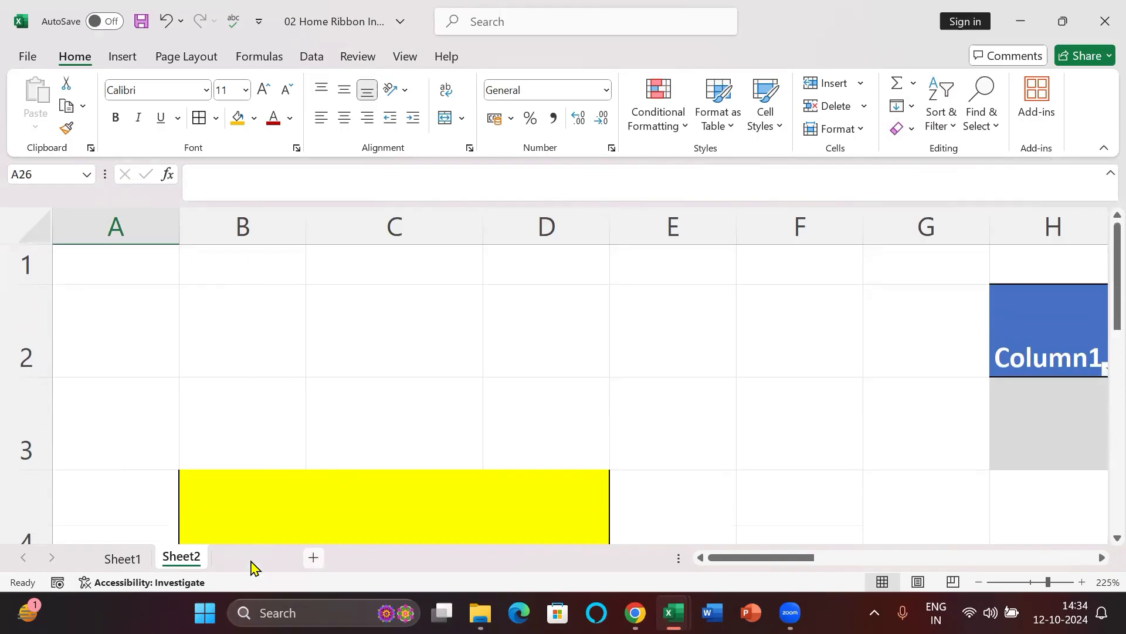
left_click(252, 558)
scroll(113, 254, "up", 5, "ctrl")
type("1")
key("Return")
type("1")
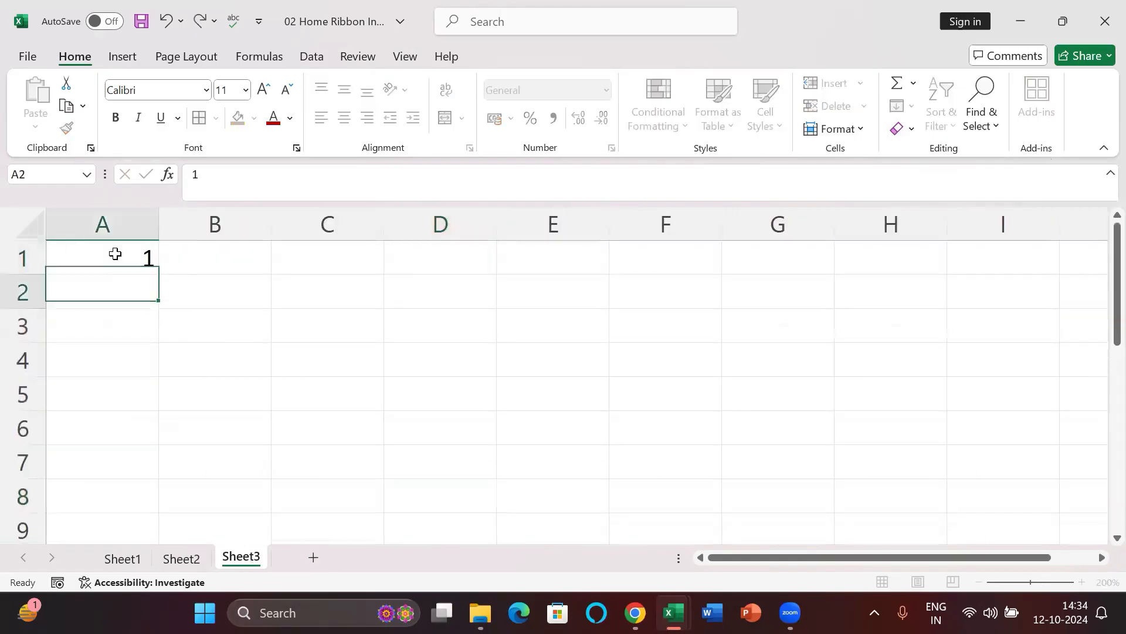
key("BackSpace")
key("Down")
key("Right")
left_click(124, 259)
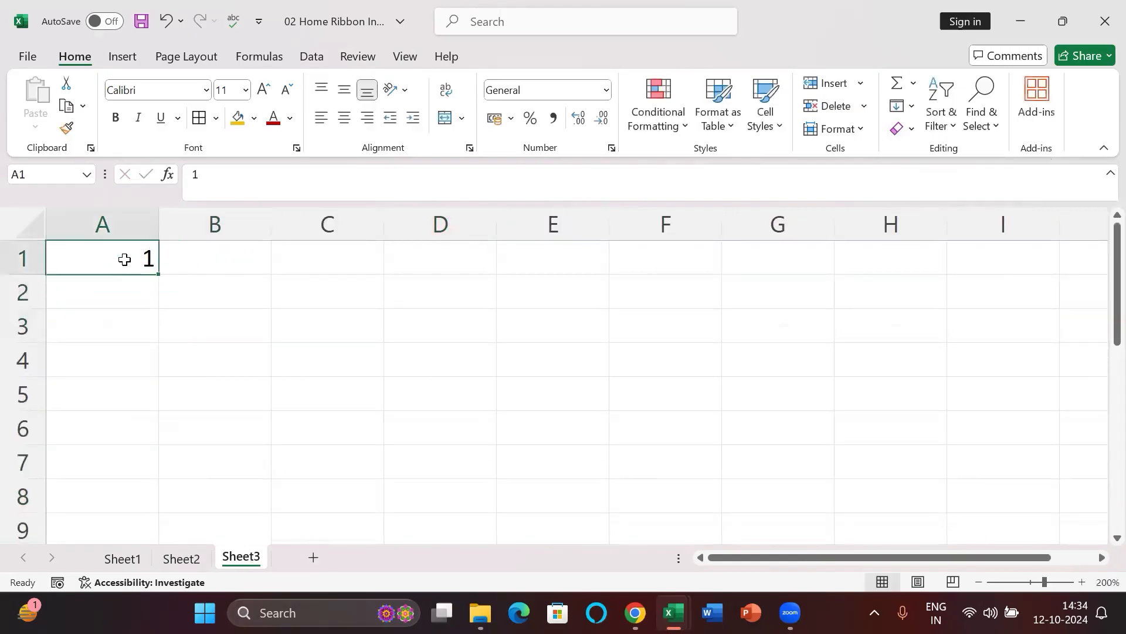
- Fill a linear series along row 1 from A1 with step value 1 and stop value 500, and check its end
left_click(911, 108)
left_click(951, 262)
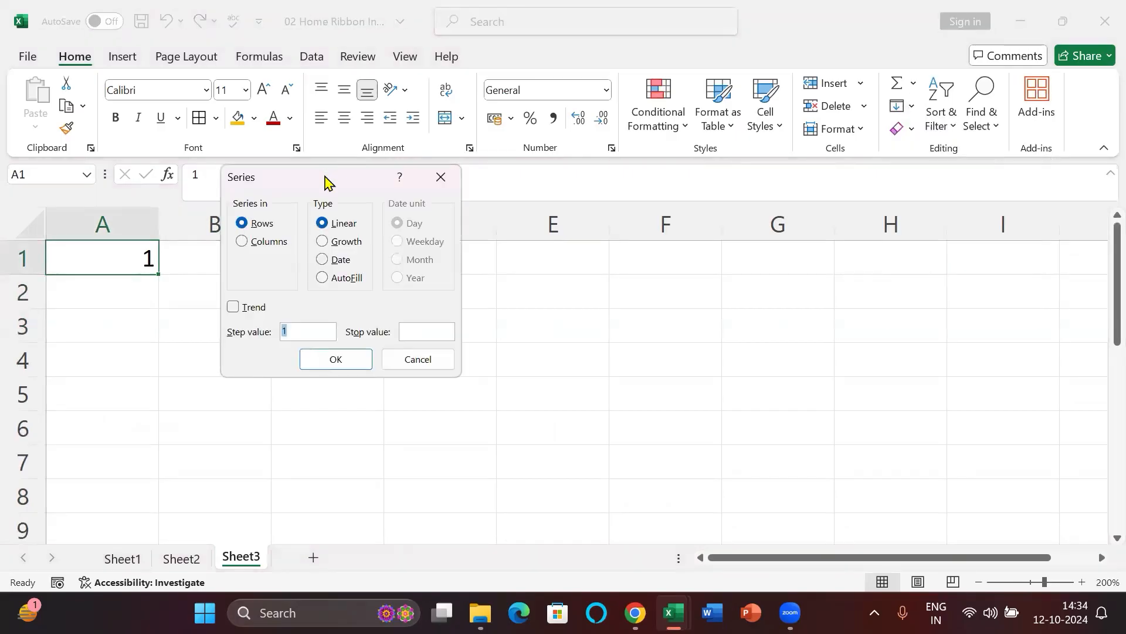
left_click_drag(328, 182, 475, 181)
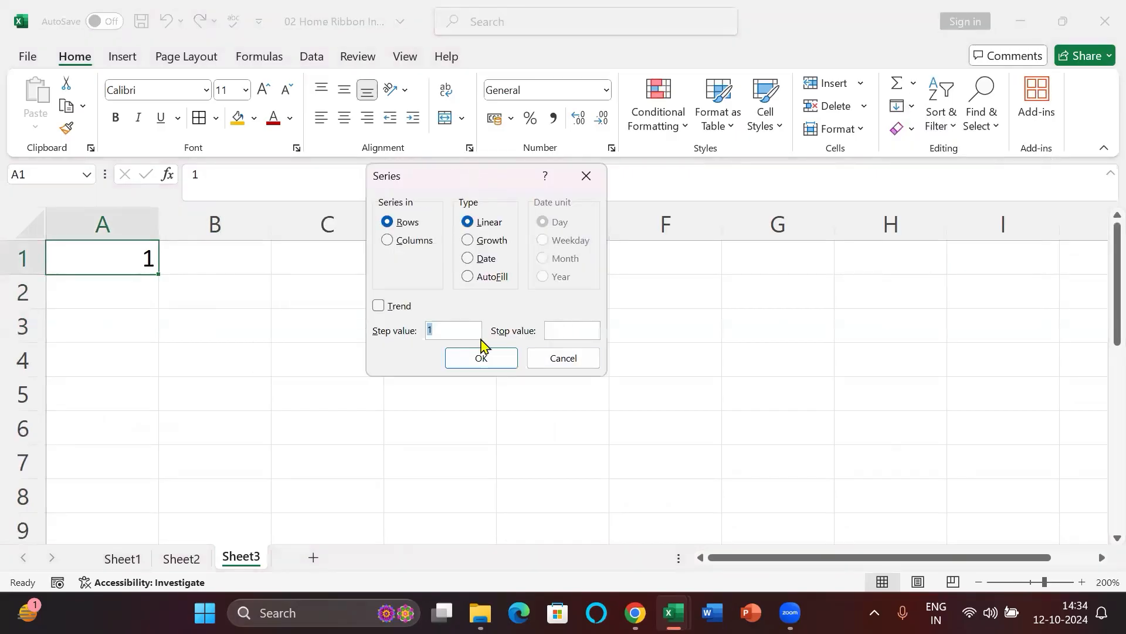
left_click(562, 333)
type("100")
key("Return")
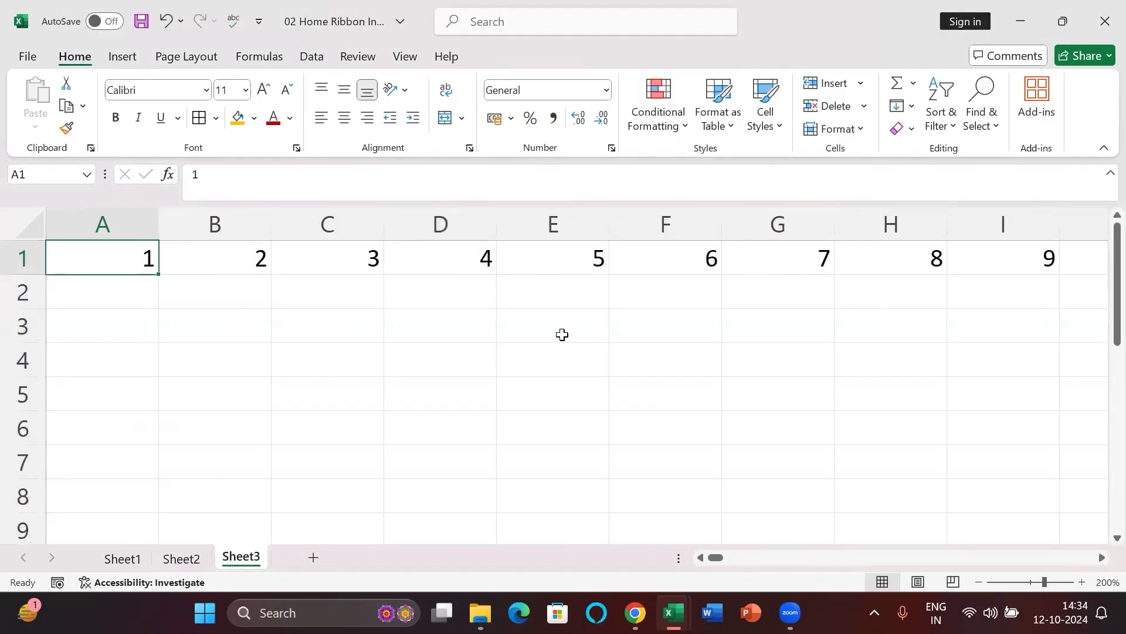
key("ctrl+Right")
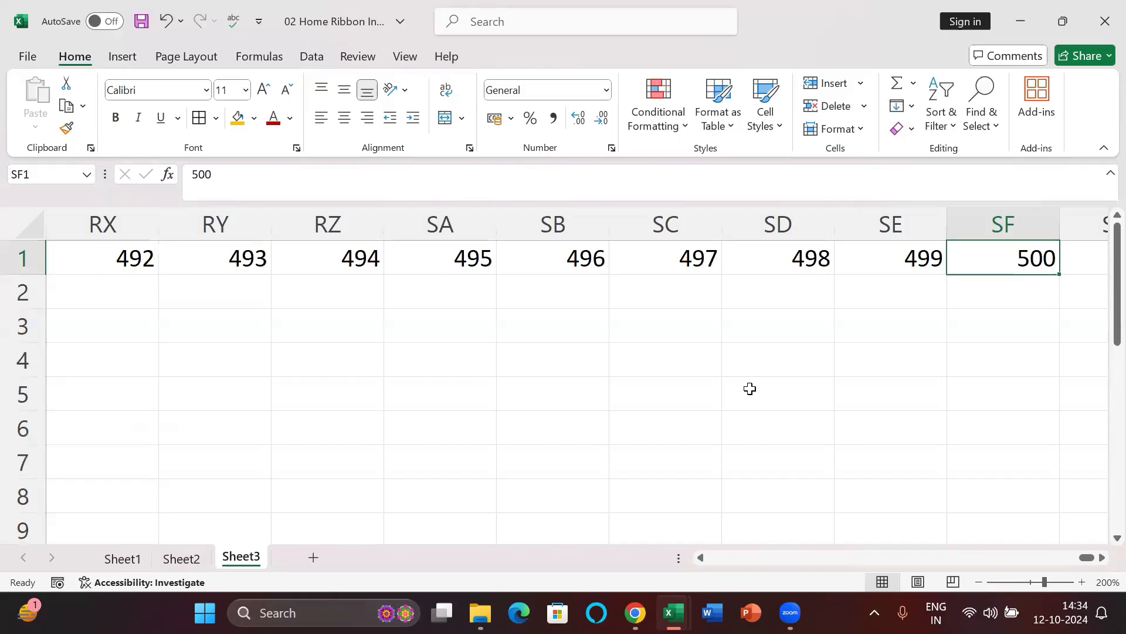
key("ctrl+Left")
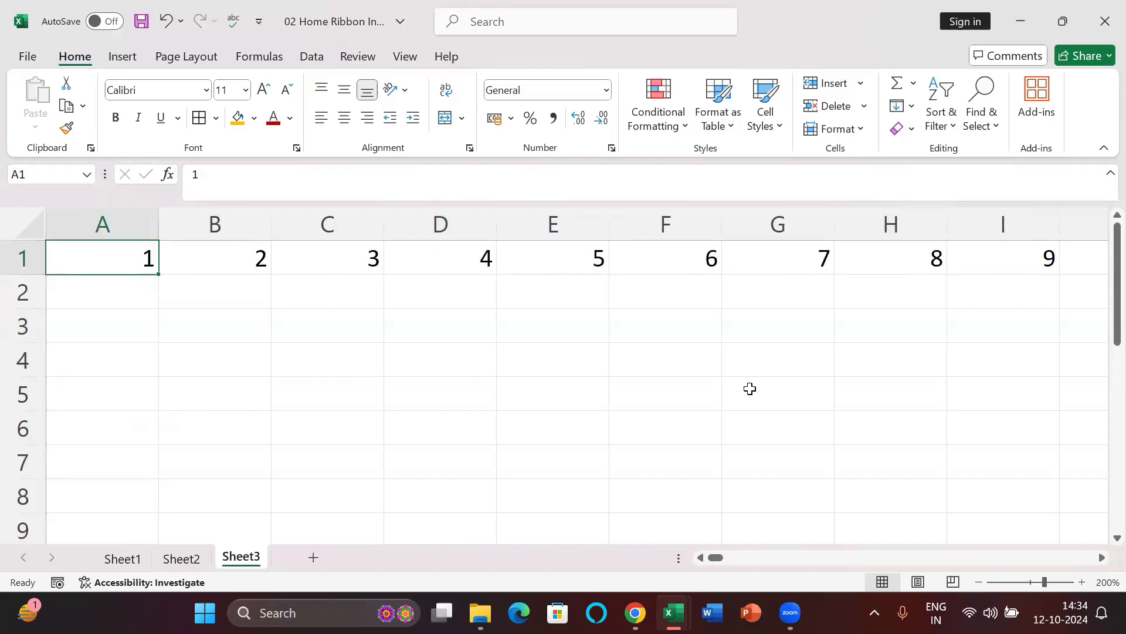
- Fill a linear series down column A from A1 with step value 1 and stop value 5000, and check its end
key("alt+h")
key("f")
key("i")
key("s")
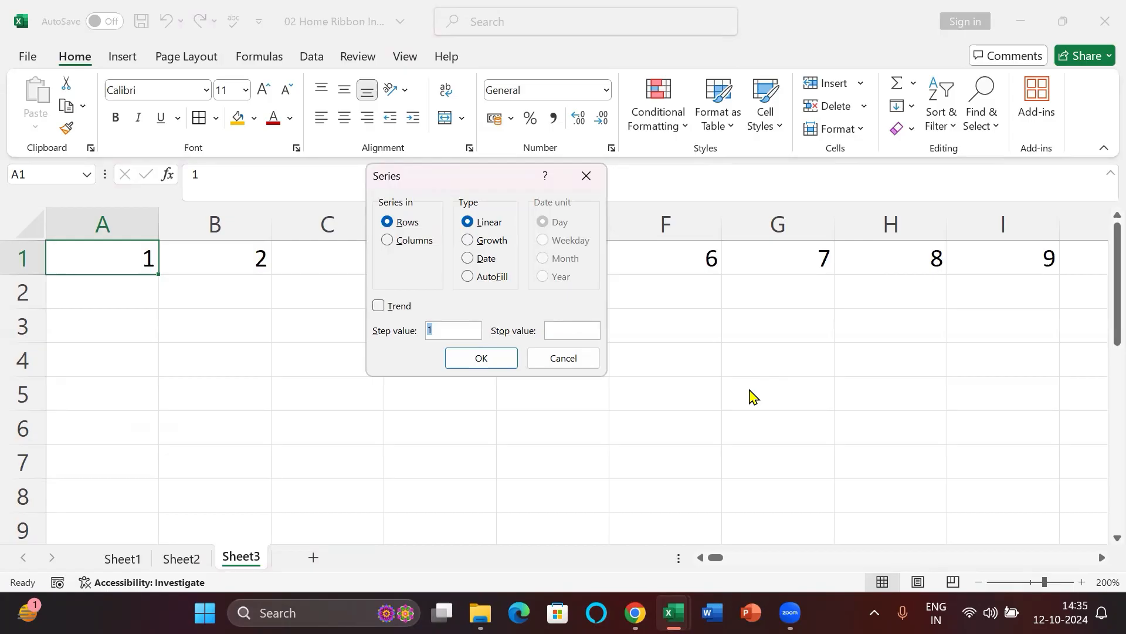
left_click(387, 245)
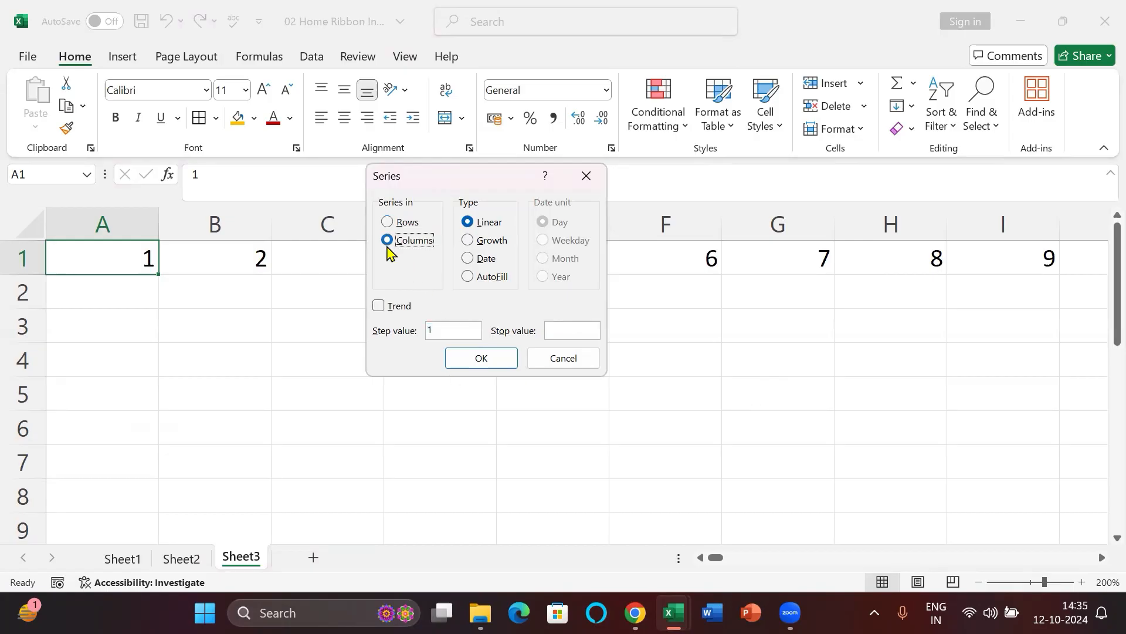
left_click(571, 330)
type("5000")
key("Return")
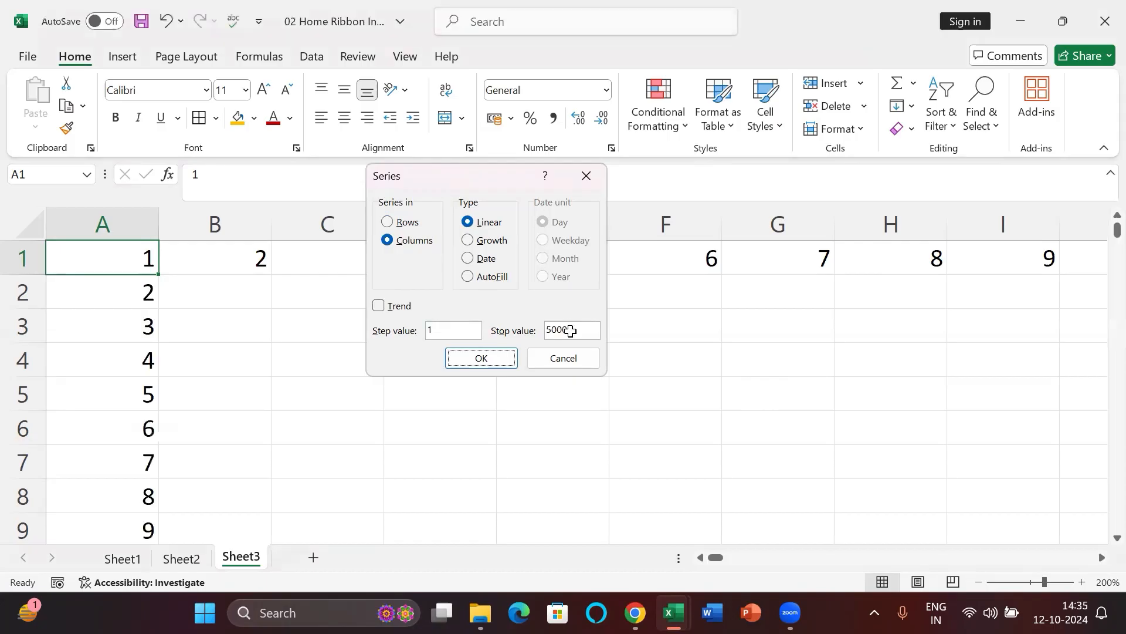
key("ctrl+Down")
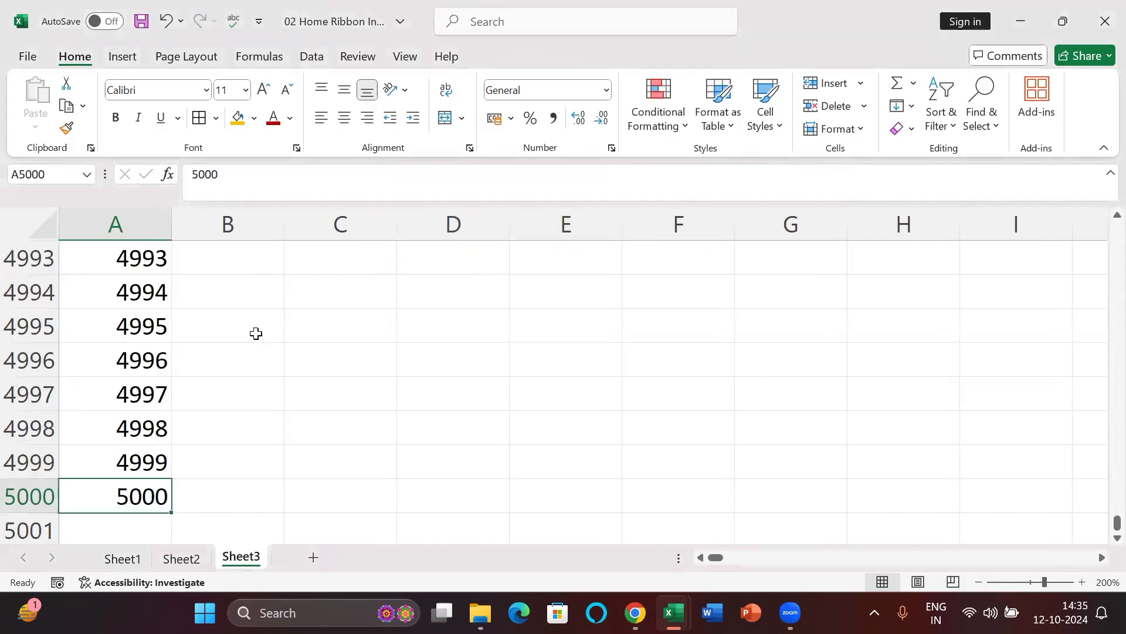
key("ctrl+Up")
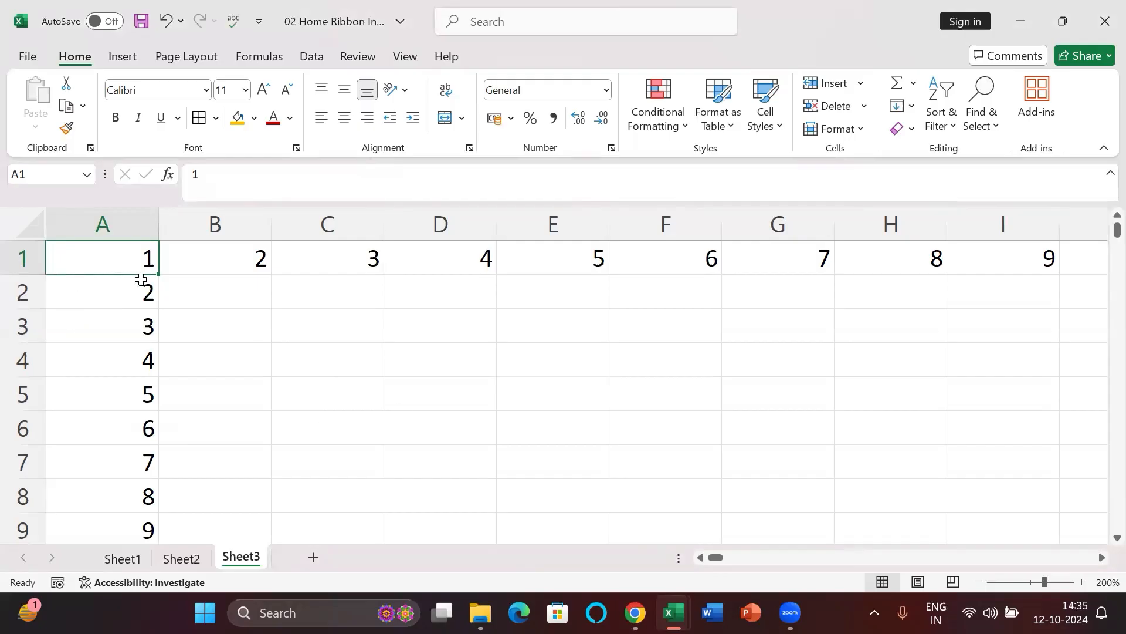
- Select the whole number series in row 1 and remove it with Clear All
key("ctrl+shift+Right")
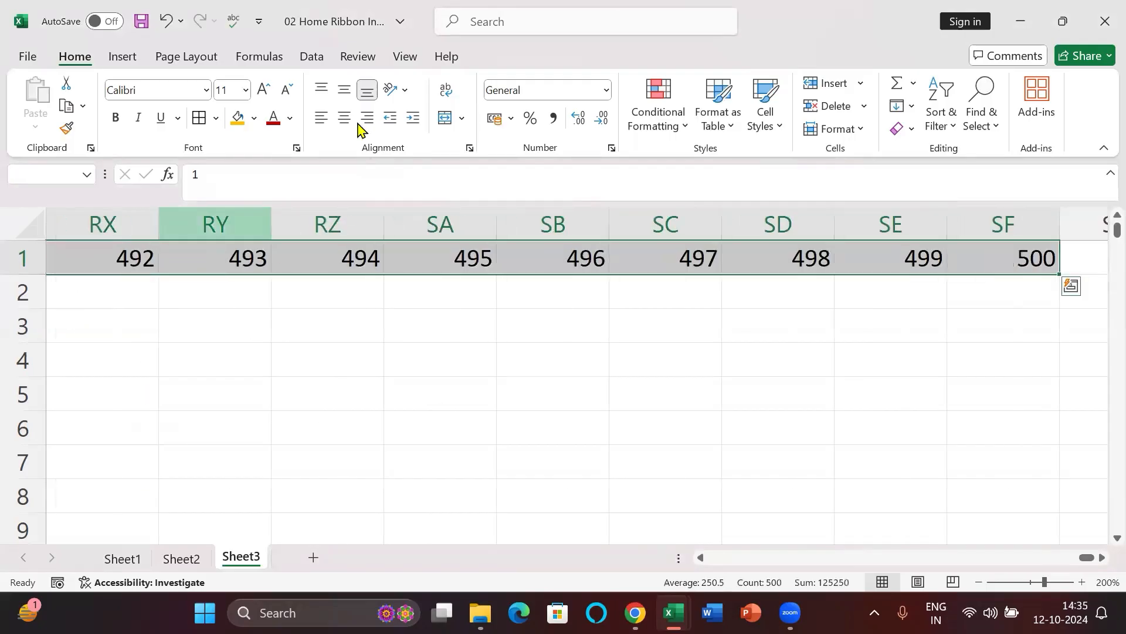
left_click(912, 128)
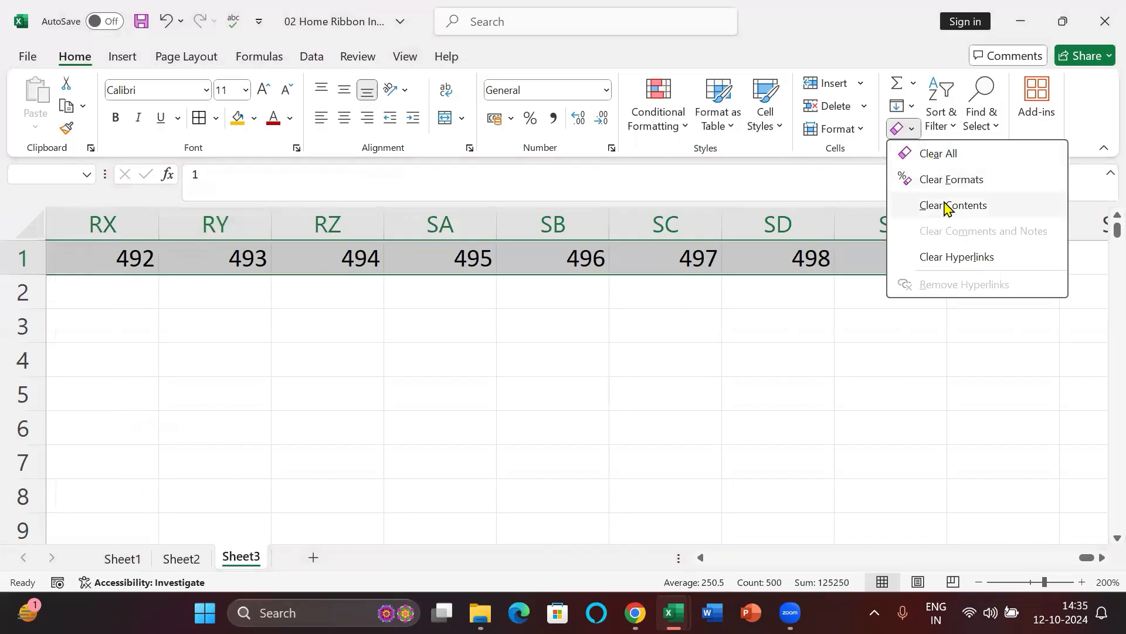
left_click(939, 154)
- Clear the remaining numbers from column A, then undo the clearing of both column A and row 1
left_click(107, 219)
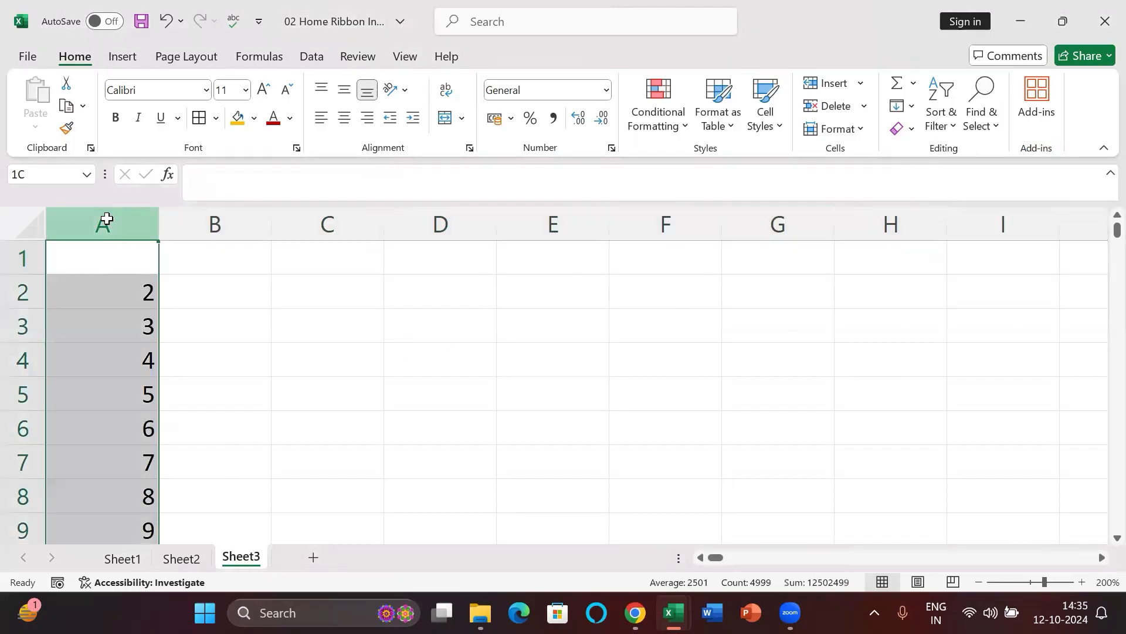
key("Delete")
left_click(399, 390)
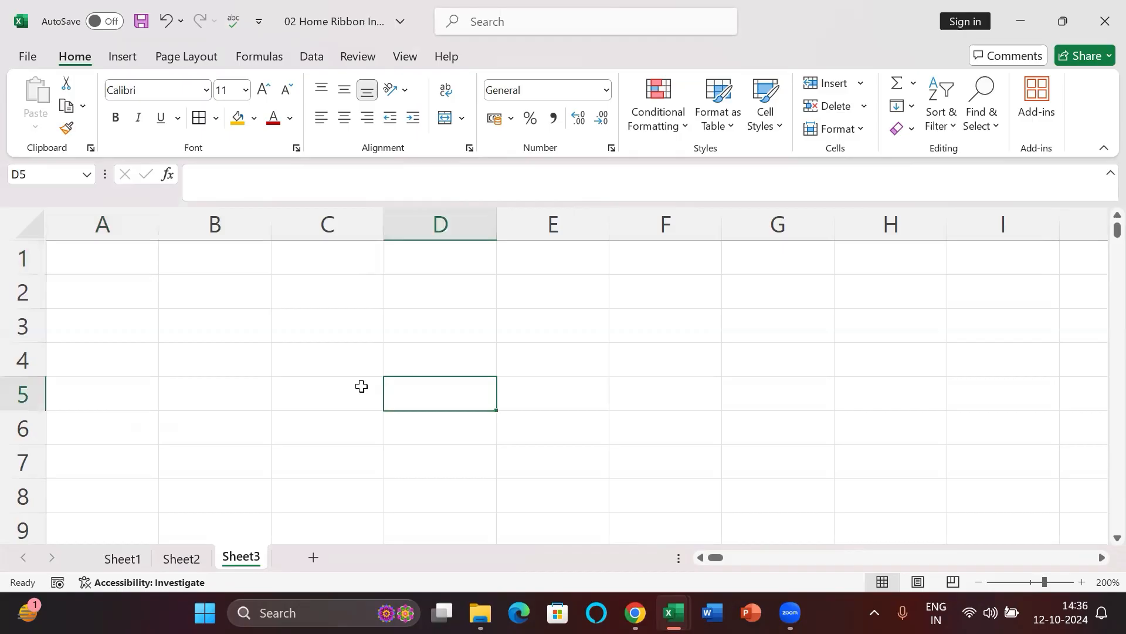
key("ctrl+z")
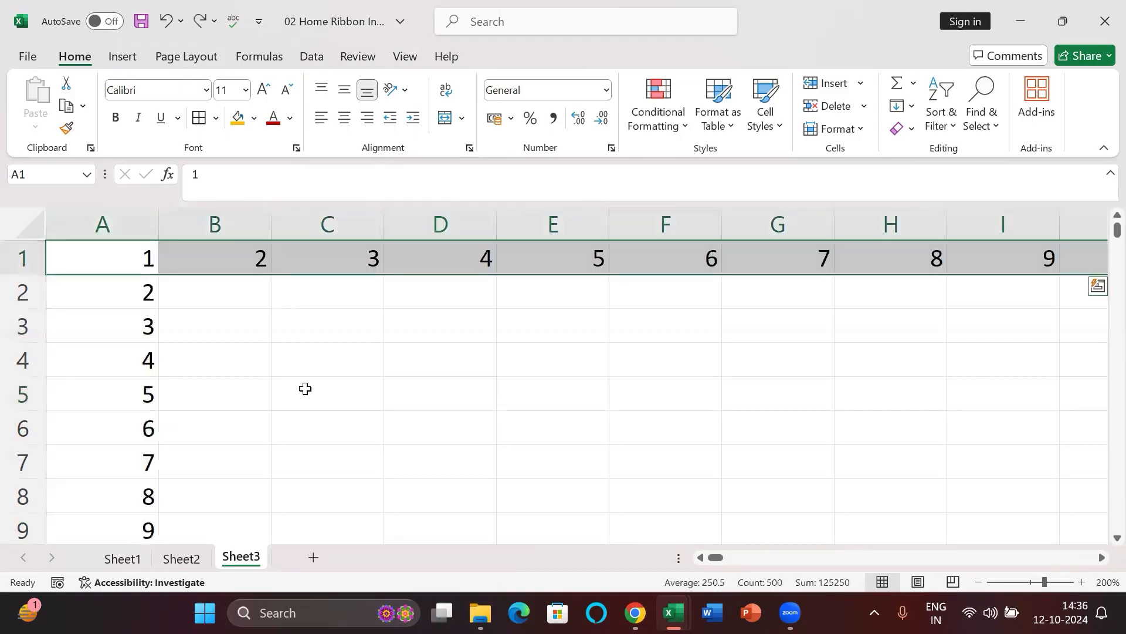